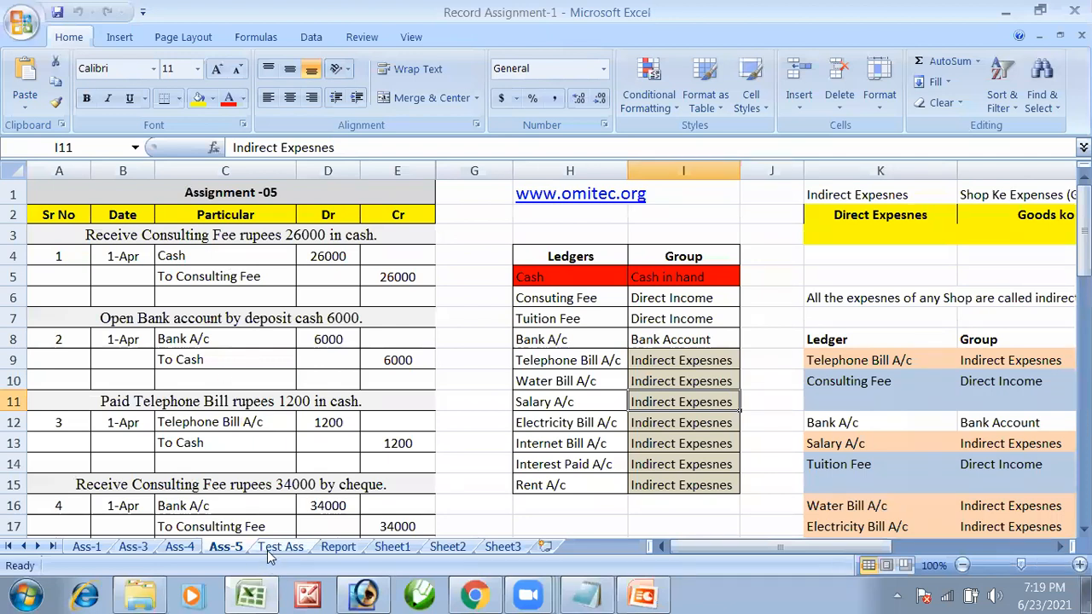
Look through Sheet1, Sheet2 and Sheet3, and add a new blank worksheet after Sheet3.
left_click(404, 548)
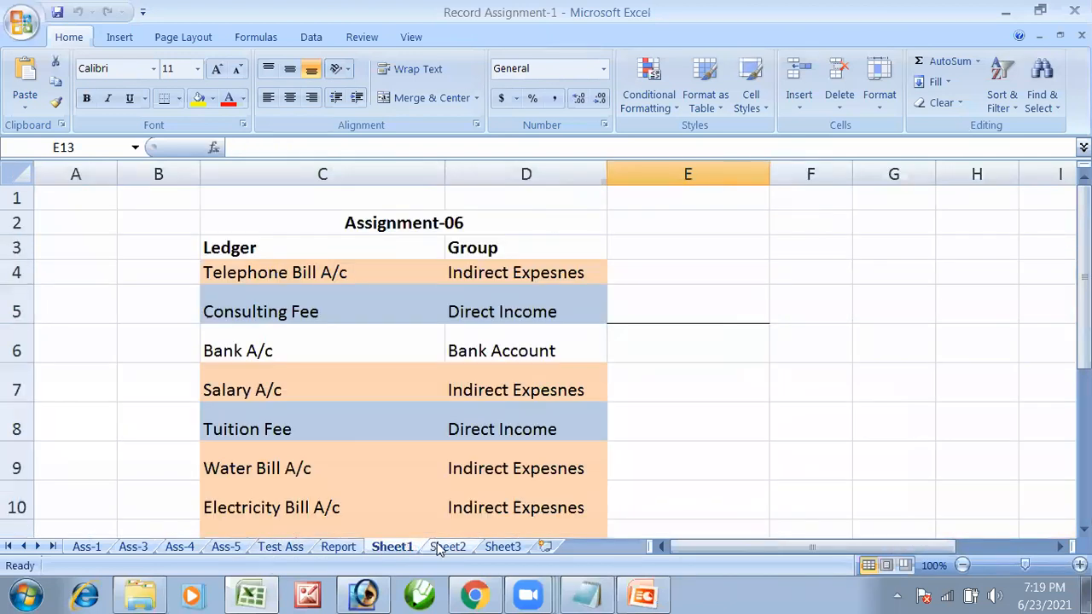
left_click(447, 547)
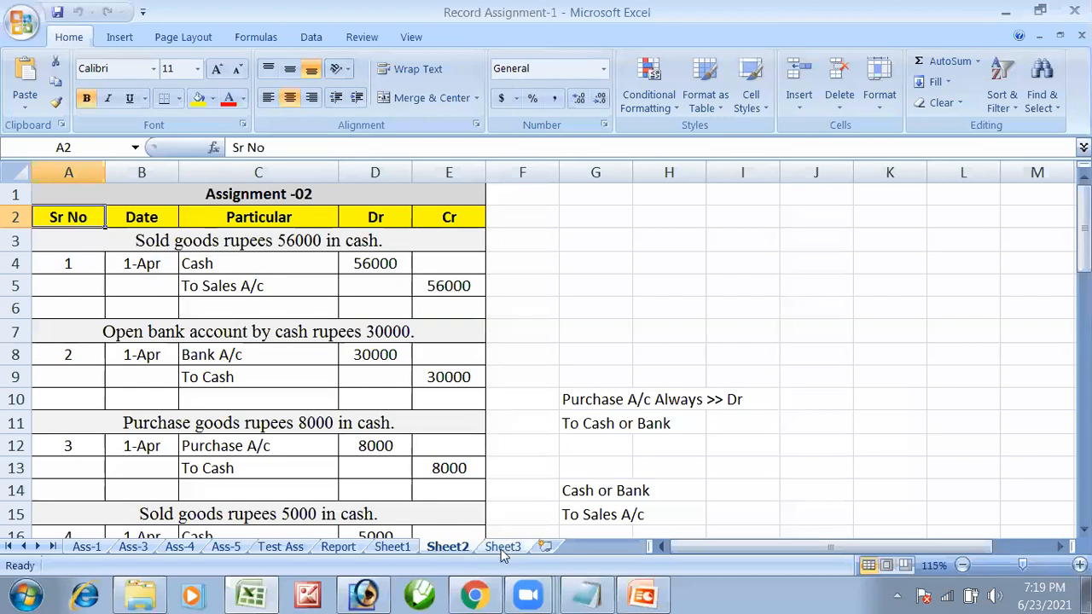
left_click(502, 548)
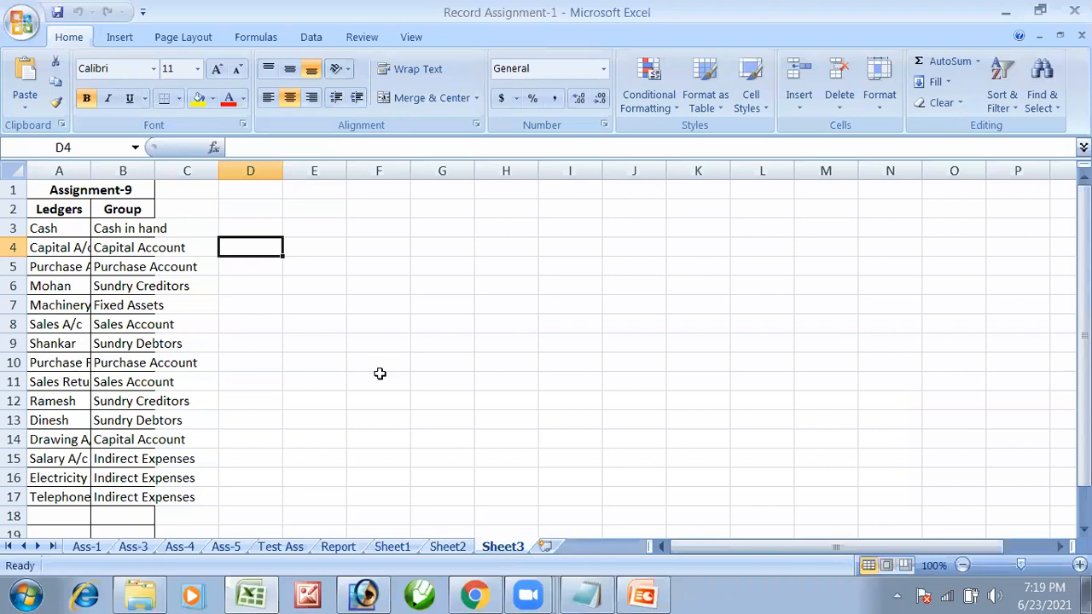
left_click(546, 548)
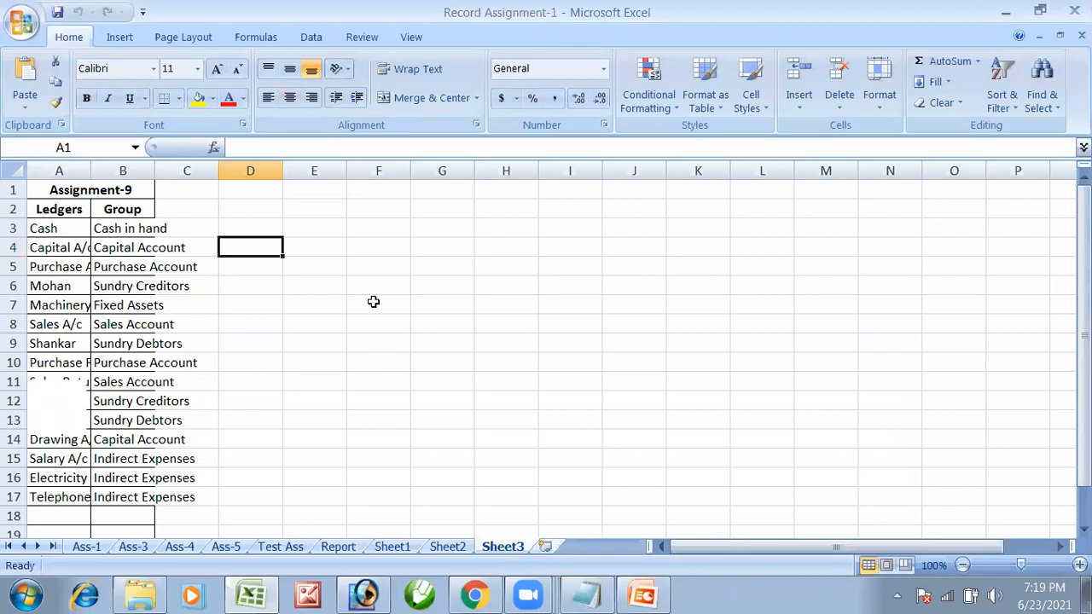
scroll(374, 368, "up", 6, "ctrl")
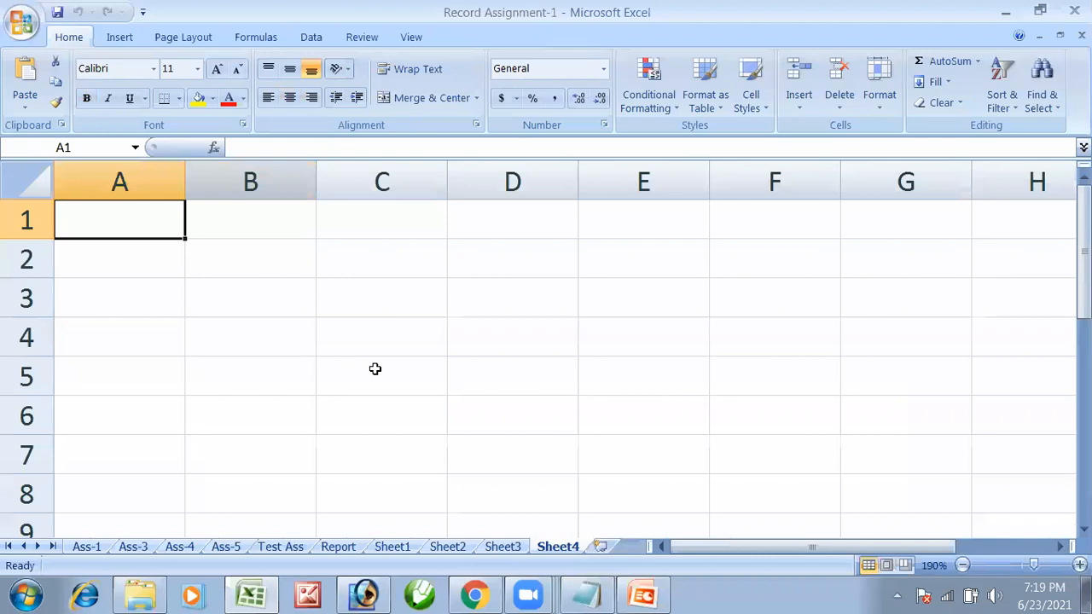
Enter the column headers Sr No, Date, Particular, Dr and Cr in cells A1 to E1.
left_click(126, 229)
type("Sr No")
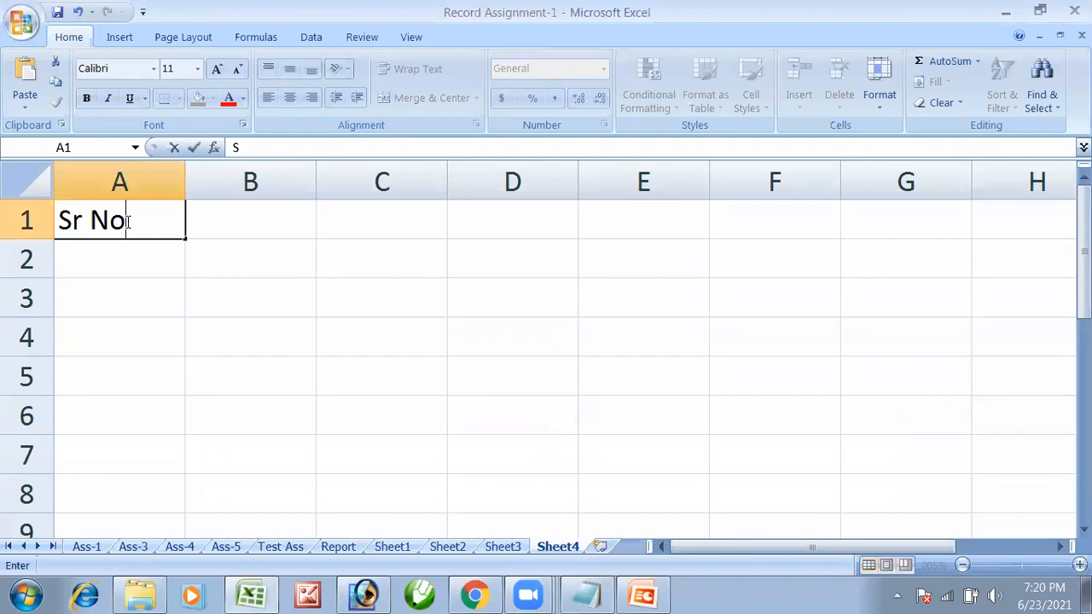
key("Tab")
type("S")
key("BackSpace")
type("Date")
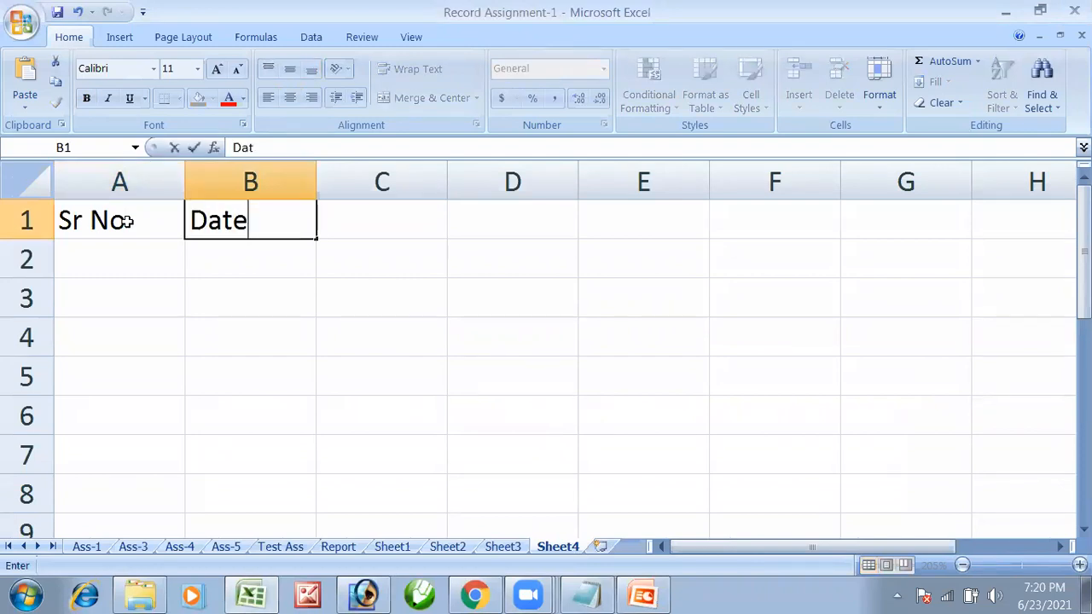
key("Tab")
type("Pa")
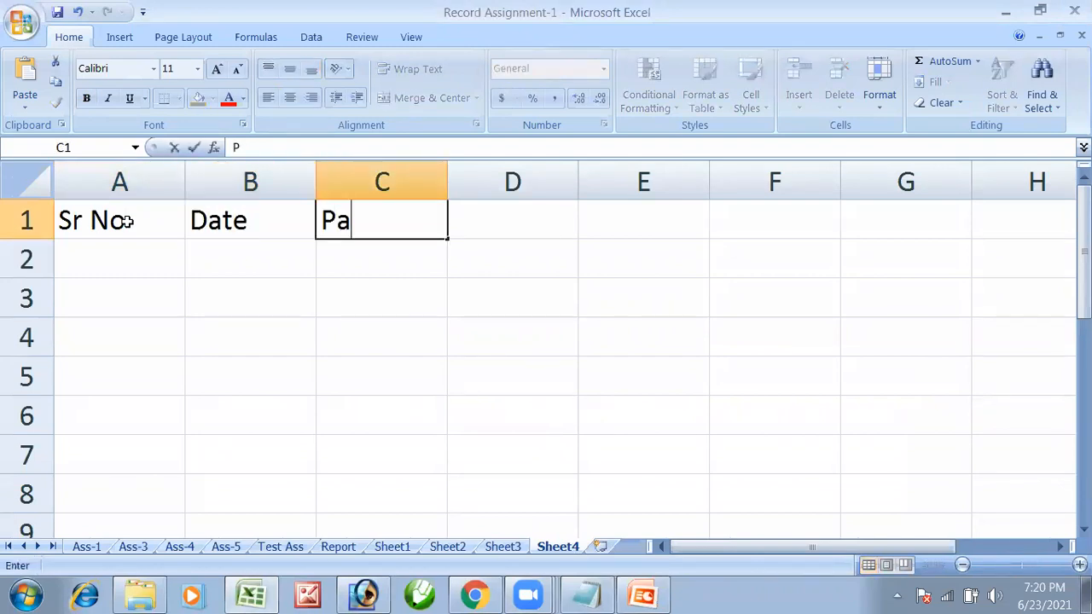
type("rticular")
key("Tab")
type("Dr")
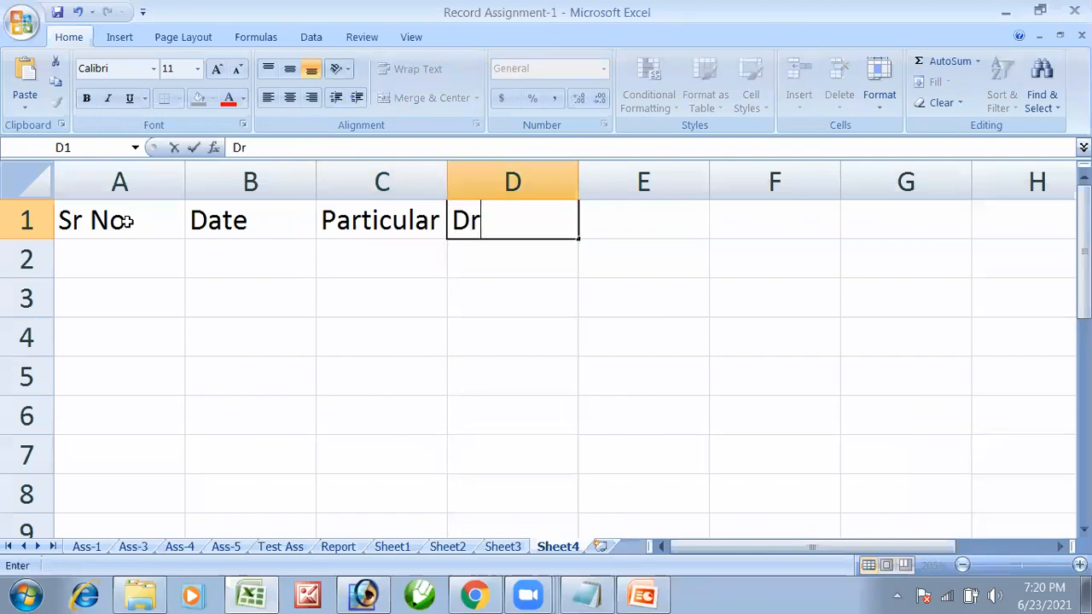
key("Tab")
type("Cr")
key("Return")
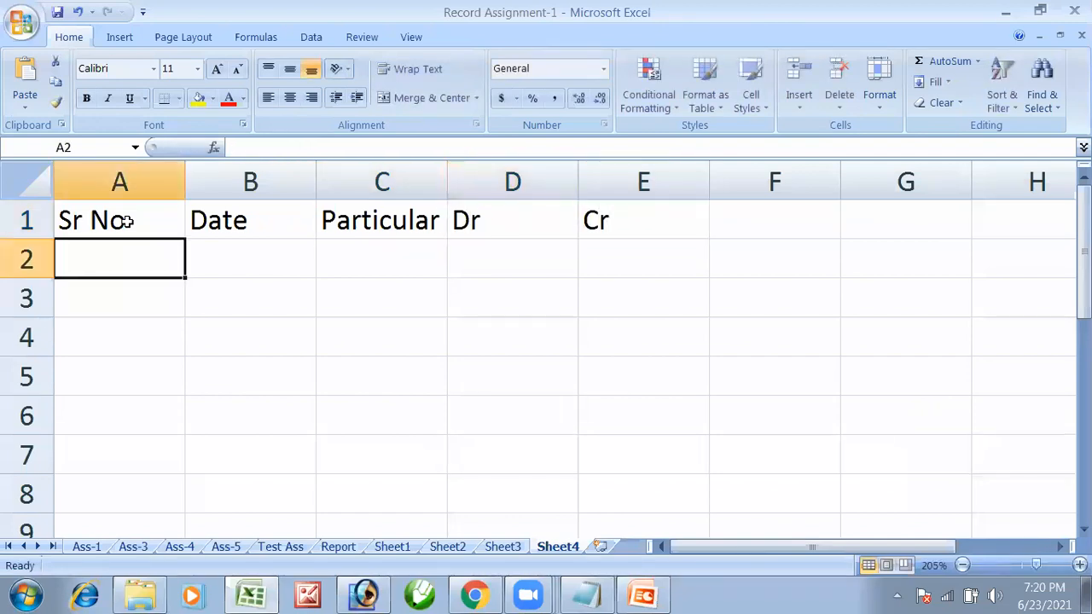
Make the headers in A1:E1 bold and centred, and widen the Particular column.
left_click_drag(142, 207, 621, 245)
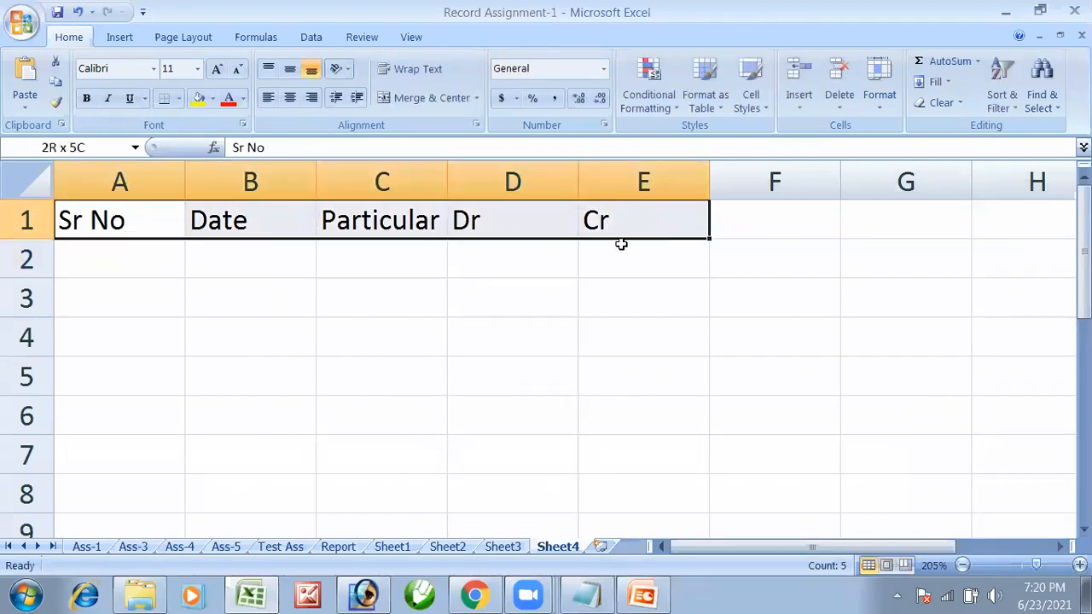
key("ctrl+b")
left_click(289, 97)
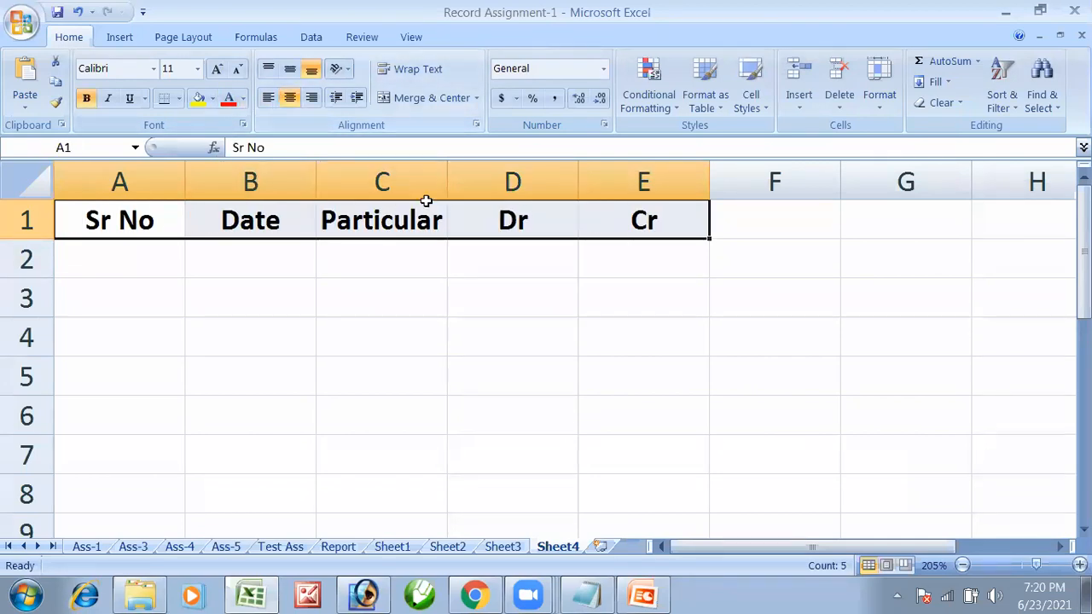
left_click(482, 170)
left_click_drag(466, 173, 548, 171)
left_click(461, 256)
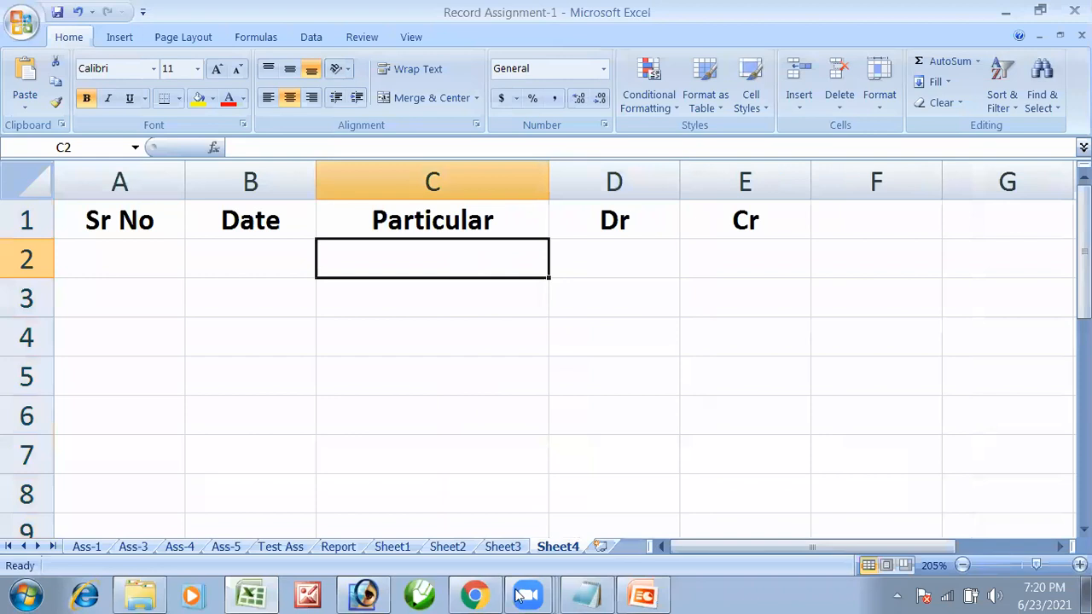
Switch to PowerPoint to read Tally Assignment 6's first transaction, return to Excel and enter Cash in C2.
left_click(659, 595)
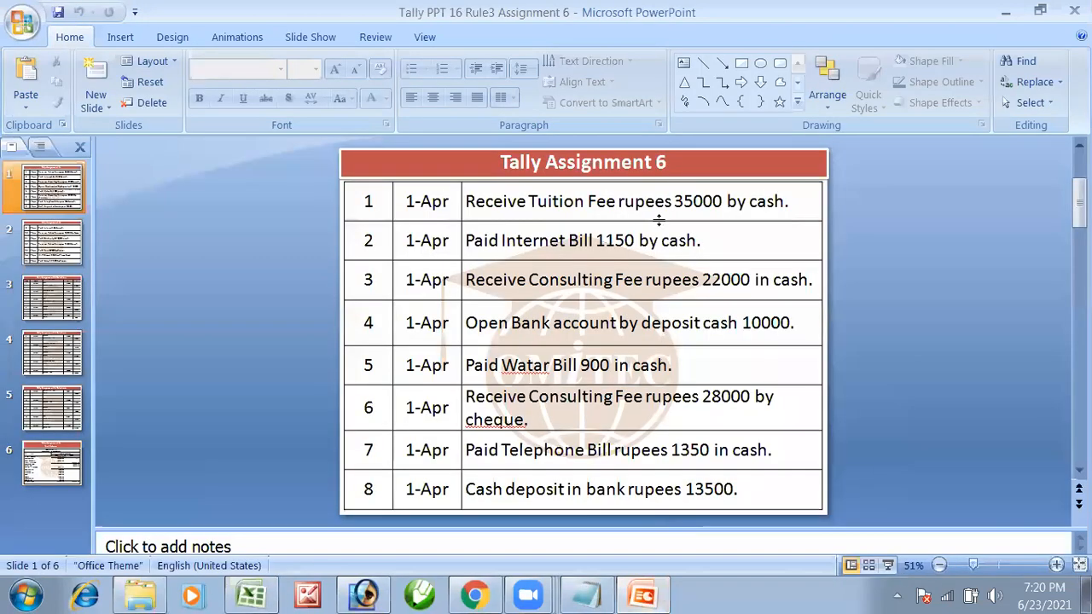
left_click(531, 202)
key("alt+Tab")
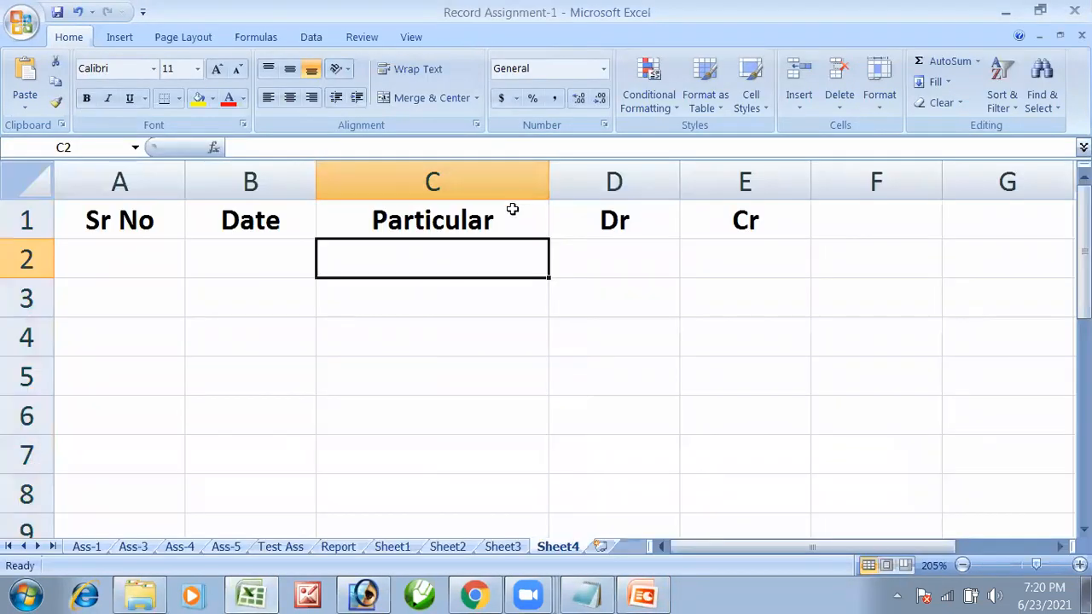
type("Cash")
key("Return")
Enter To Consulting Fee in C3 under the Cash entry.
type("To Cond")
key("BackSpace")
type("slutibg")
key("BackSpace")
key("BackSpace")
type("n")
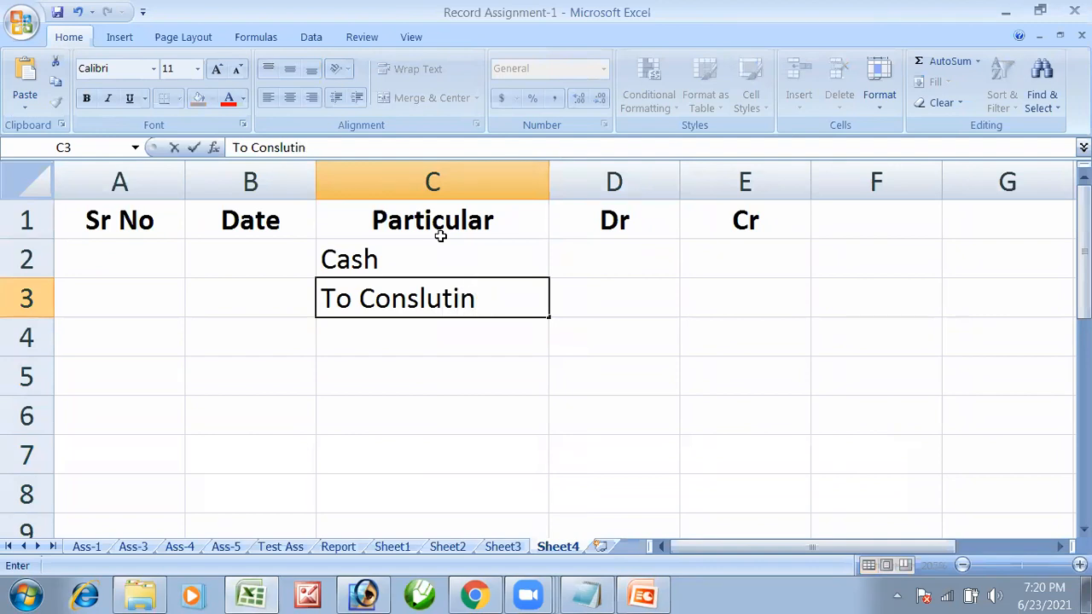
key("BackSpace")
key("BackSpace")
key("BackSpace")
key("BackSpace")
key("BackSpace")
type("ulting Fee")
key("Return")
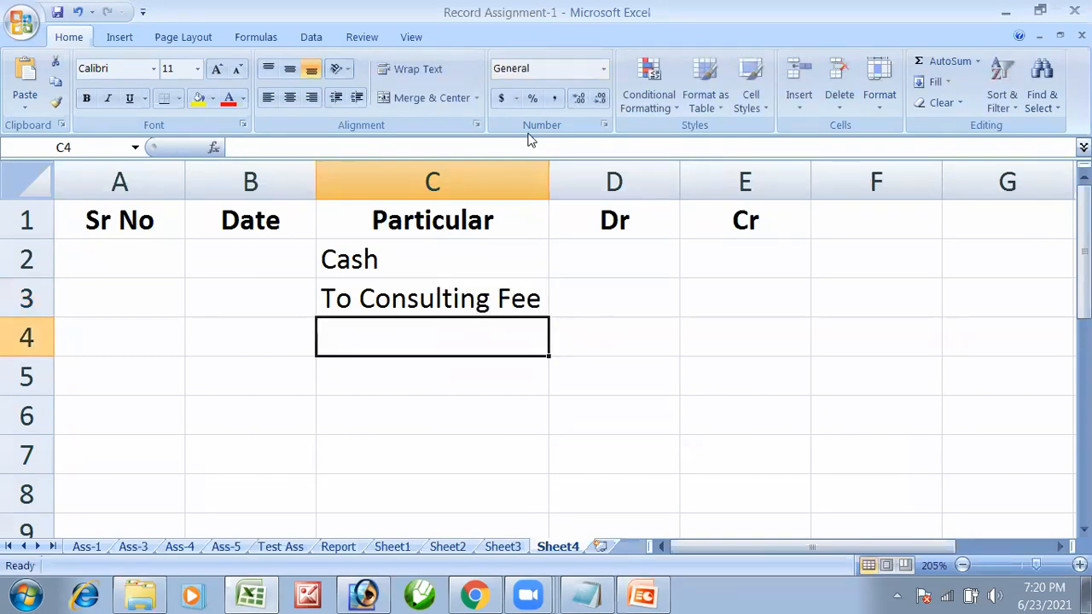
Widen the Particular column slightly more to give its entries extra room.
left_click_drag(548, 176, 578, 180)
left_click(507, 286)
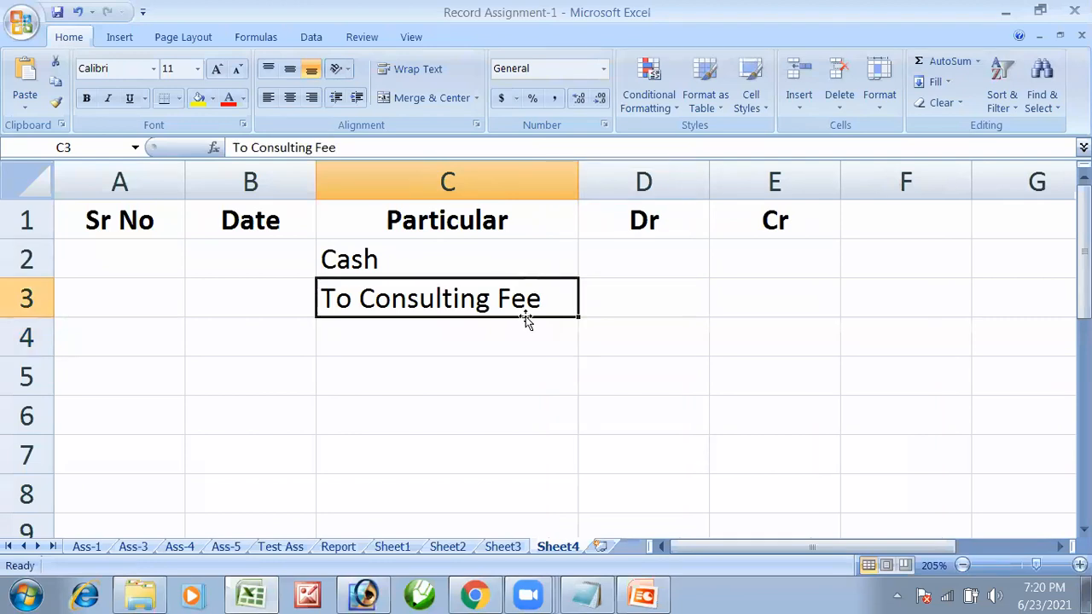
left_click(521, 346)
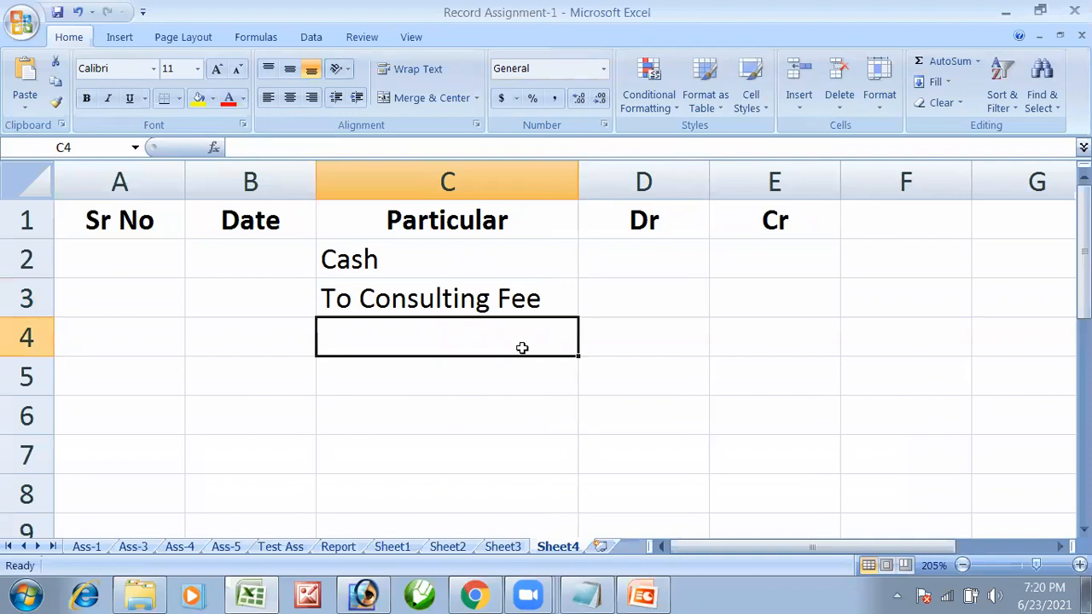
Check the first transaction's amount in PowerPoint, return to Excel and enter 35000 as the Cash debit in D2.
left_click(621, 270)
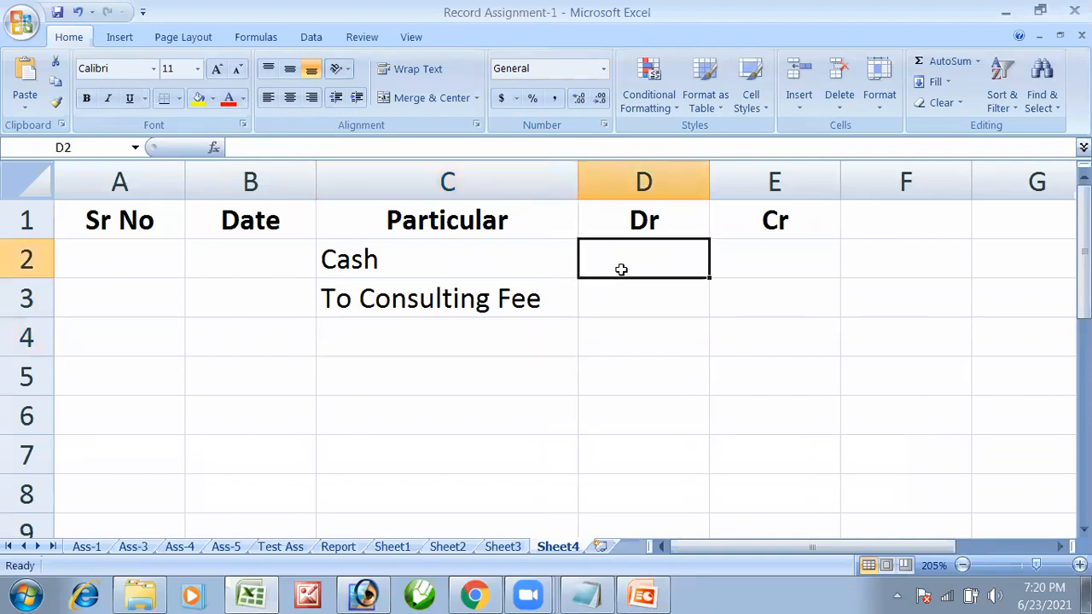
key("alt+Tab")
key("alt+Tab")
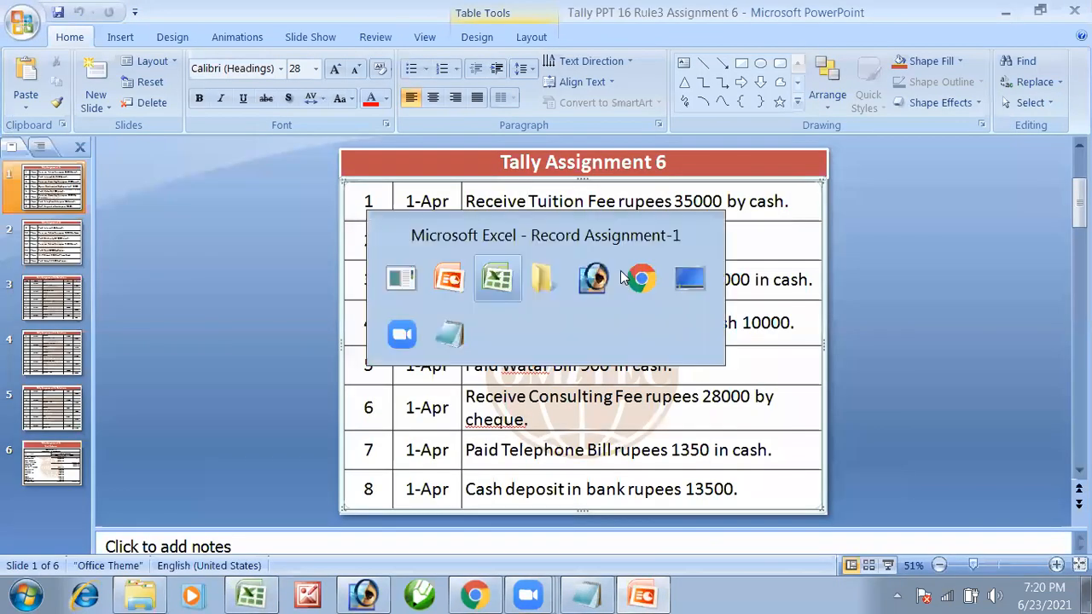
type("35000")
key("Return")
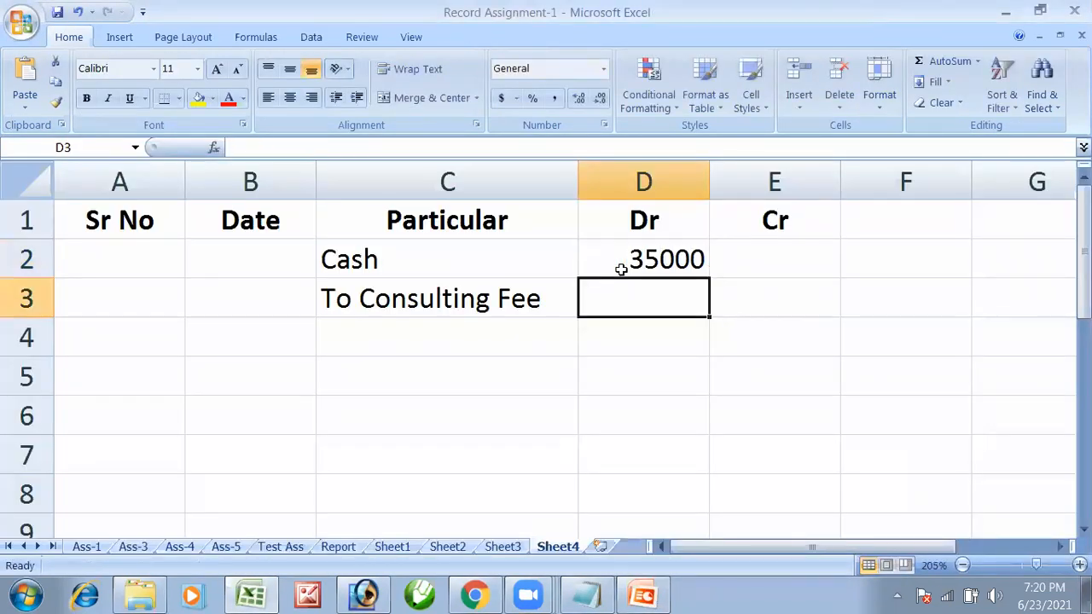
Enter 35000 in E3 as the credit amount for the fee ledger.
key("Right")
key("Up")
key("Down")
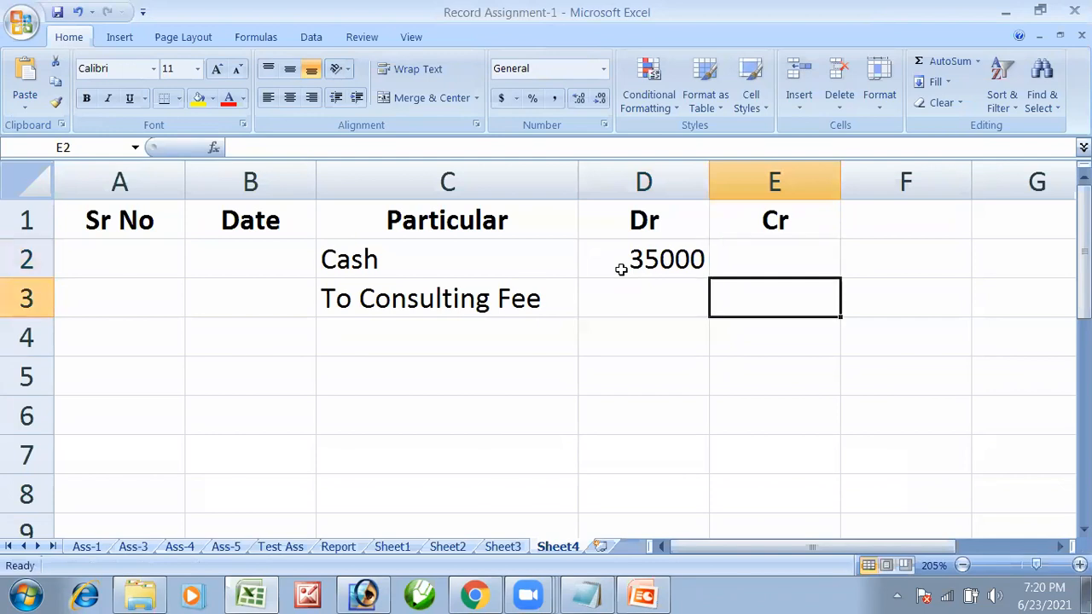
type("35000")
key("Return")
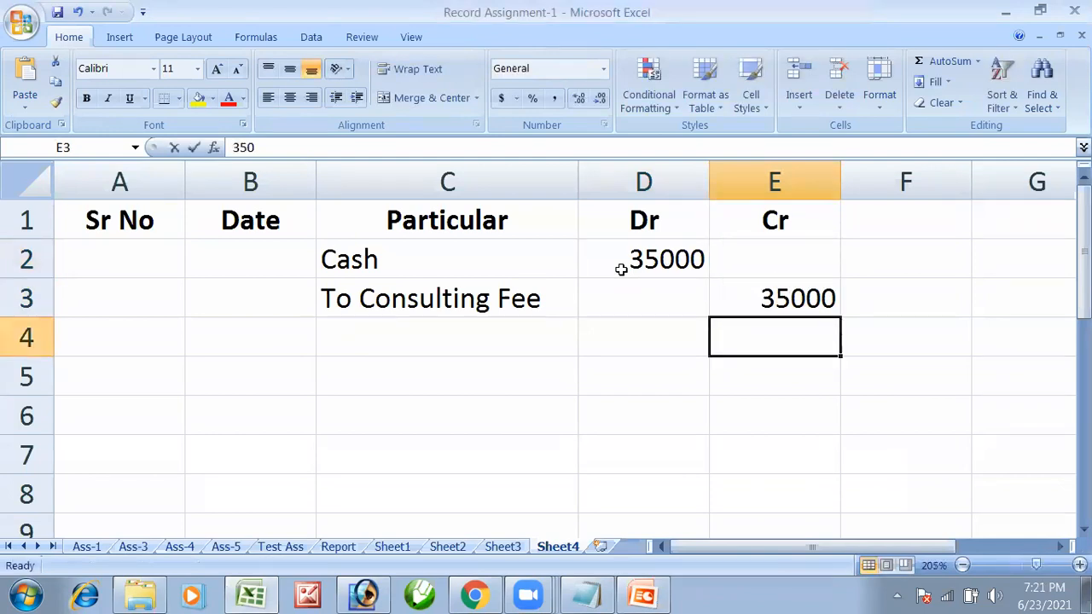
Note the ledger group Direct Income in G2, beside the journal entry.
scroll(621, 270, "down", 2, "ctrl")
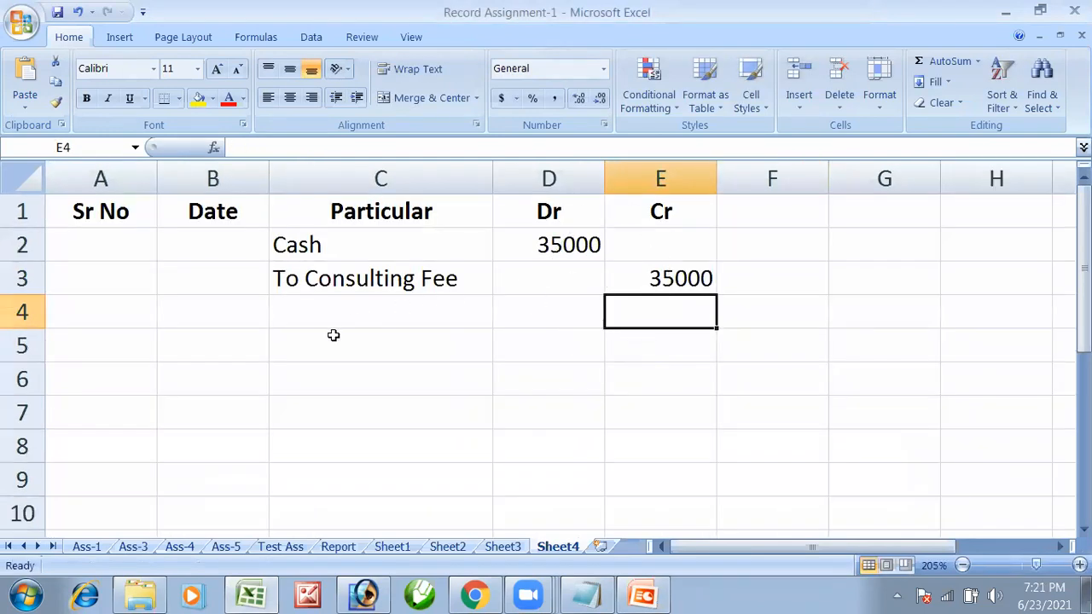
left_click(334, 335)
left_click(842, 244)
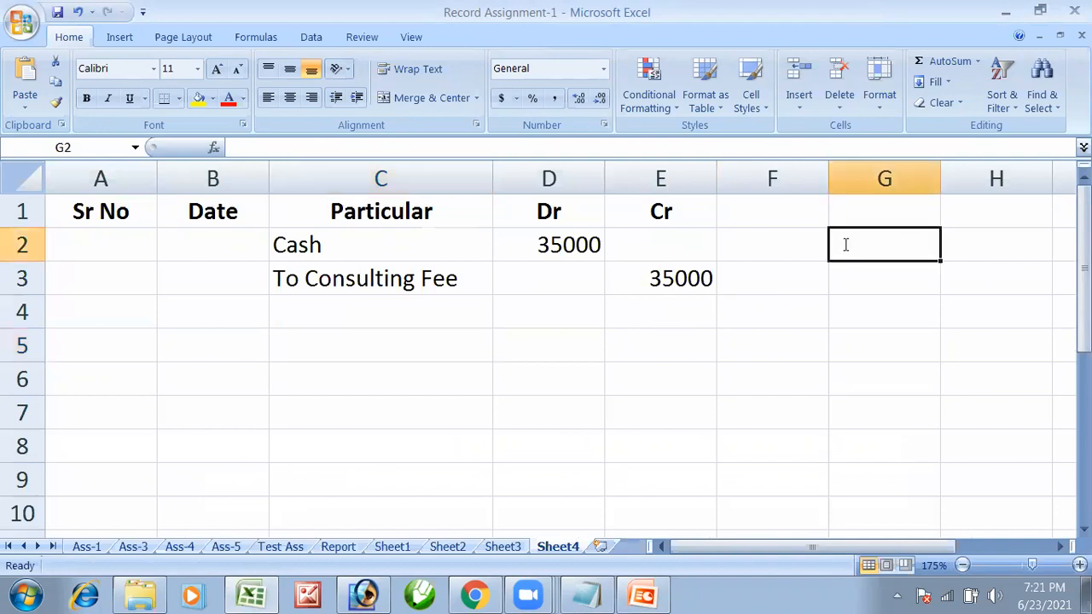
type("Direct Income")
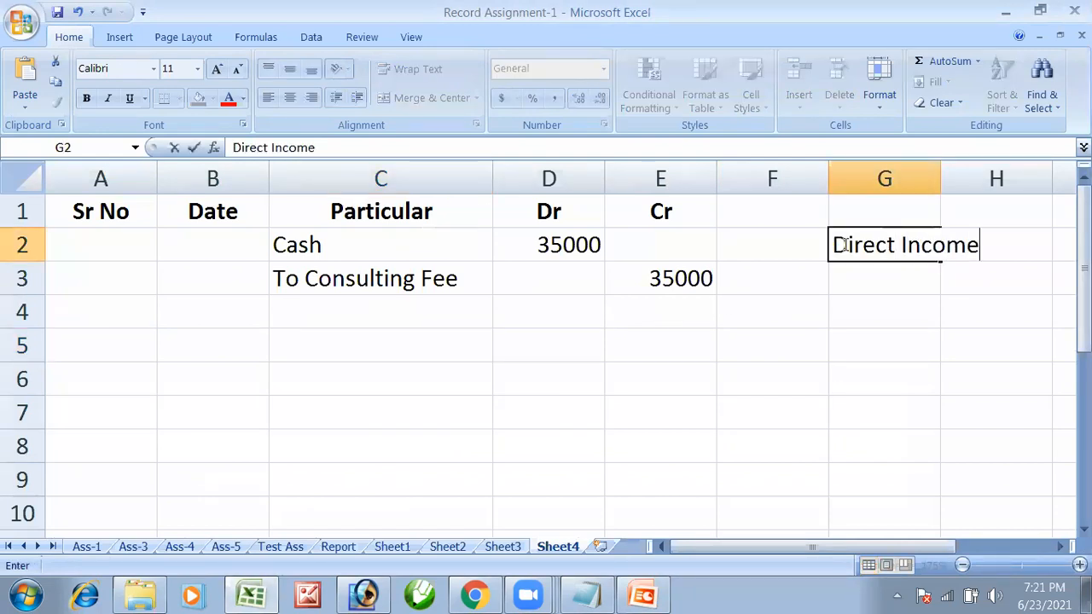
key("Return")
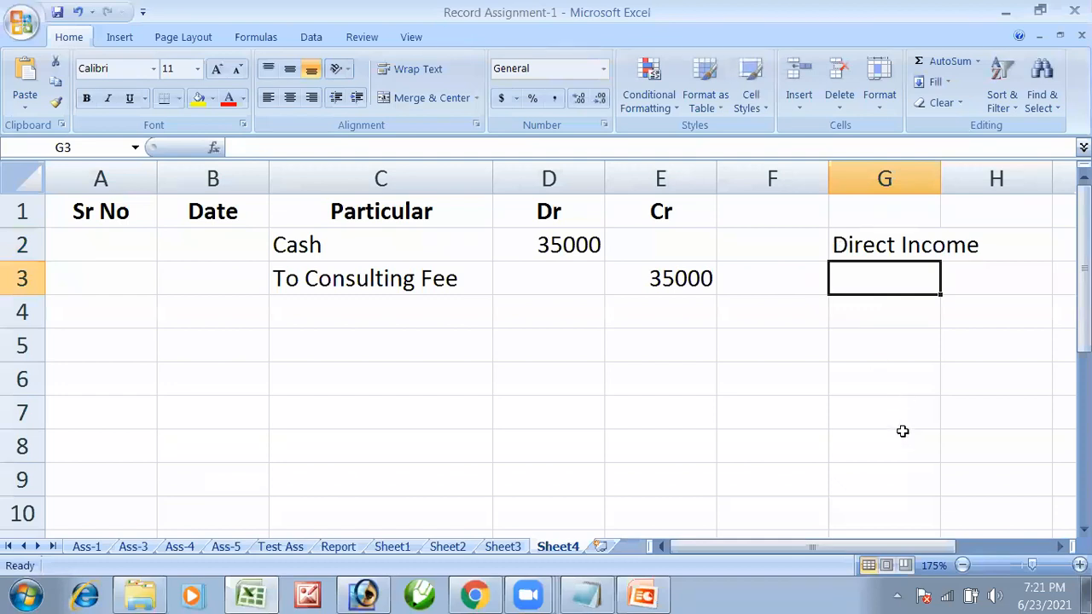
left_click(883, 151)
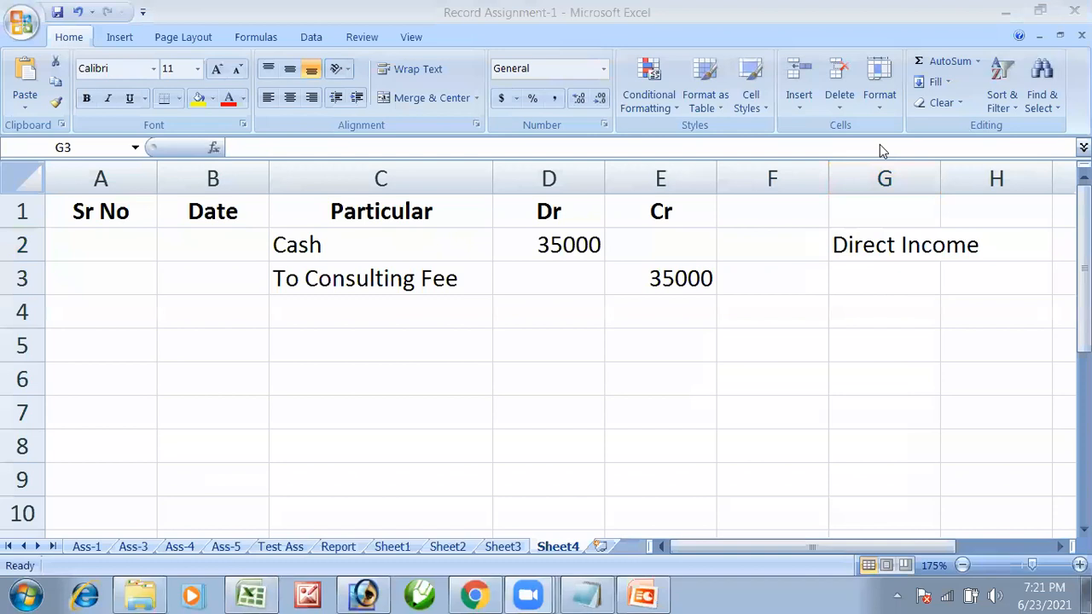
left_click(419, 341)
left_click(419, 340)
Recheck the first transaction in PowerPoint, return to Excel and change the fee ledger in C3 to To Tuition Fee.
key("alt+Tab")
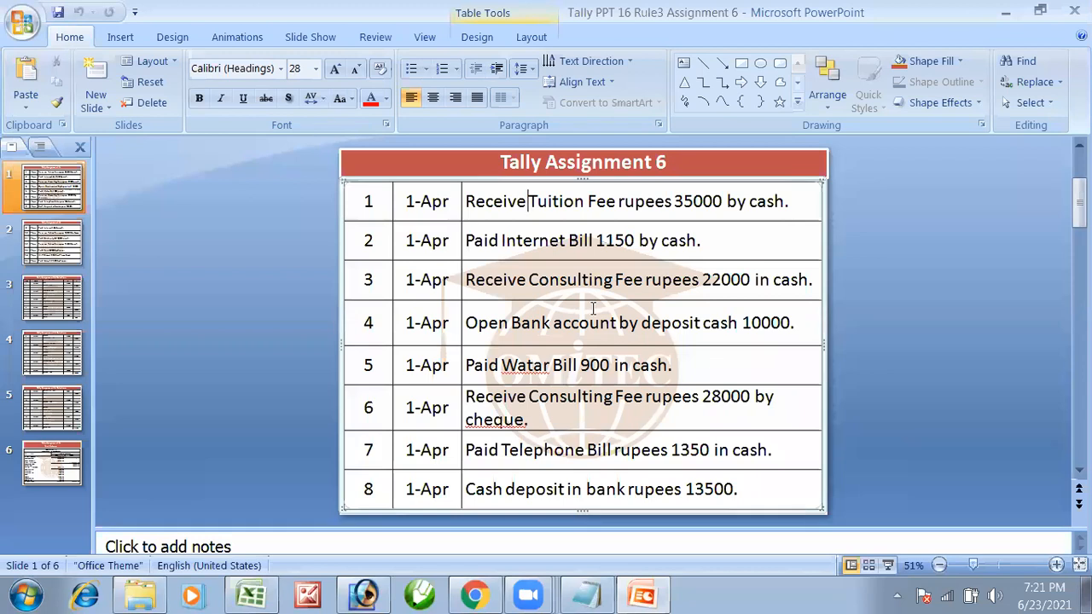
left_click(582, 202)
key("alt+Tab")
left_click(411, 278)
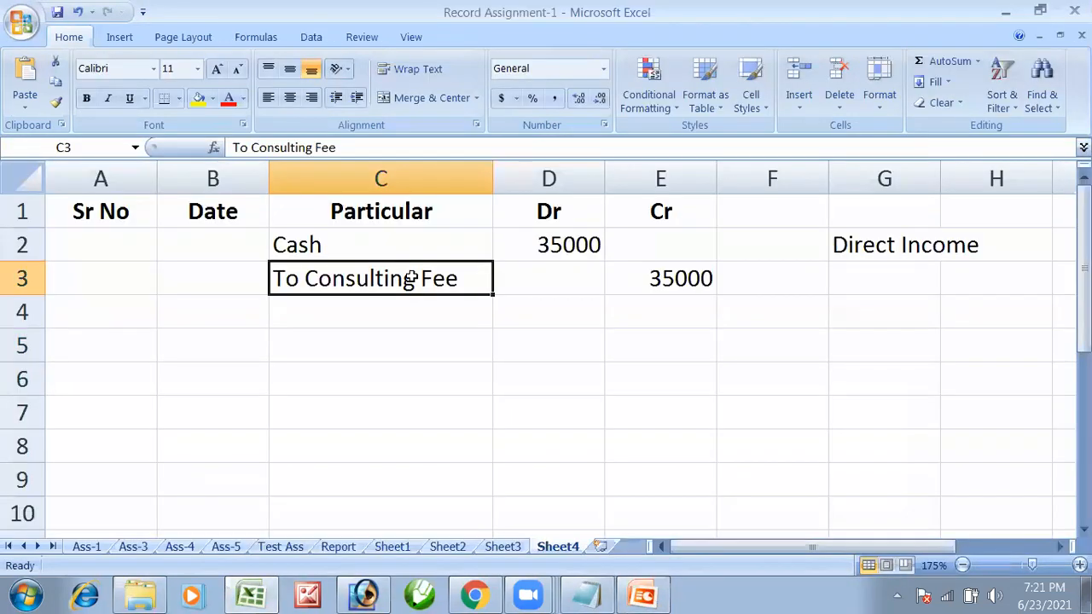
key("F2")
key("Left")
key("Left")
key("Left")
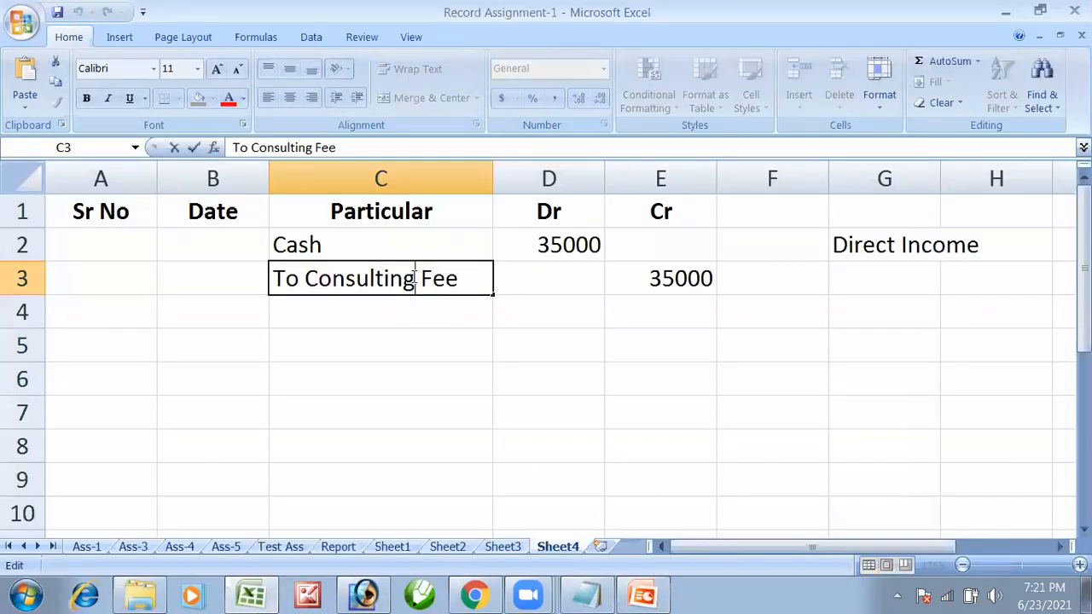
key("BackSpace")
key("BackSpace")
key("BackSpace")
key("BackSpace")
key("BackSpace")
key("BackSpace")
key("BackSpace")
key("BackSpace")
key("BackSpace")
key("BackSpace")
type("Tuition")
key("Return")
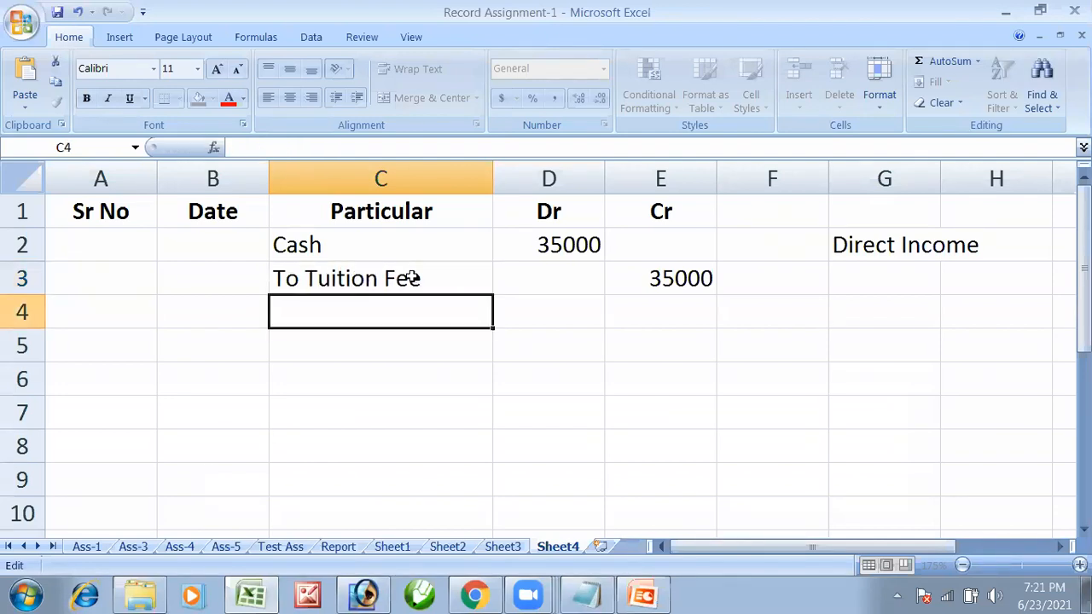
left_click(435, 268)
left_click(441, 246)
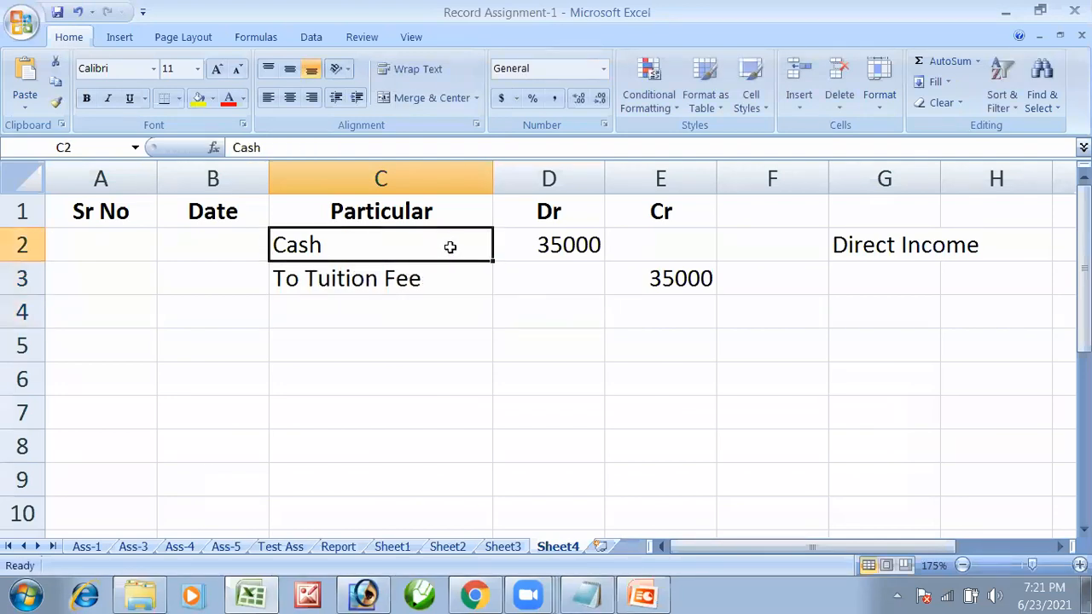
left_click(869, 156)
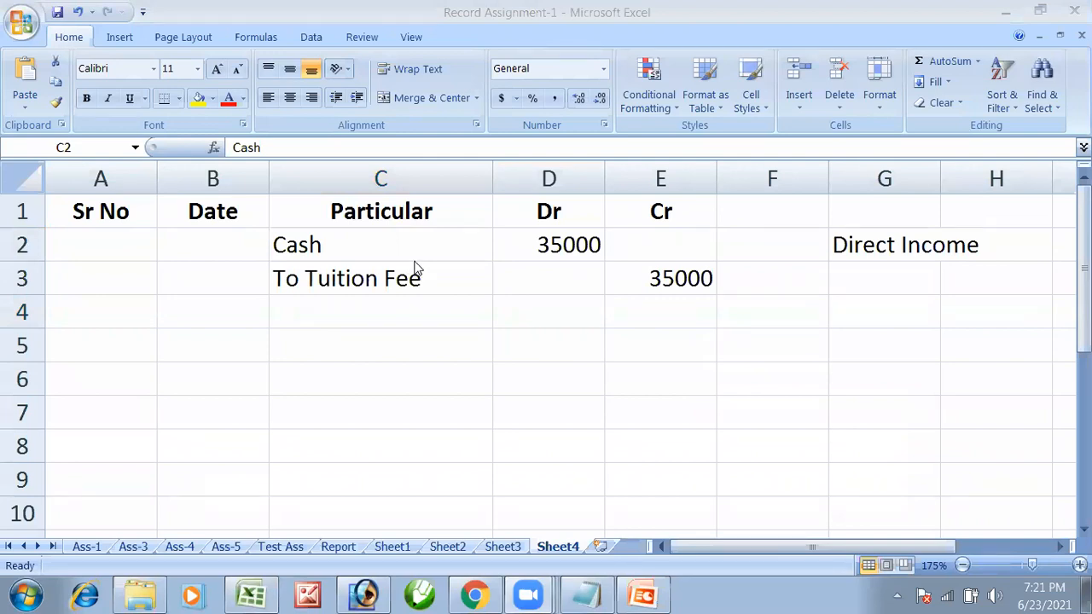
Widen column G so that the Direct Income note fits inside it.
left_click_drag(938, 167, 992, 186)
left_click(936, 249)
left_click(909, 287)
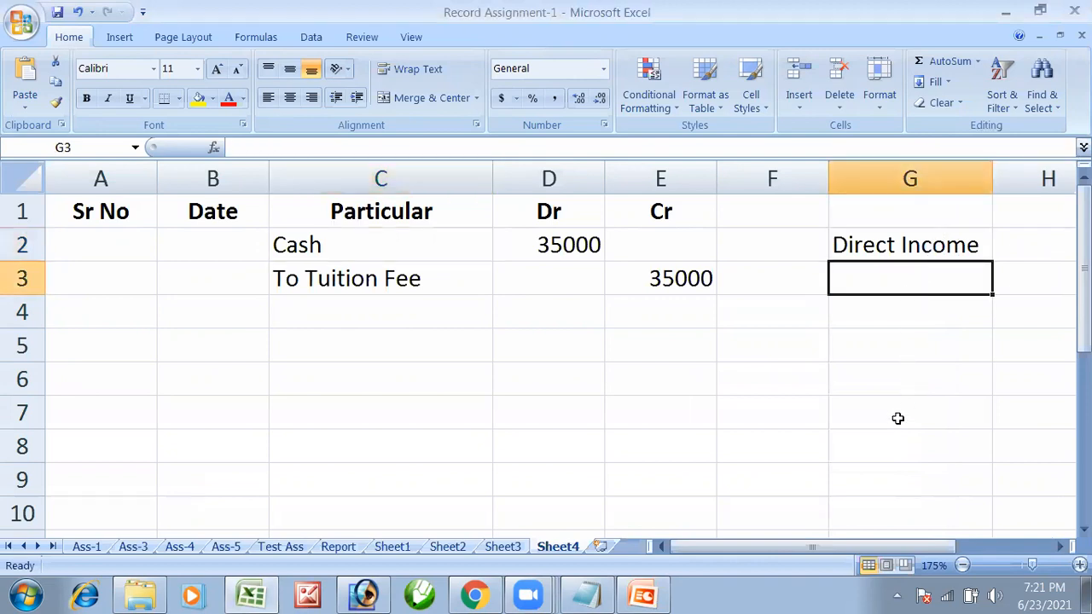
left_click(860, 149)
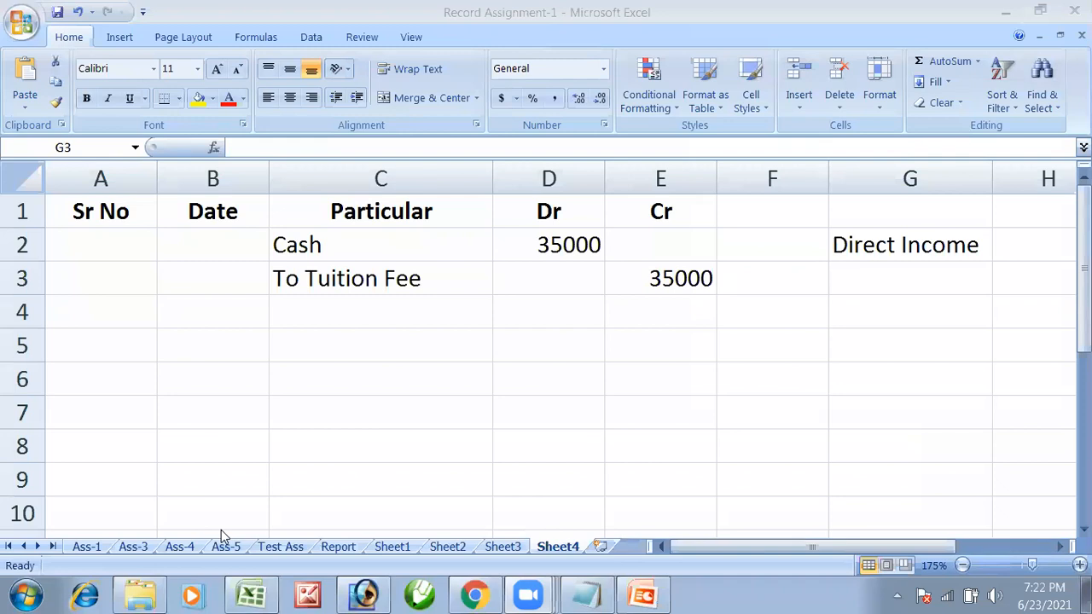
left_click(301, 331)
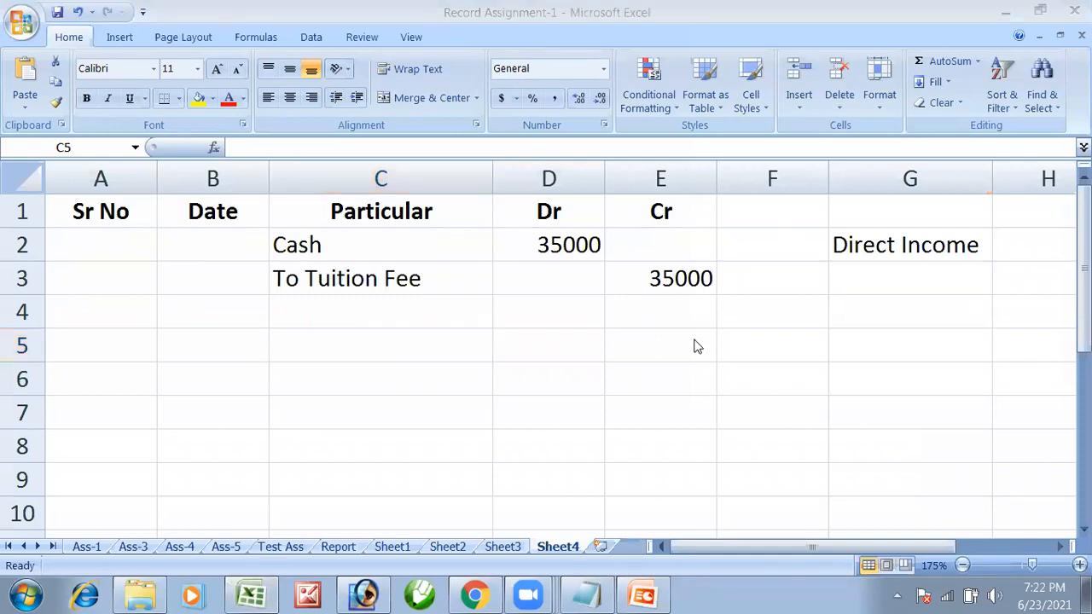
Enter the heading Group in G1 above the Direct Income note.
left_click(913, 209)
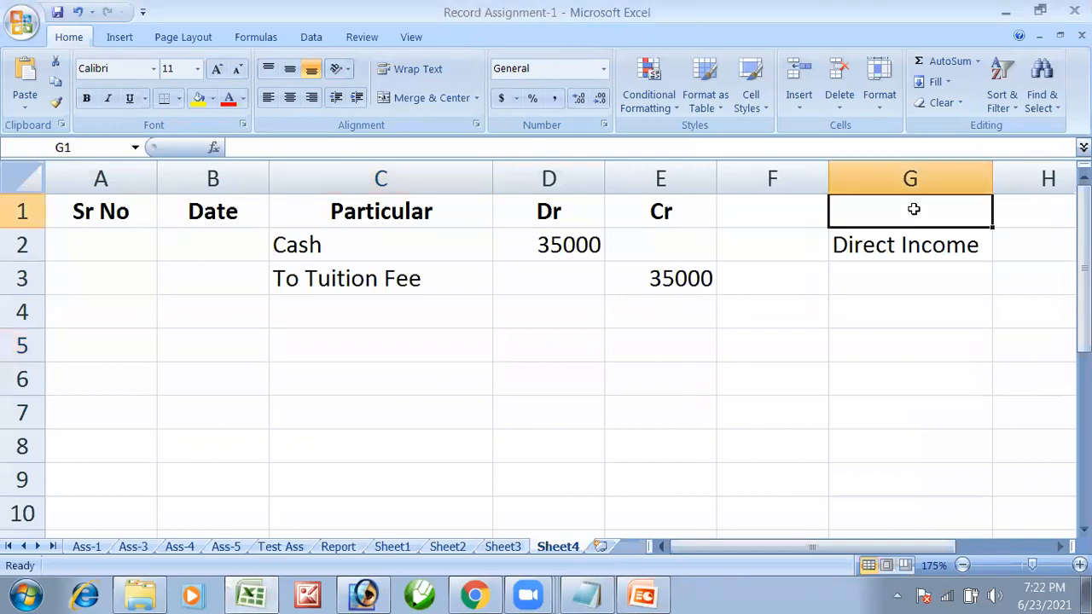
type("Grou")
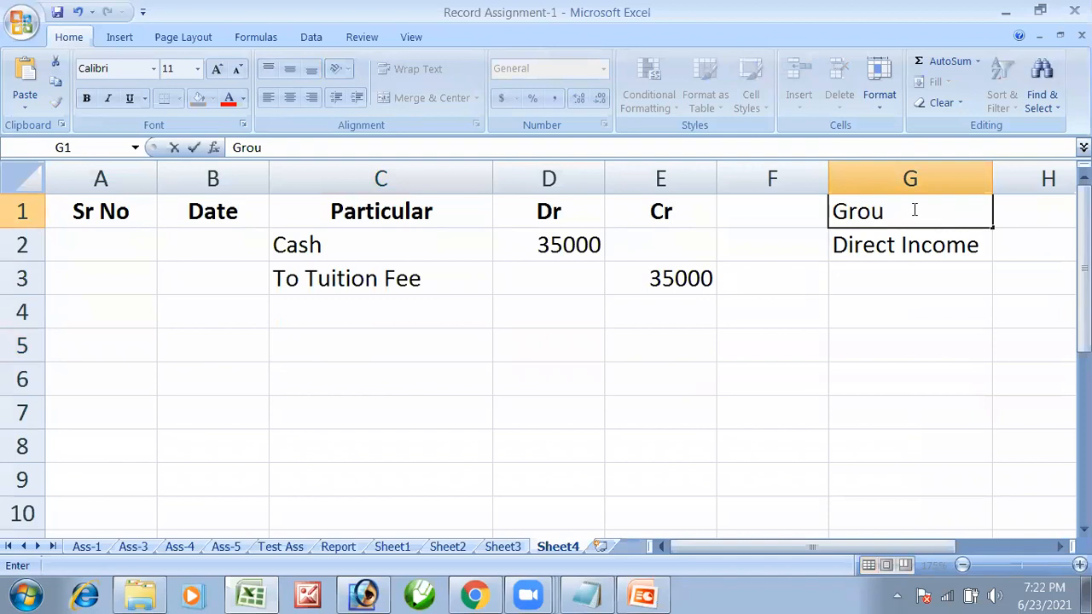
type("p")
key("Return")
Check the second transaction in PowerPoint, return to Excel and enter Internet Bill A/c in C5 and To Cash in C6.
key("Left")
key("Left")
key("Left")
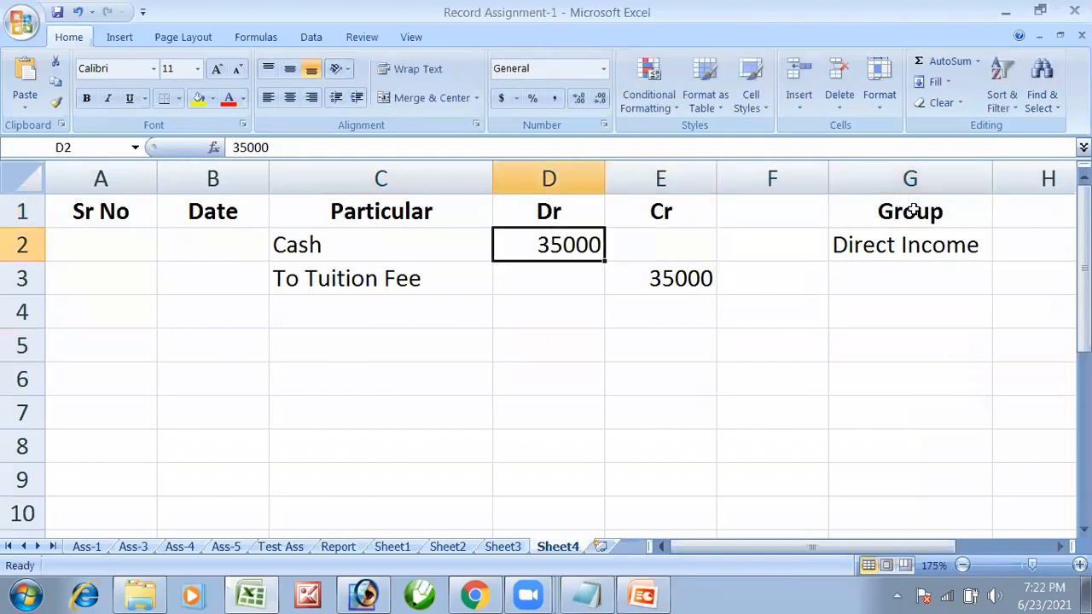
key("Down")
key("Down")
key("Down")
key("Left")
key("alt+Tab")
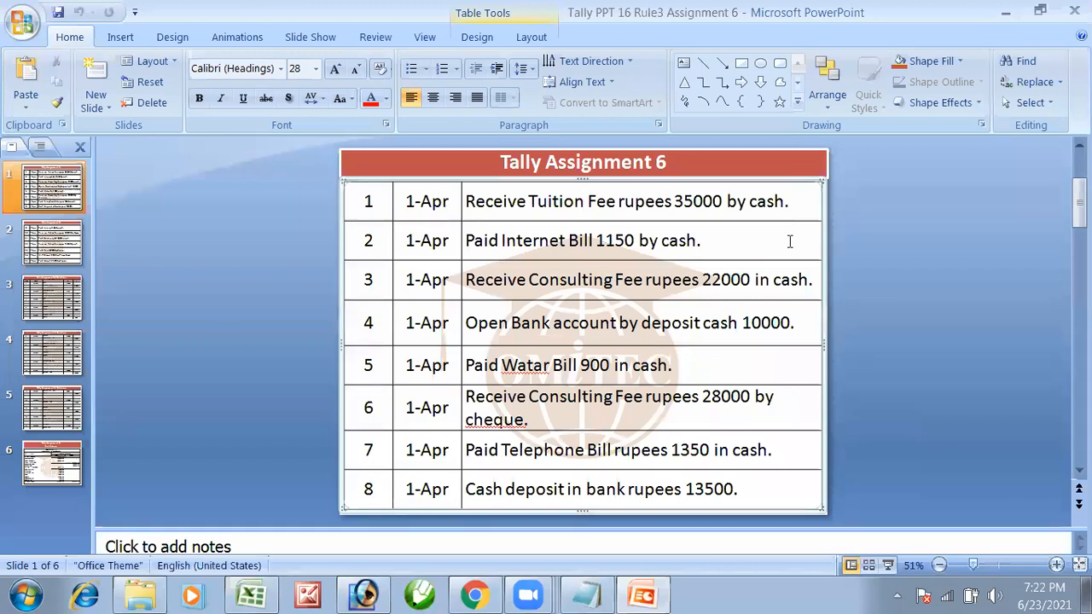
key("alt+Tab")
type("In")
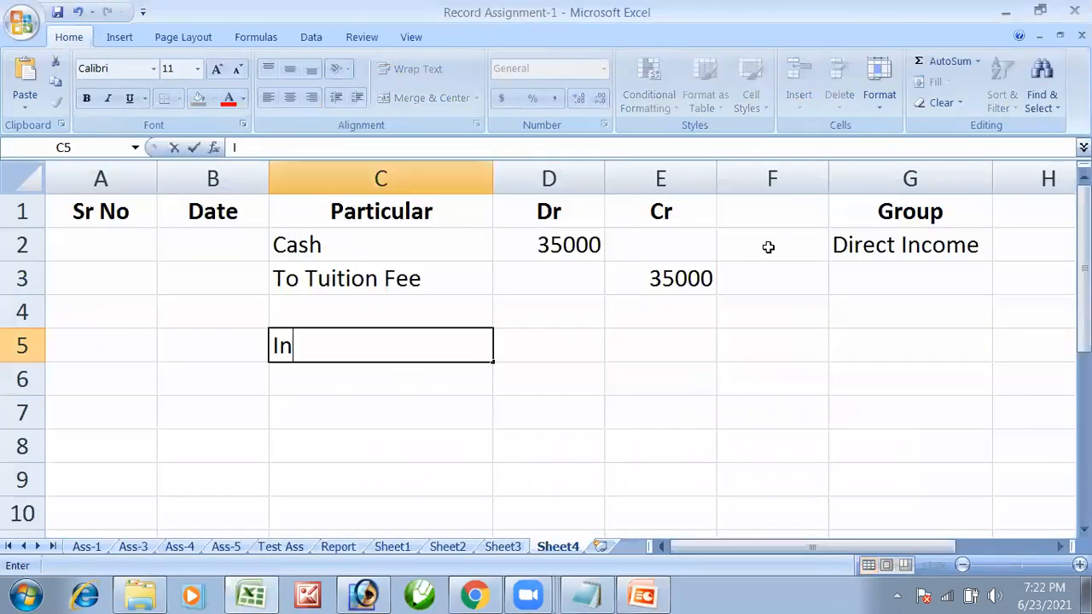
type("ternet Bill A/c")
key("Return")
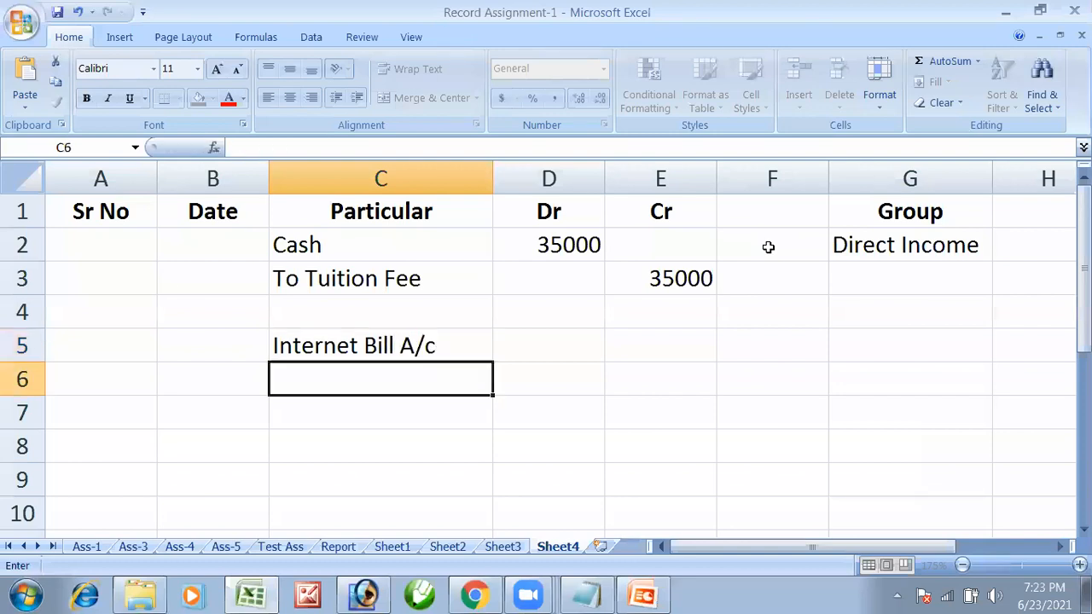
type("To Cash")
key("Return")
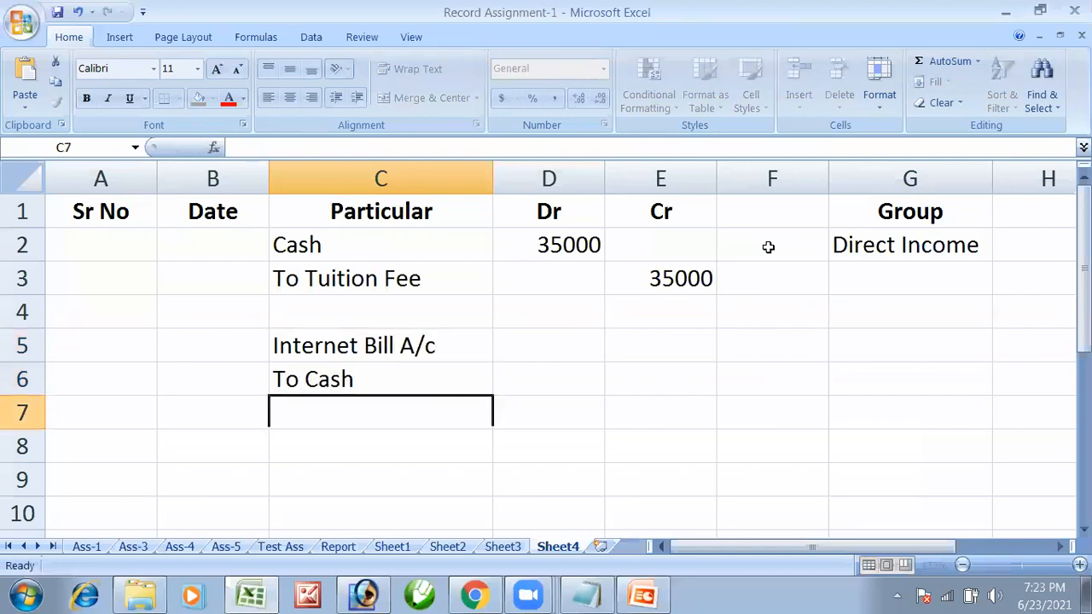
Recheck the second transaction in PowerPoint, highlighting the word Internet in it, and return to Excel.
key("alt+Tab")
key("alt+Tab")
left_click(562, 342)
key("alt+Tab")
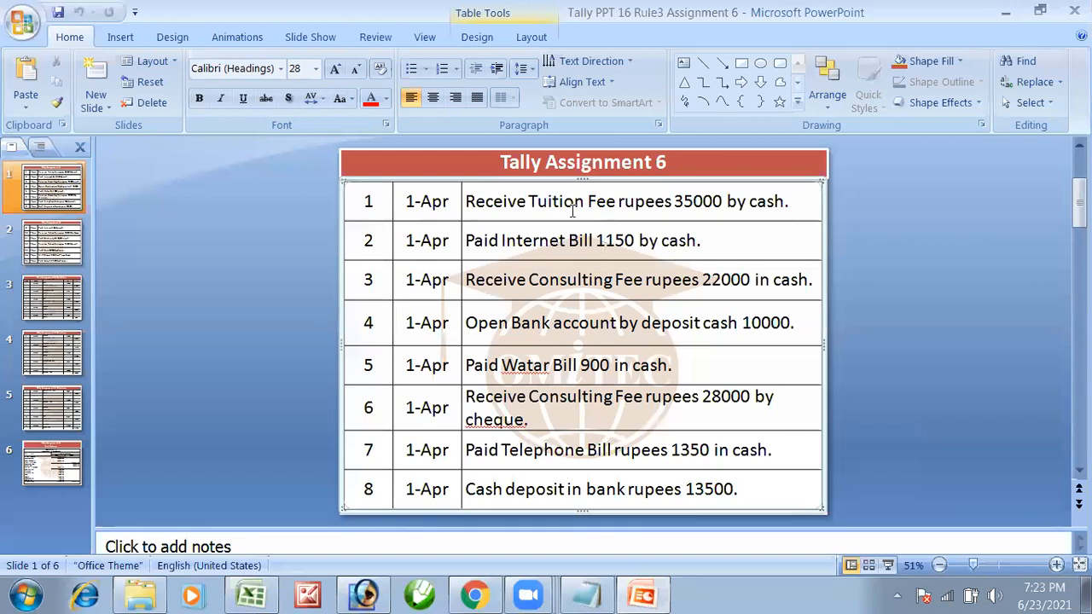
left_click(560, 242)
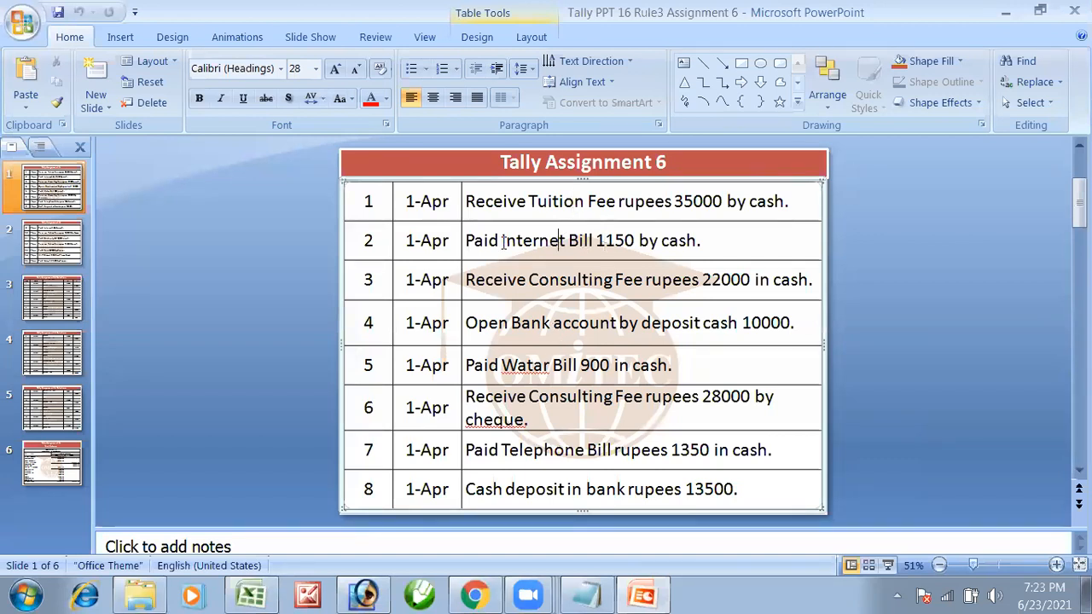
left_click(503, 242, "shift")
key("alt+Tab")
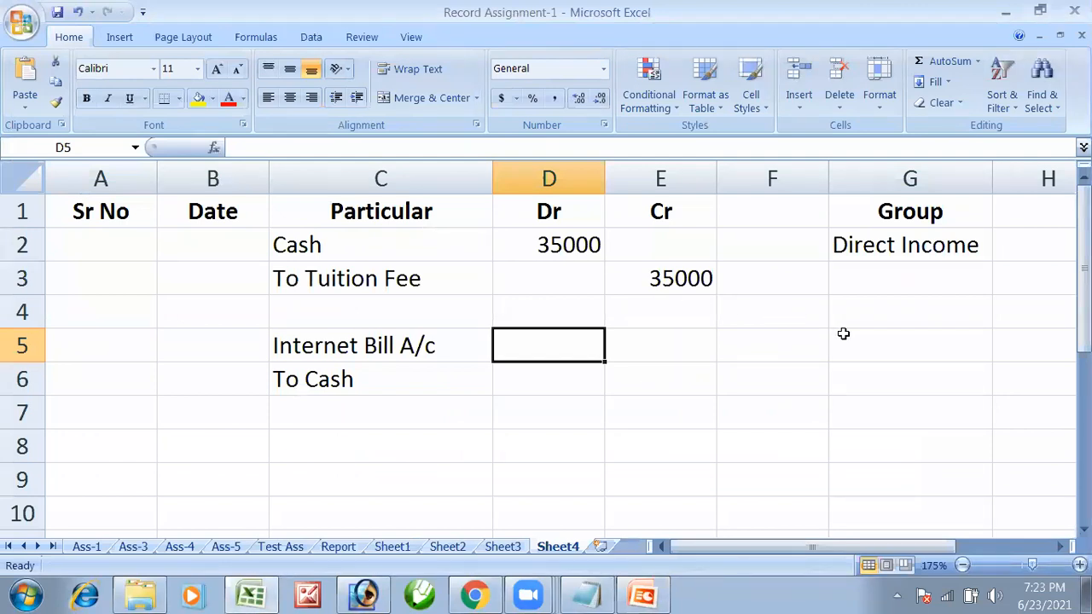
Widen column F beside the Group column and enter the ledger name Tuition Fee in F2.
left_click(892, 324)
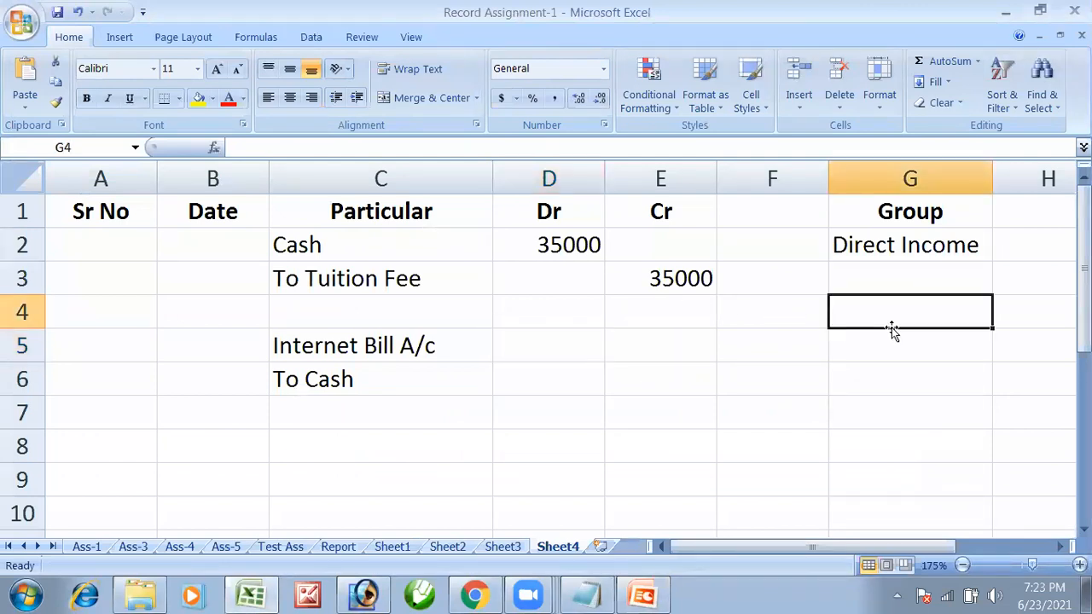
left_click(837, 180)
left_click_drag(832, 181, 931, 181)
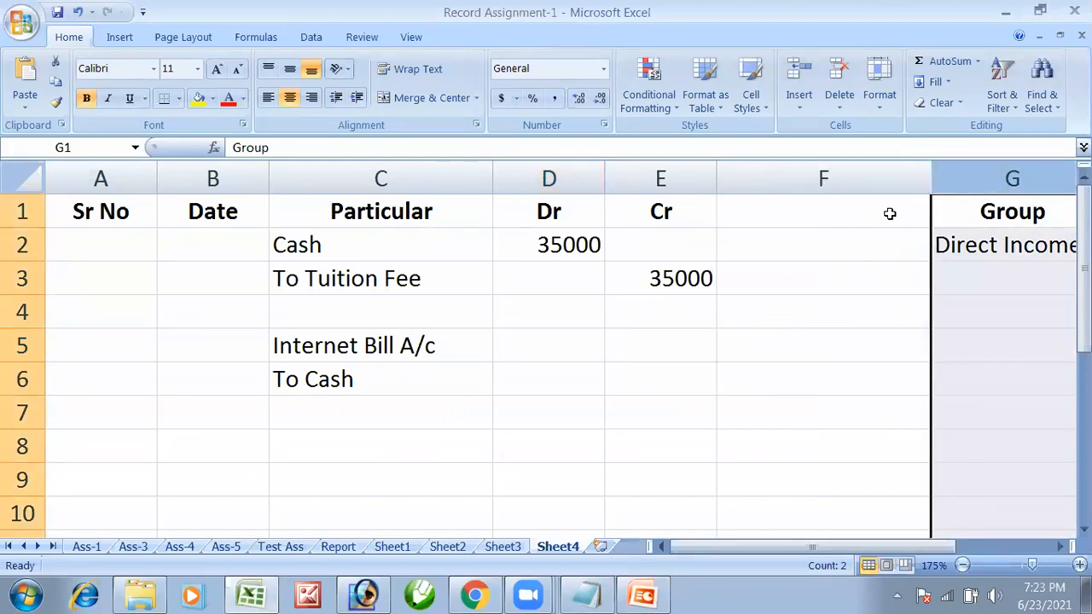
left_click(845, 251)
type("Tit")
key("BackSpace")
key("BackSpace")
type("ui")
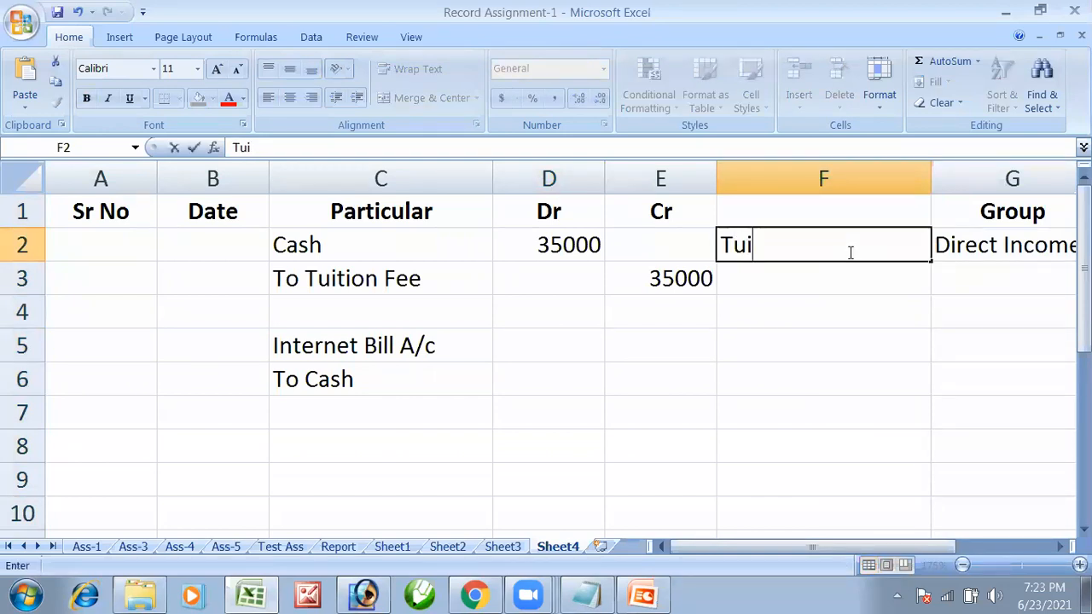
type("tion Fee")
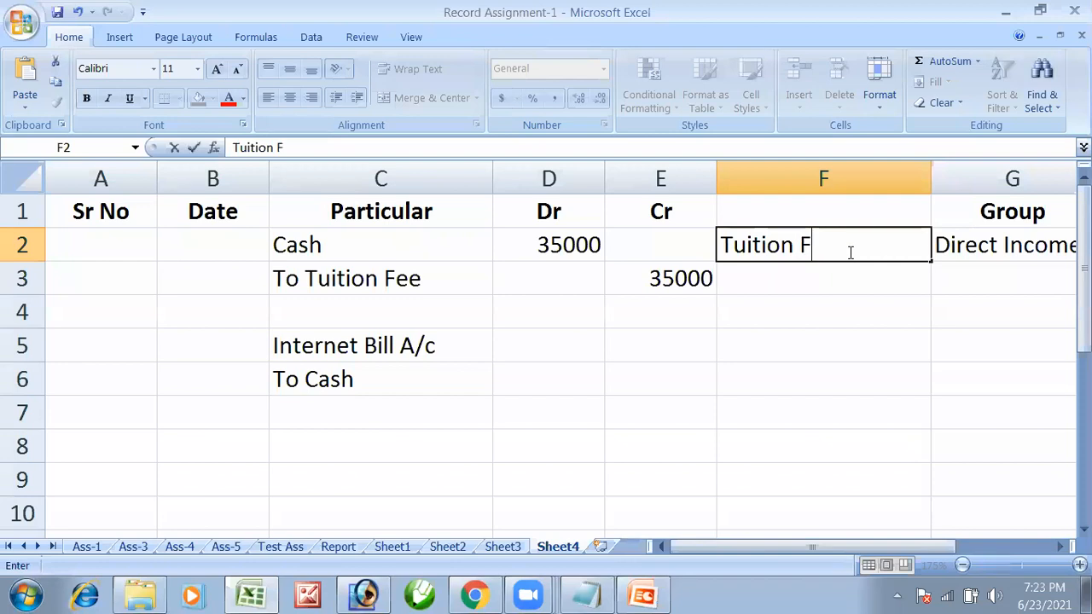
key("Return")
List the ledger Internet Bill A/c in F3 and note its indirect expense group beside it in G3.
type("Internet Bill A/c")
key("Tab")
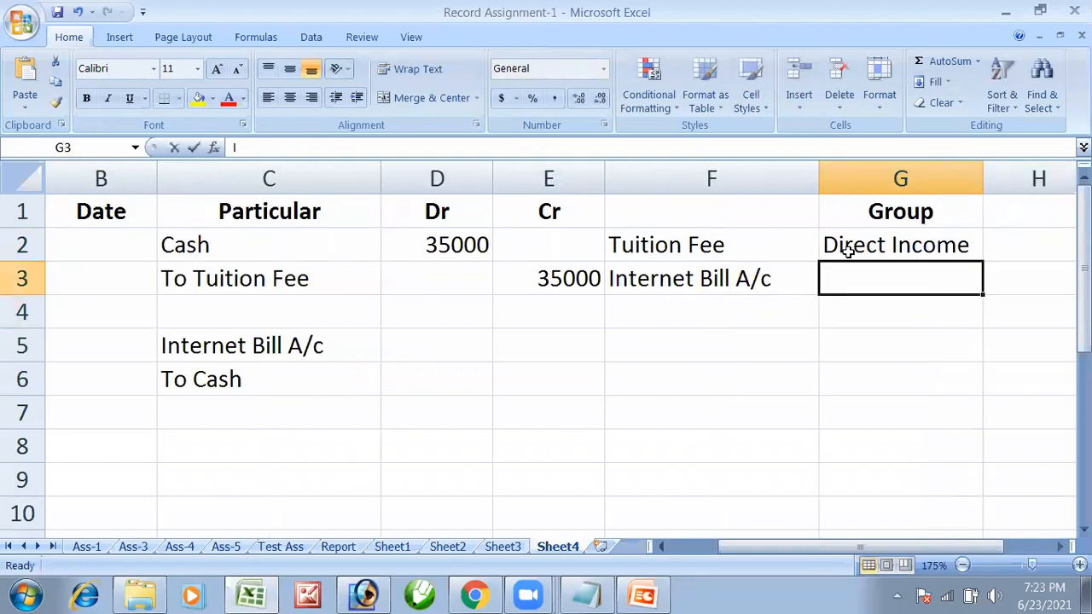
type("Indirect ")
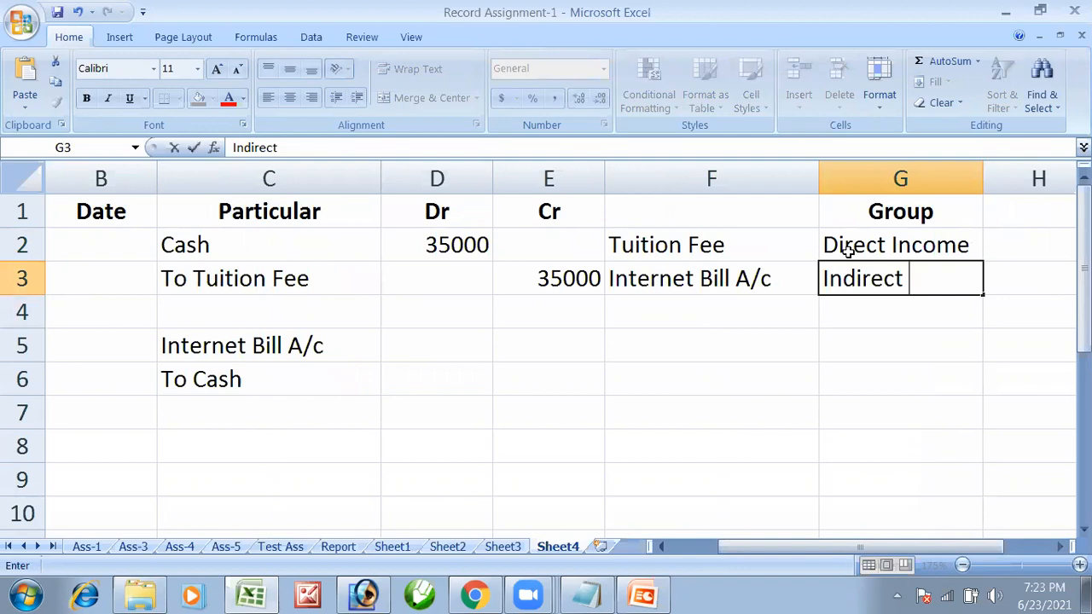
type("Expesnes")
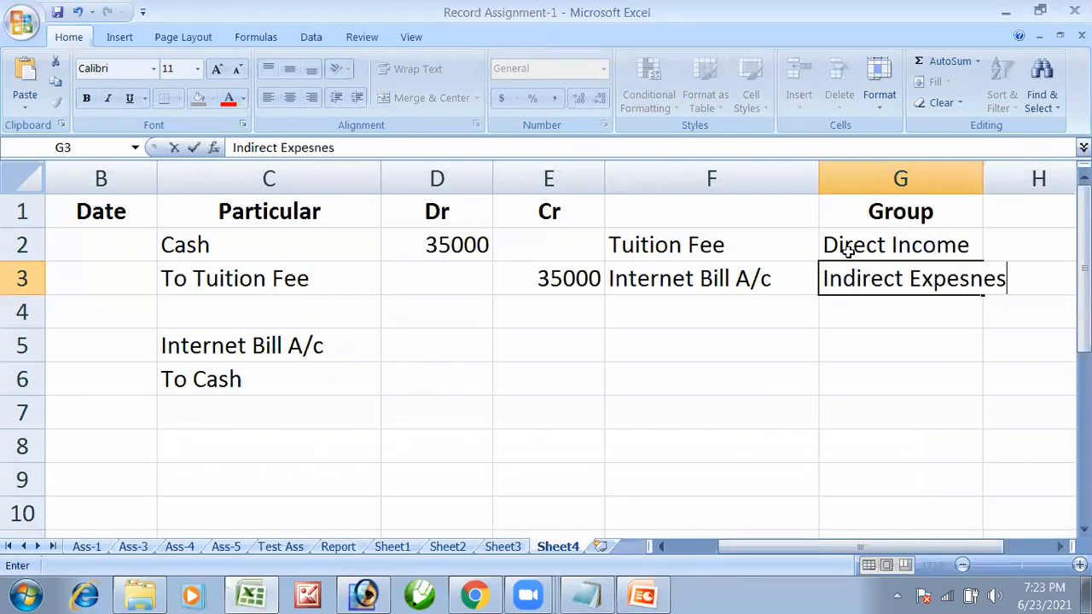
key("Return")
Correct the spelling in G3 to Indirect Expenses and autofit the width of column G.
key("Up")
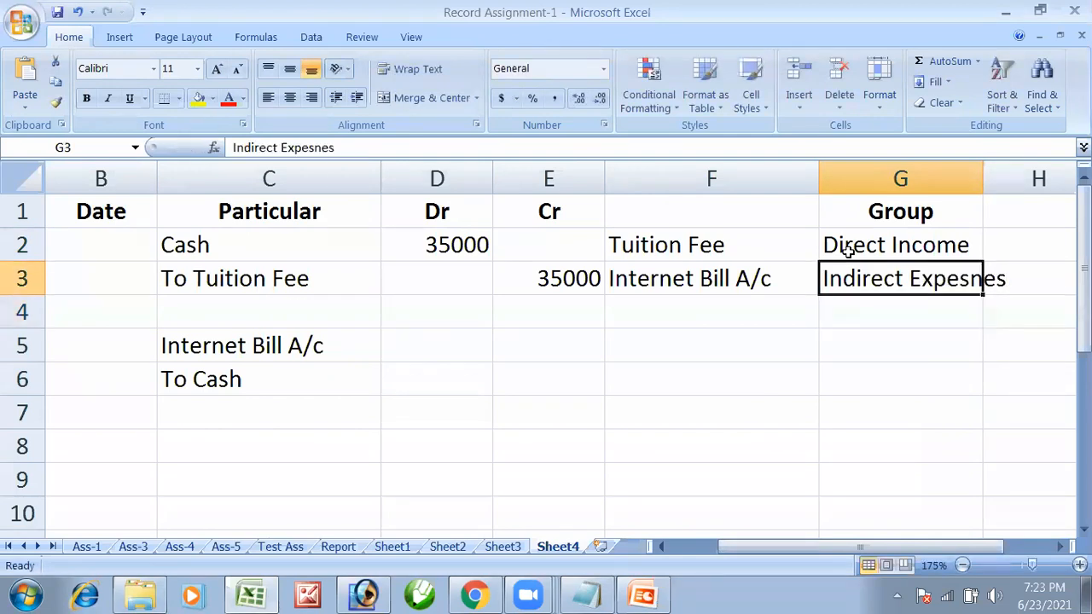
key("F2")
key("Left")
key("Left")
key("Left")
key("BackSpace")
key("Right")
type("s")
key("Return")
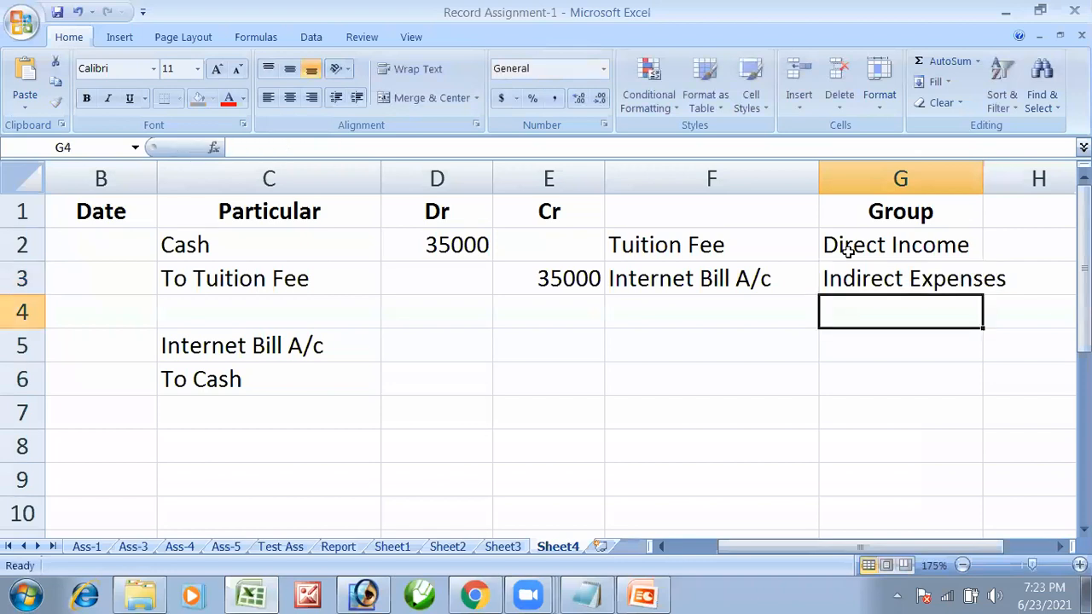
double_click(982, 178)
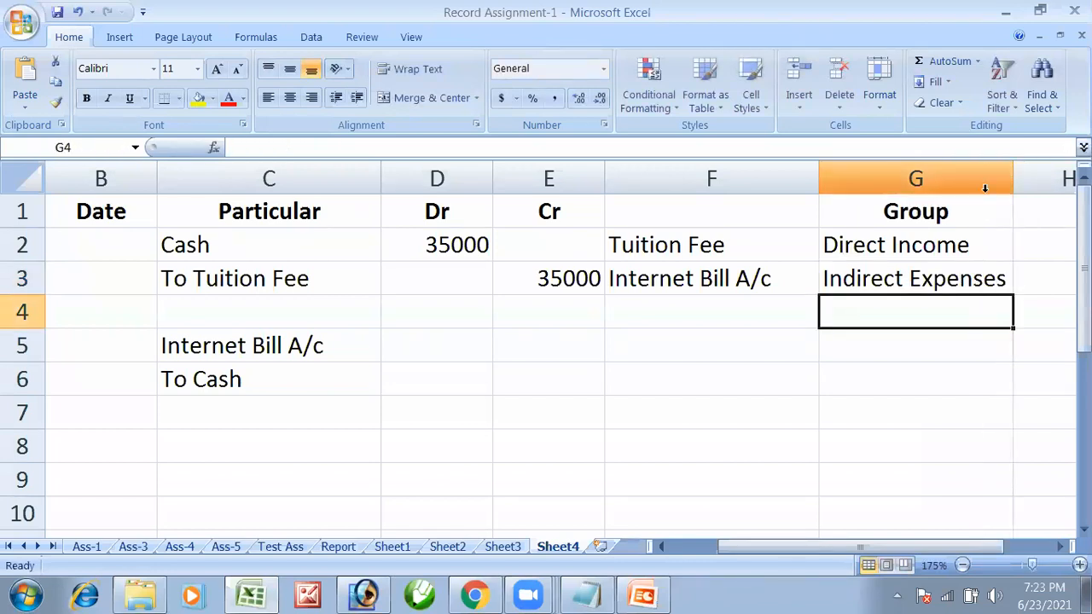
key("alt+Tab")
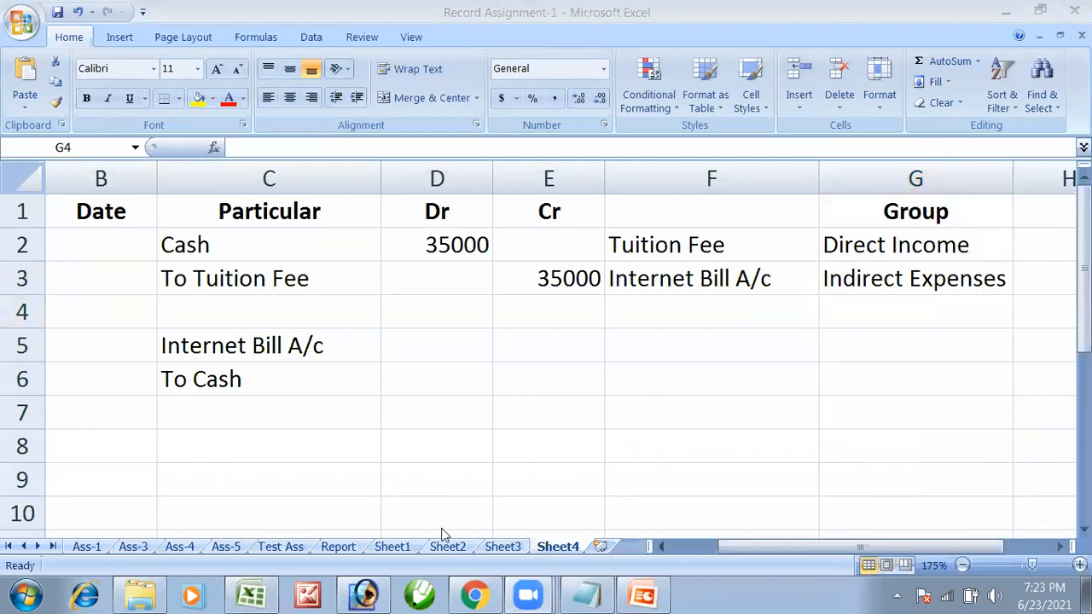
key("alt+Tab")
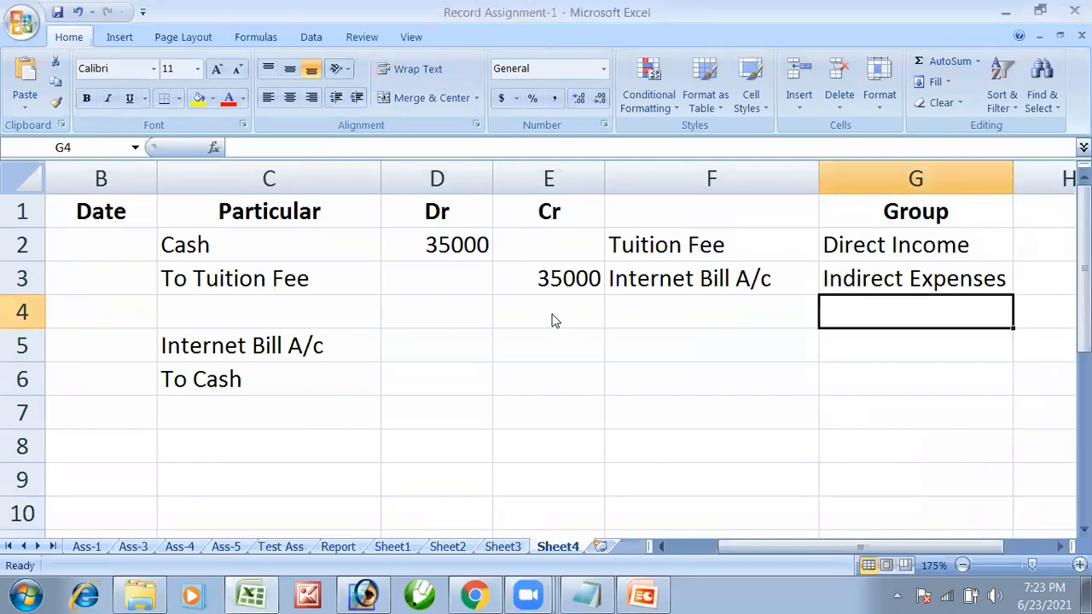
key("alt+Tab")
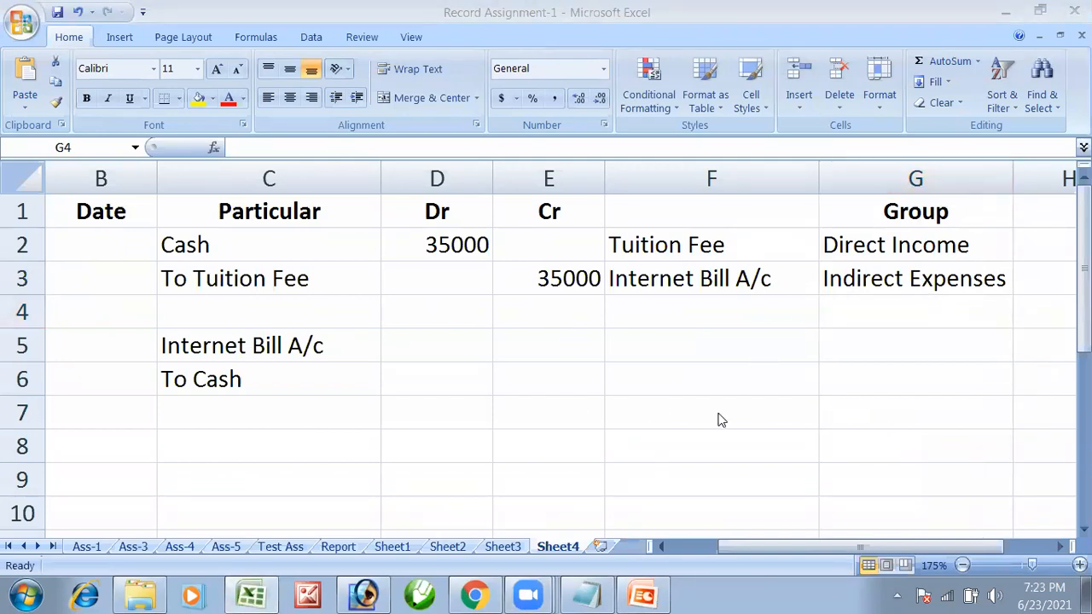
key("alt+Tab")
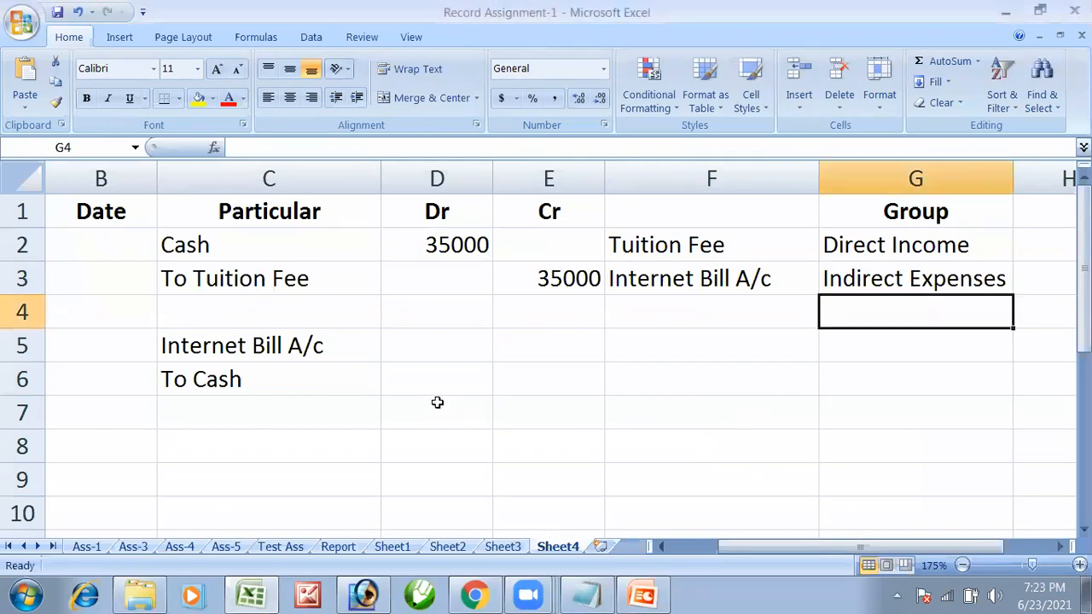
left_click(438, 384)
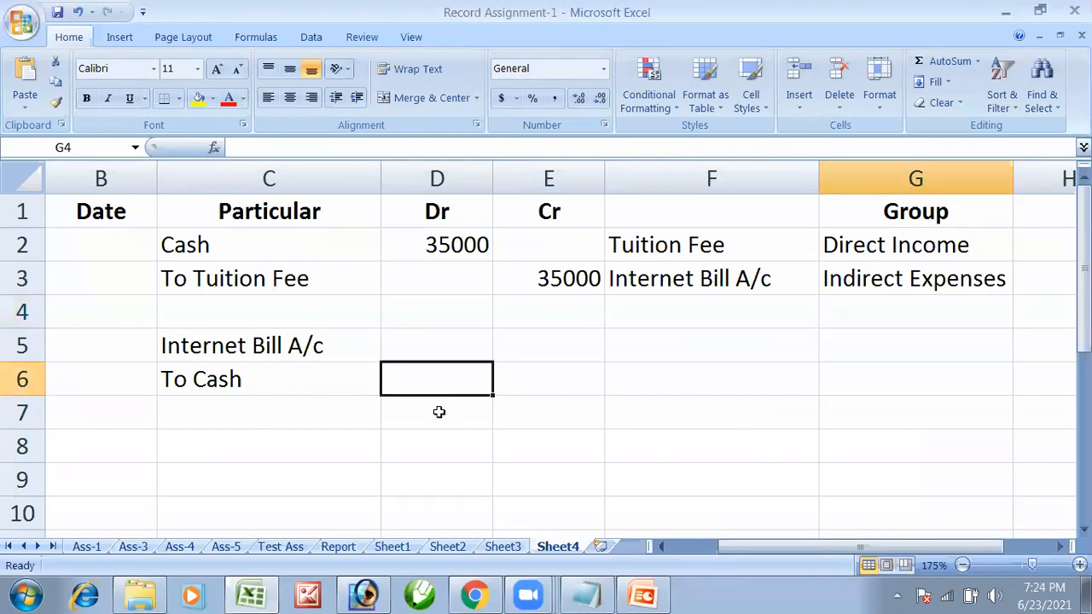
key("alt+Tab")
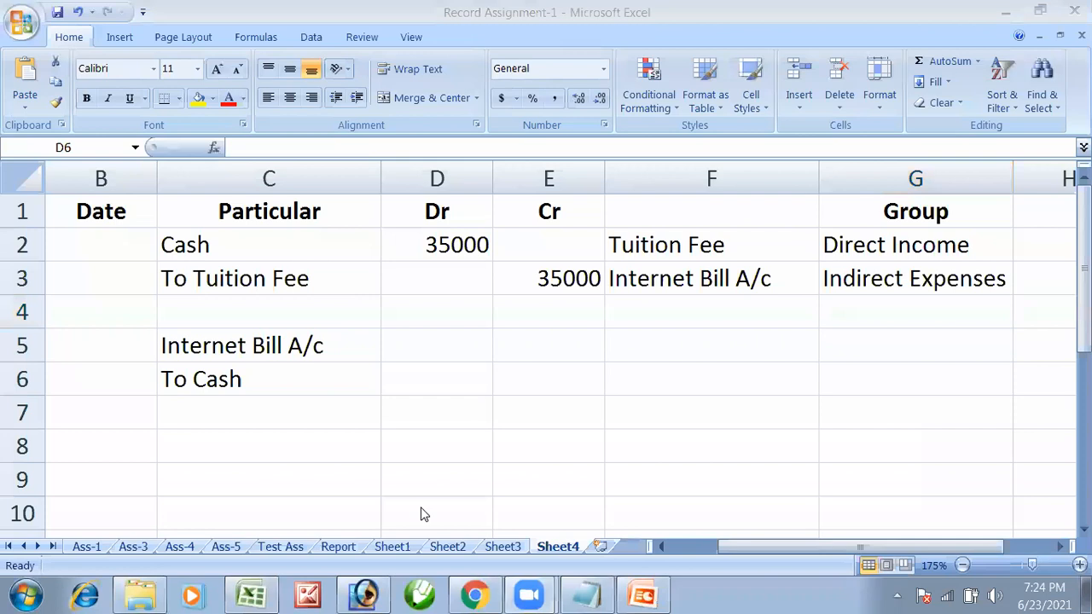
key("alt+Tab")
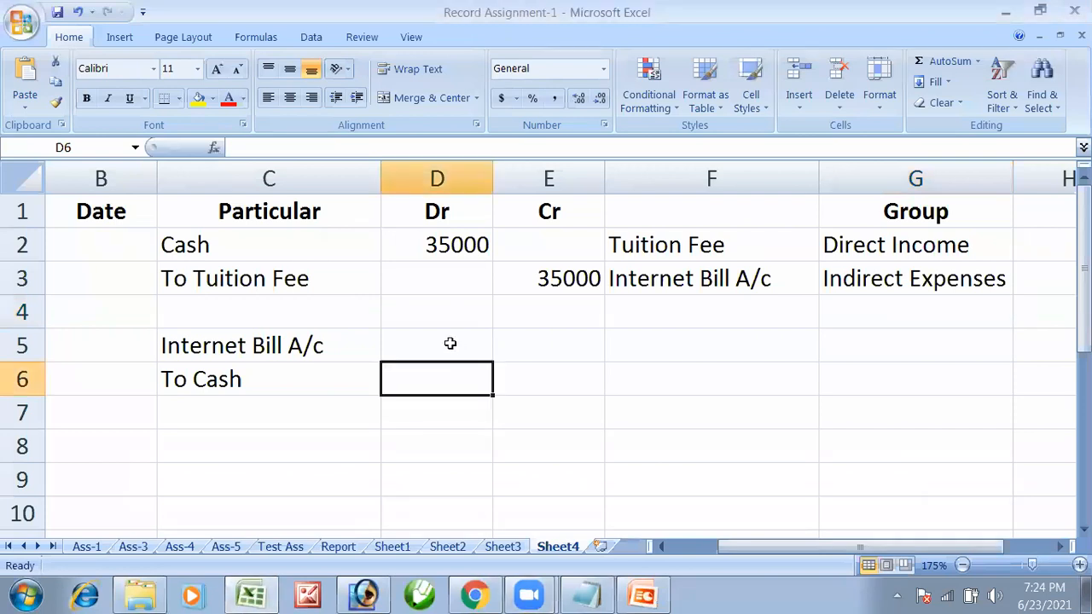
Enter 1150 in D5 as the debit amount for Internet Bill A/c.
left_click(449, 343)
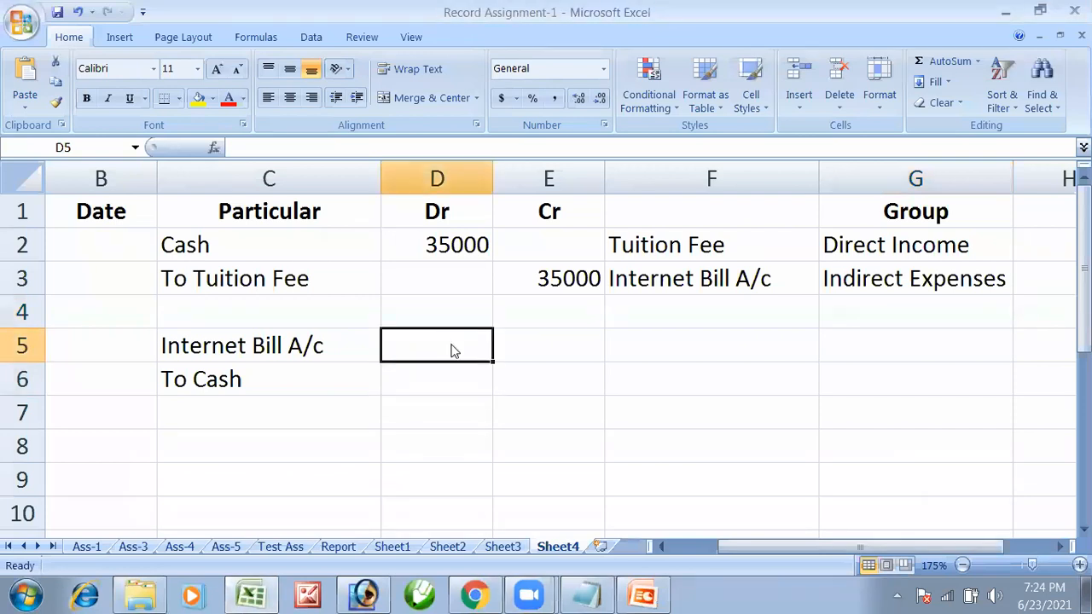
key("alt+Tab")
key("alt+Tab")
type("1150")
key("Tab")
key("Down")
key("Right")
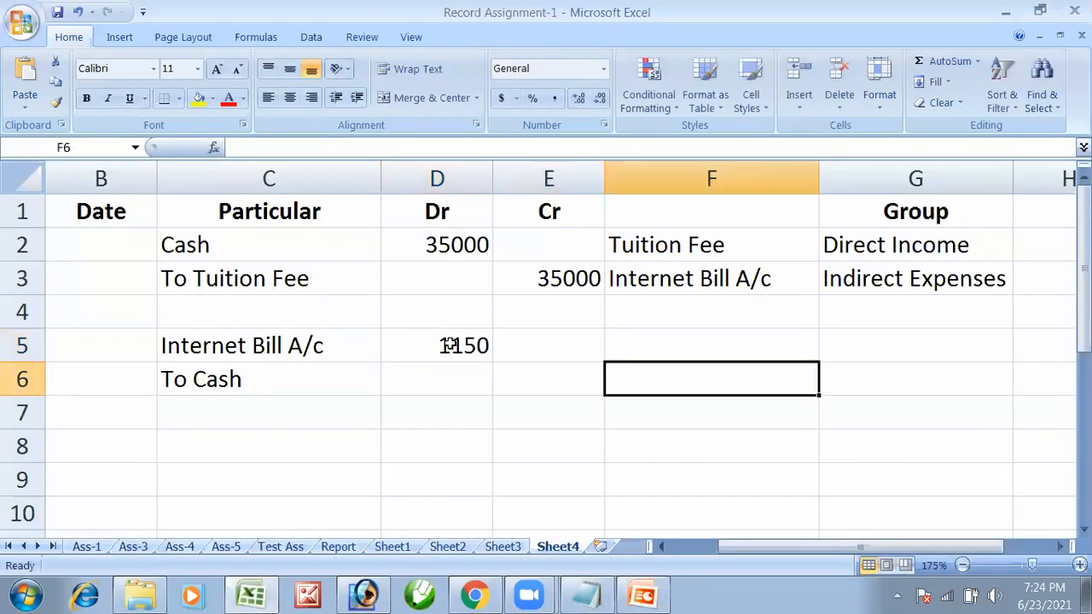
Recheck the second transaction's amount in PowerPoint, return to Excel and enter 1150 in F6 on the To Cash row.
key("alt+Tab")
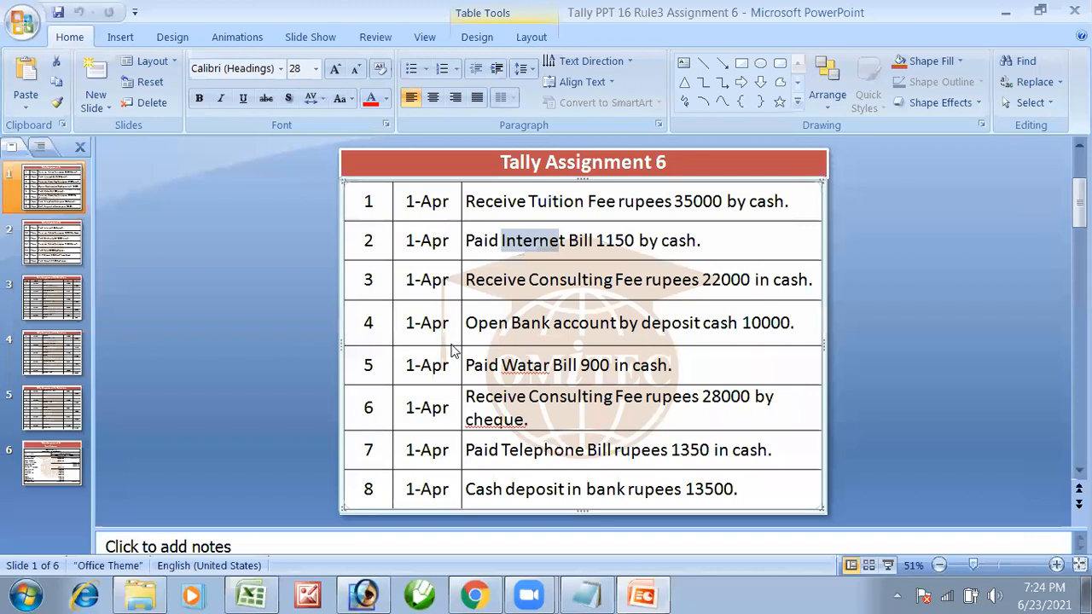
key("alt+Tab")
type("1150")
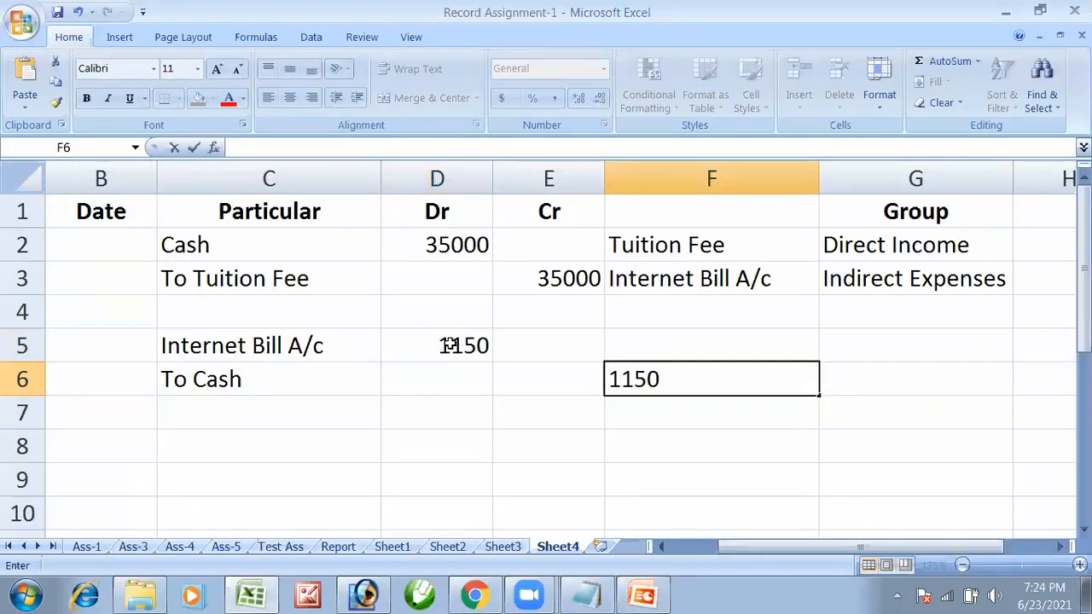
key("Return")
key("Left")
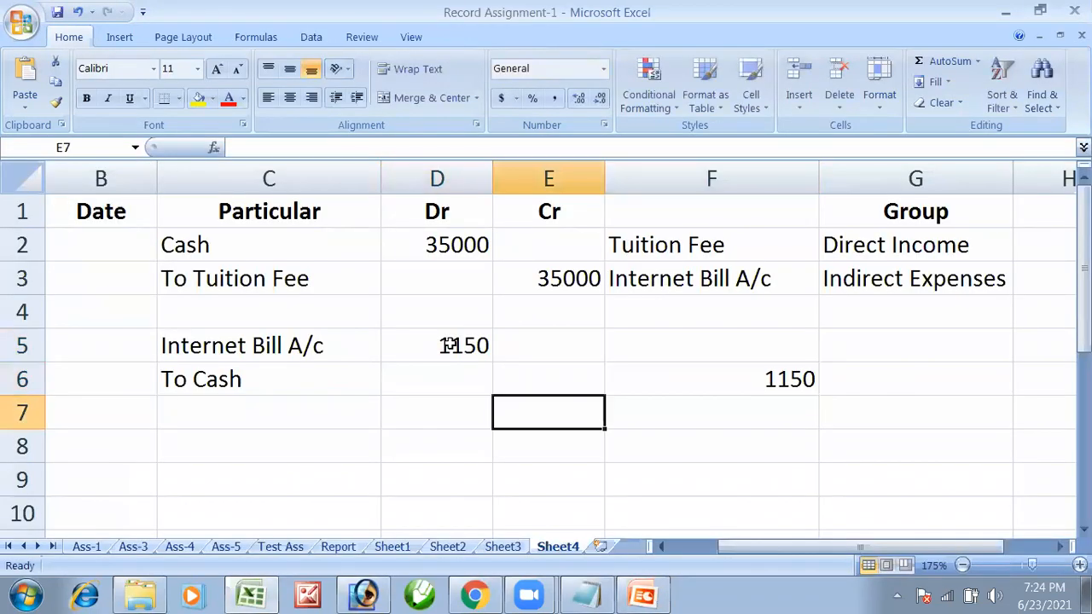
Enter 1150 in E6 as the credit amount for To Cash and clear the misplaced amount from F6.
left_click(501, 386)
type("1150")
key("Return")
left_click(788, 397)
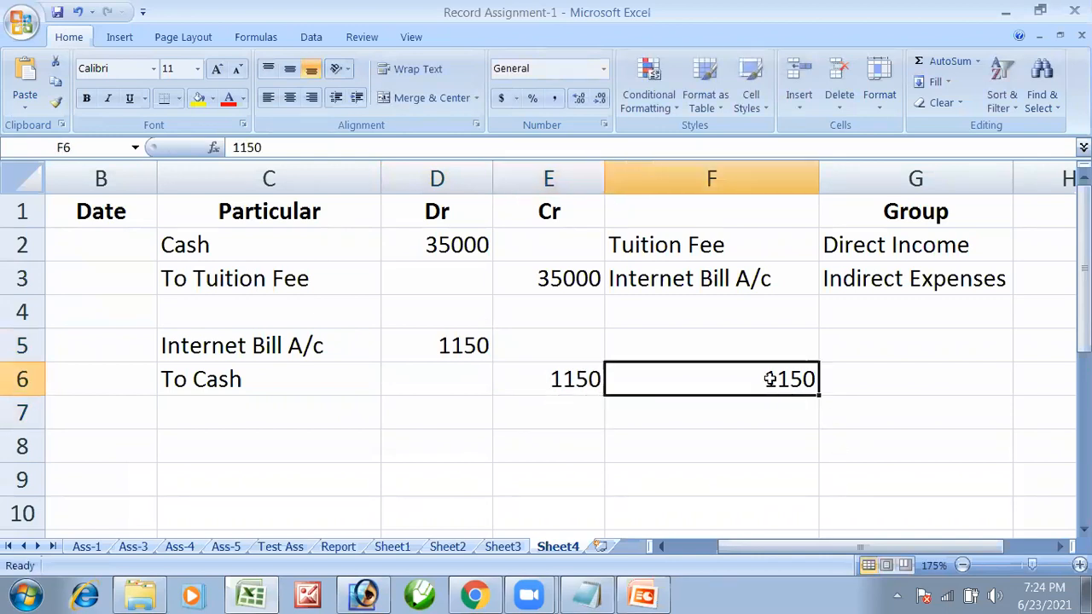
key("Delete")
Enter the heading Ledgers in F1 above the list of ledger names.
key("Up")
key("Up")
key("Up")
key("Up")
key("Up")
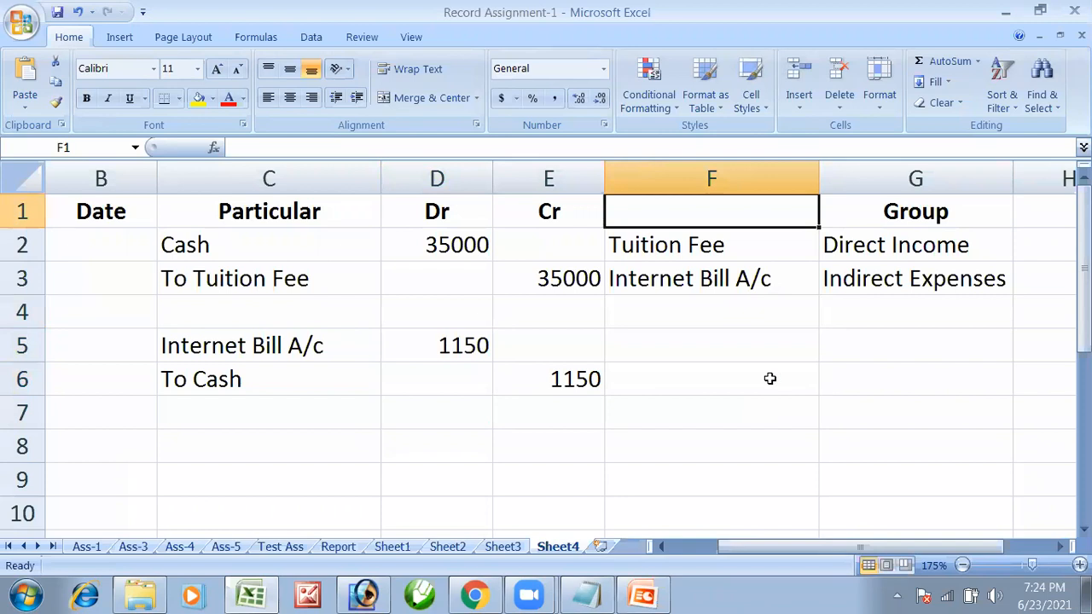
type("Ledgers")
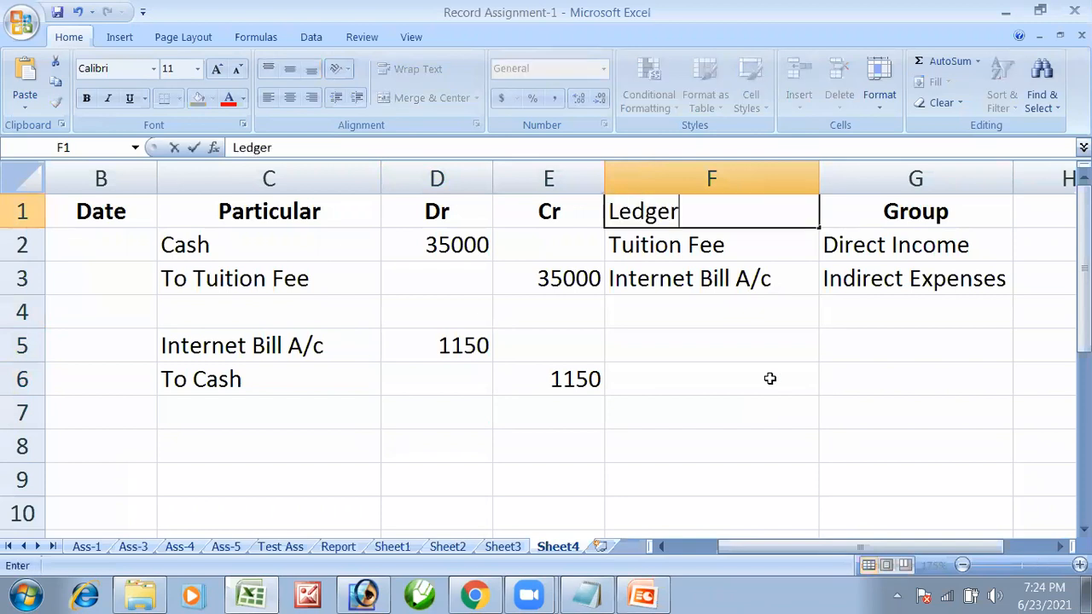
key("Return")
key("Up")
key("Down")
key("Right")
key("Left")
key("Down")
key("Right")
key("Left")
key("Down")
Check the third transaction in PowerPoint, return to Excel and enter Cash in C8 and To Consulting Fee in C9.
key("alt+Tab")
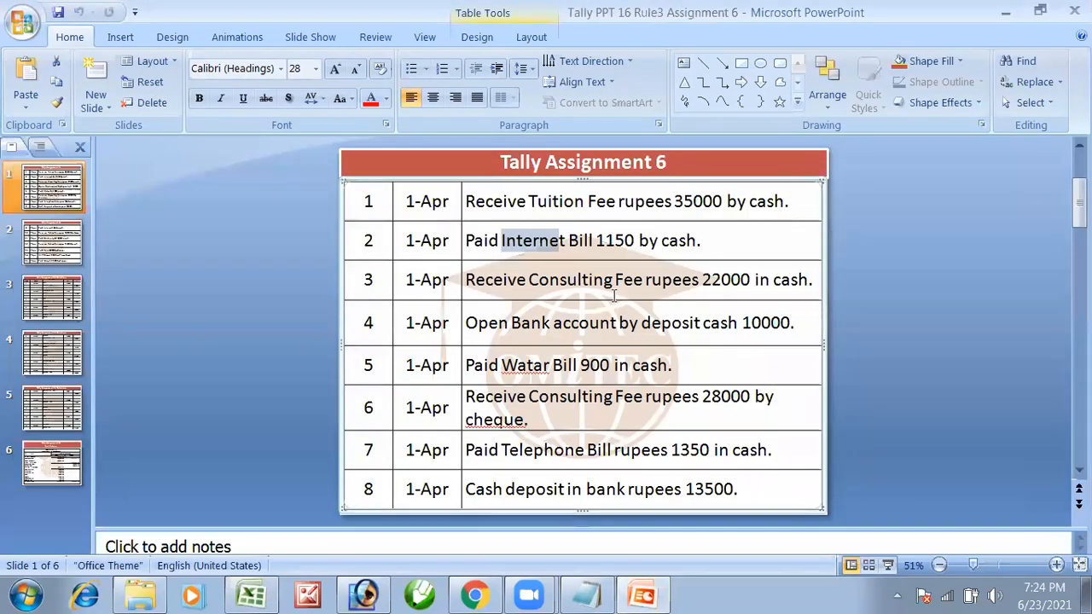
double_click(570, 279)
key("alt+Tab")
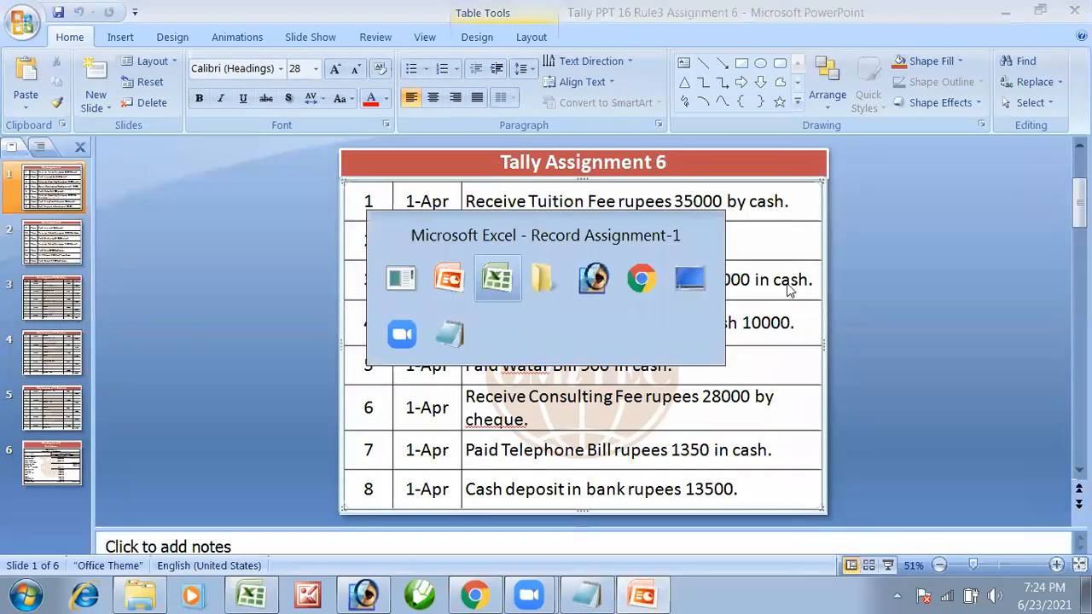
left_click(288, 414)
scroll(288, 414, "down", 1)
left_click(298, 345)
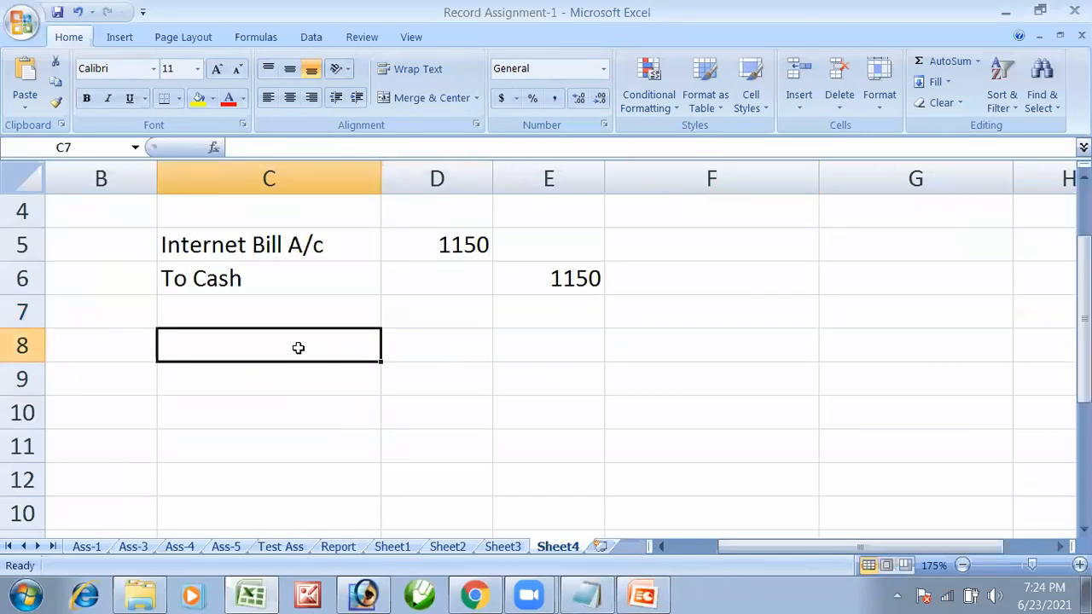
type("Cash")
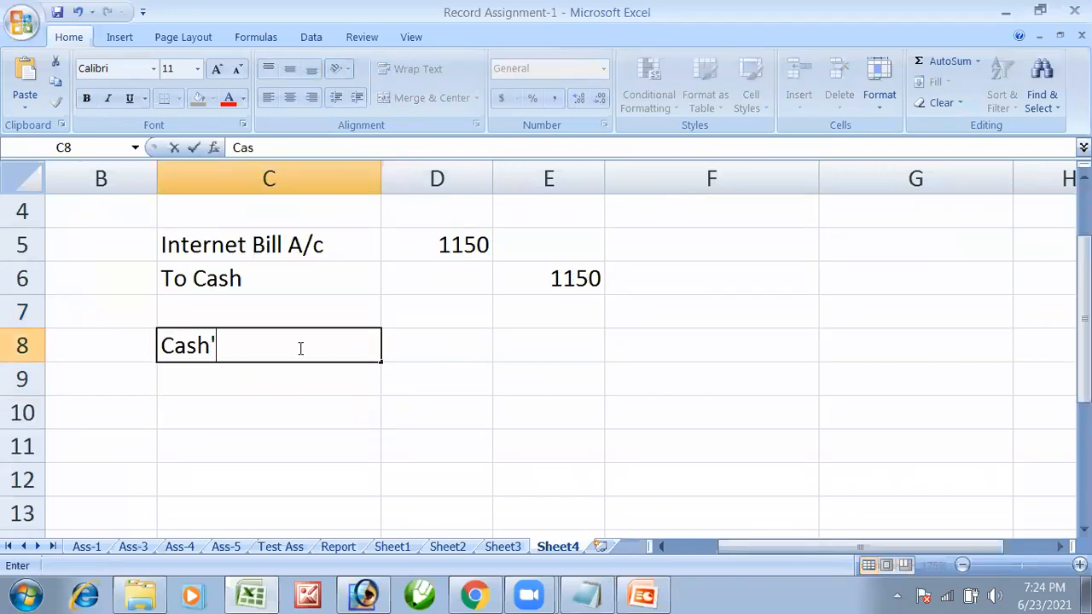
key("Return")
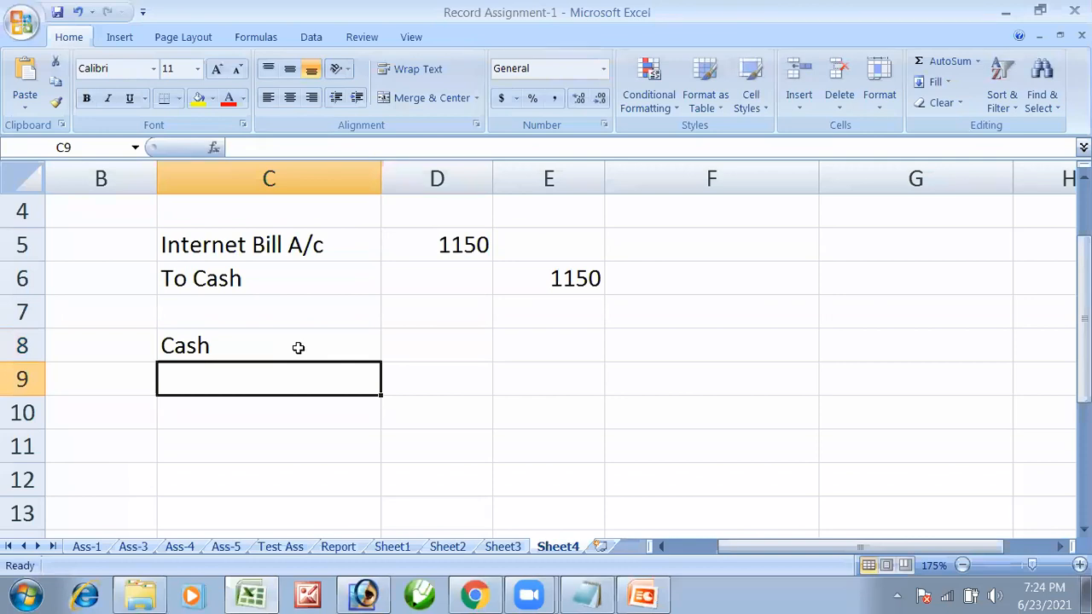
type("To Consulting Fee")
key("Return")
Recheck the consulting fee amount in PowerPoint, return to Excel and enter 22000 as debit in D8 and as credit in E9.
left_click(472, 348)
key("alt+Tab")
key("alt+Tab")
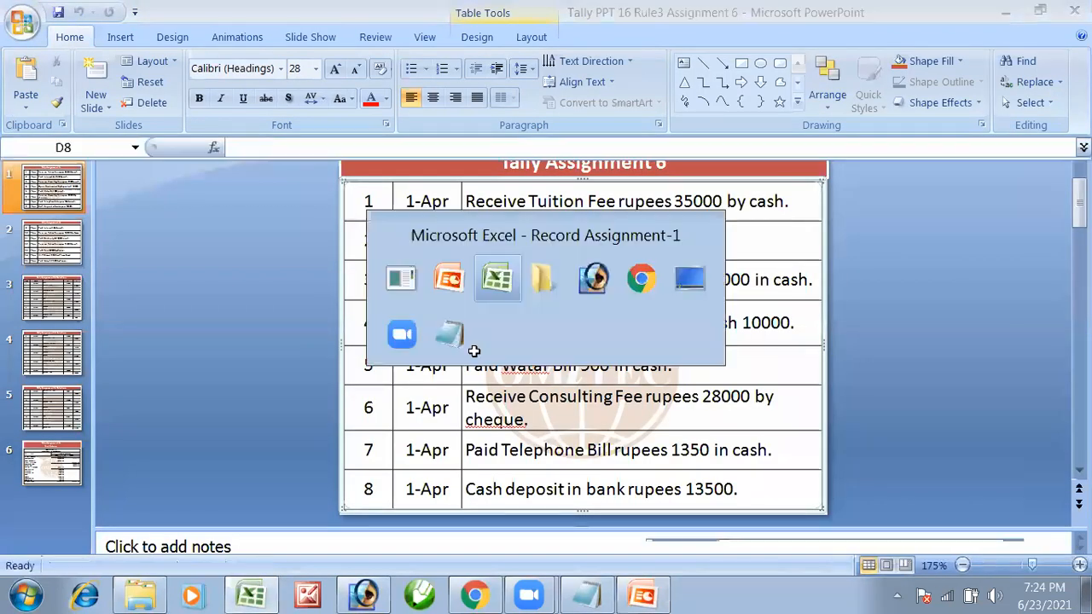
type("22000")
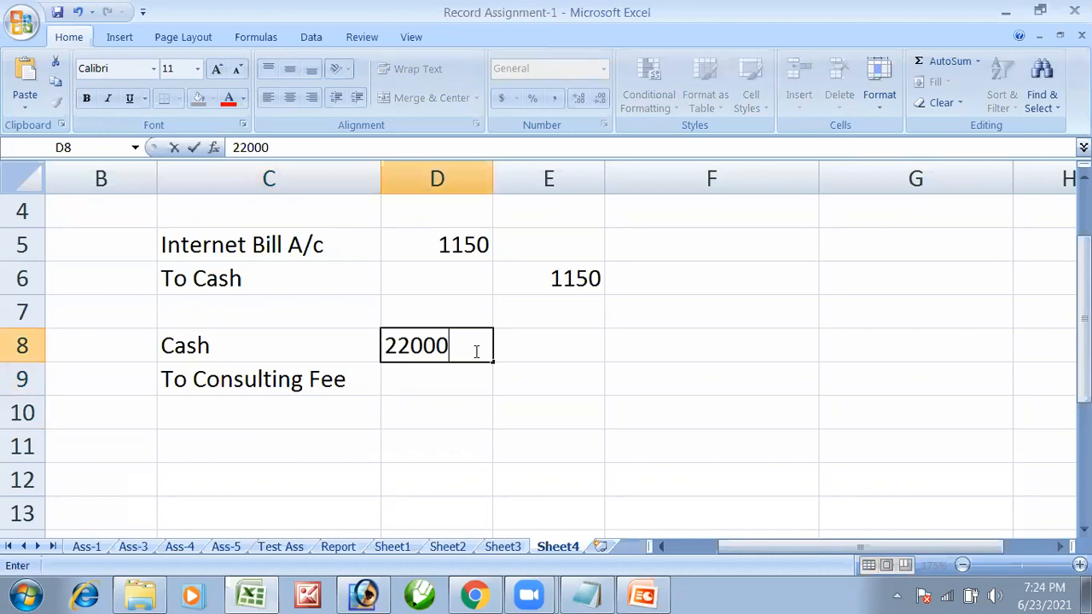
key("Return")
key("Right")
type("22000")
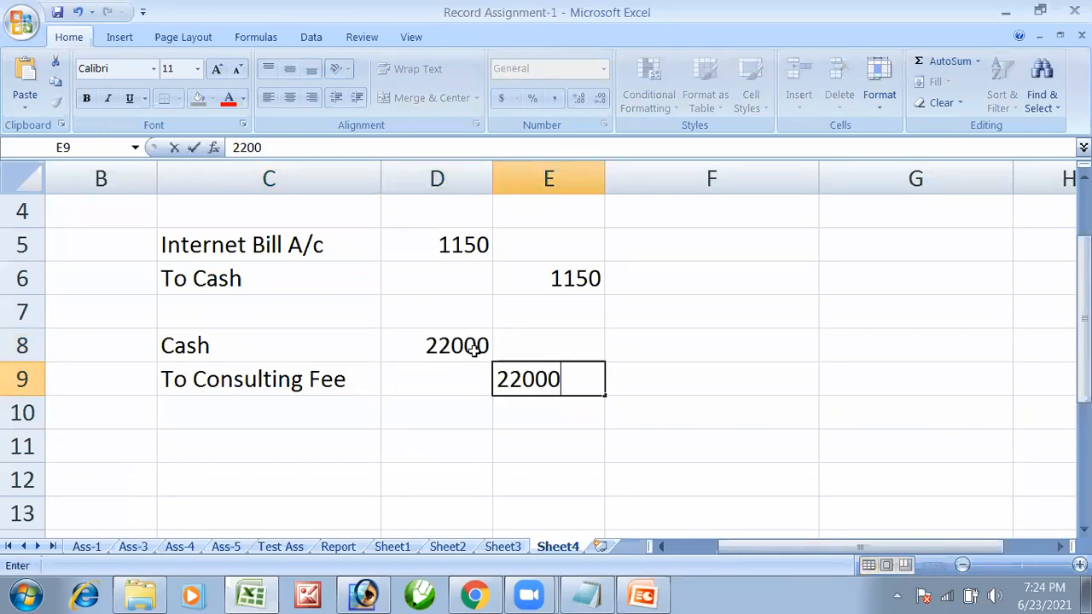
key("Return")
List the ledger Consulting Fee in F4 with its group Direct Income in G4.
left_click(653, 319)
scroll(653, 319, "up", 1)
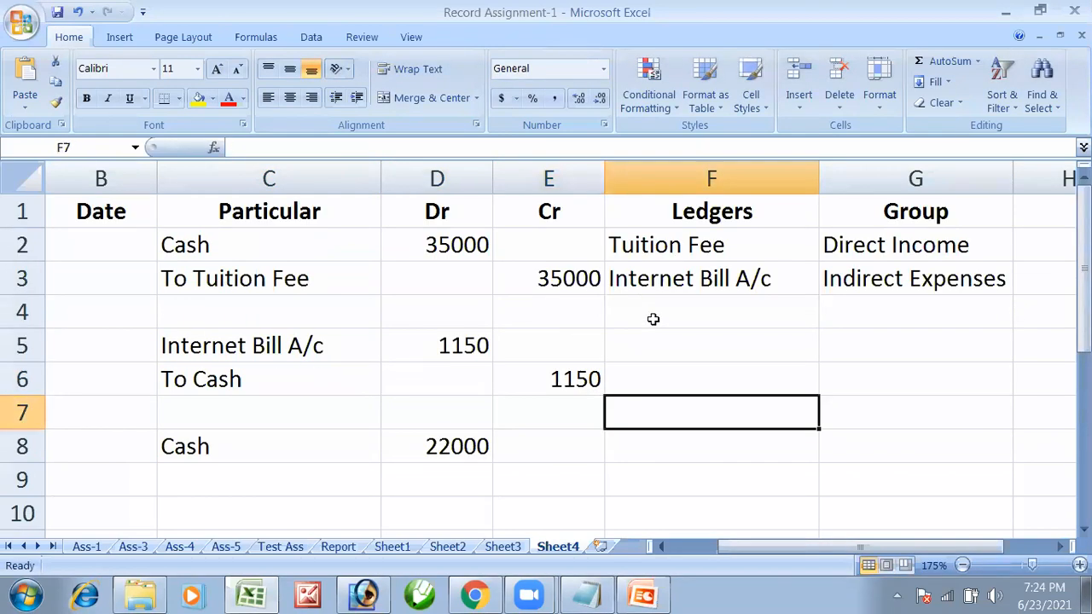
left_click(759, 313)
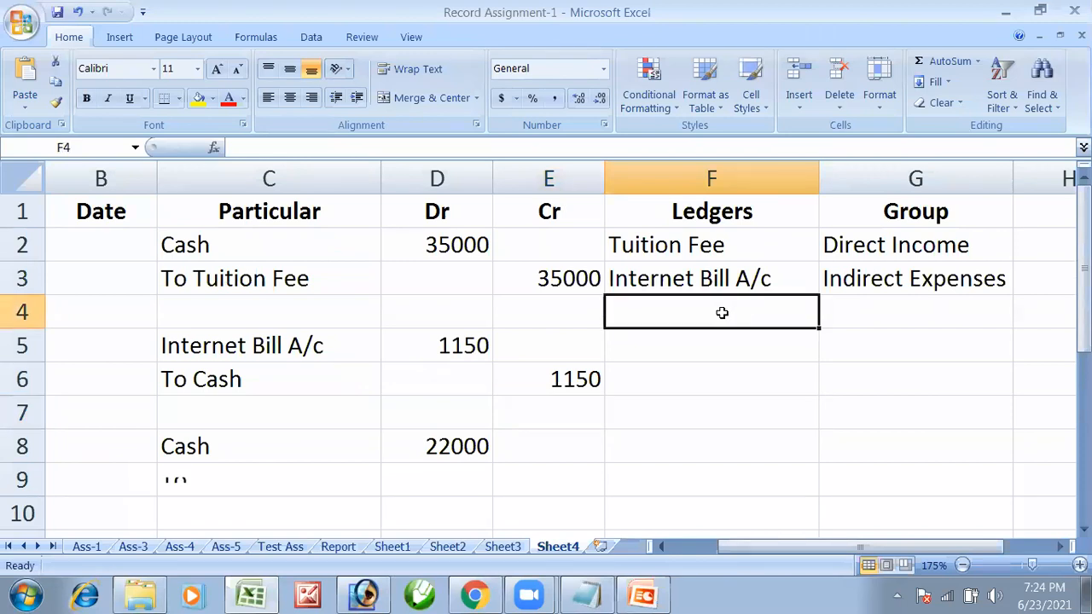
type("Cond")
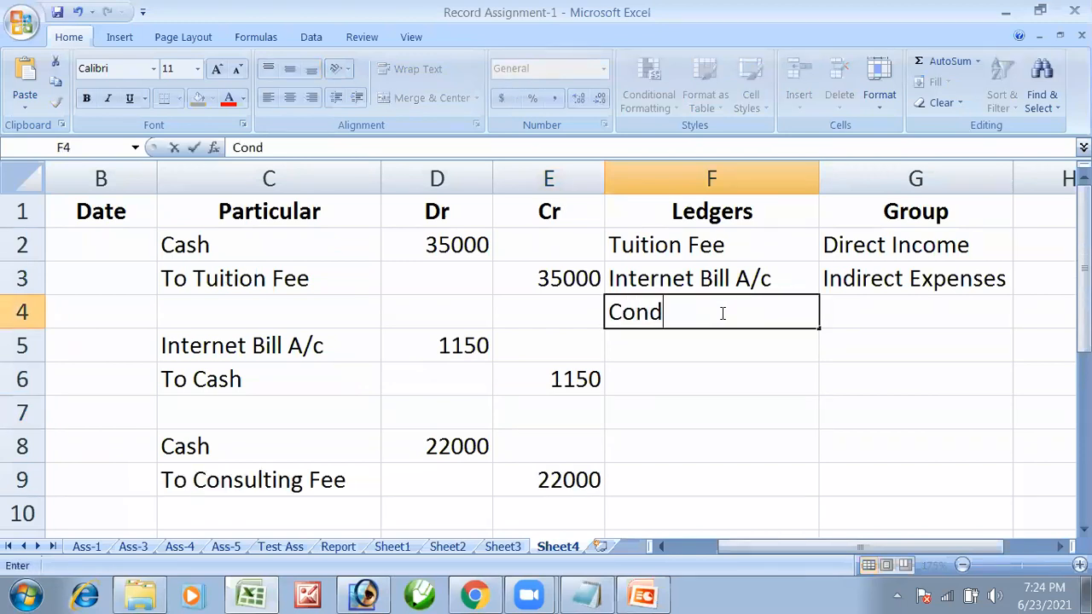
key("BackSpace")
type("sult")
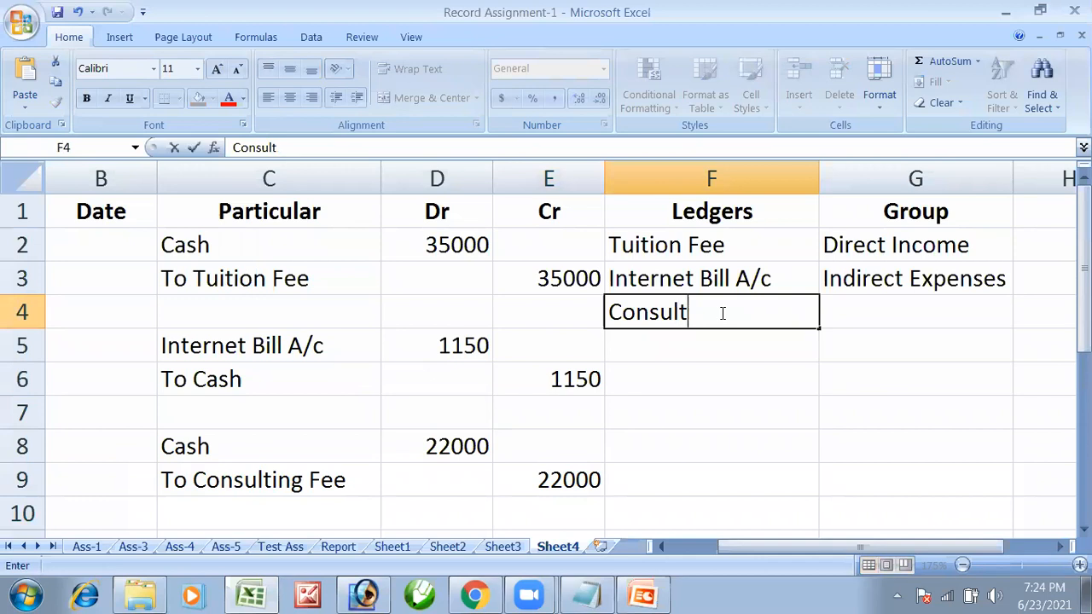
type("ing Fee")
key("Tab")
type("Direct Inco")
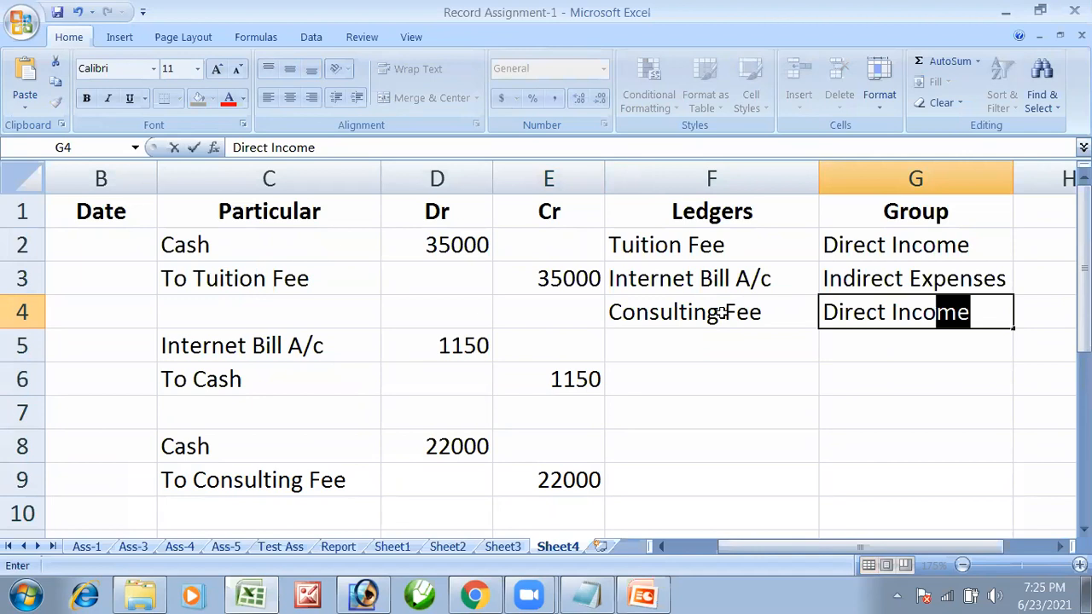
key("Return")
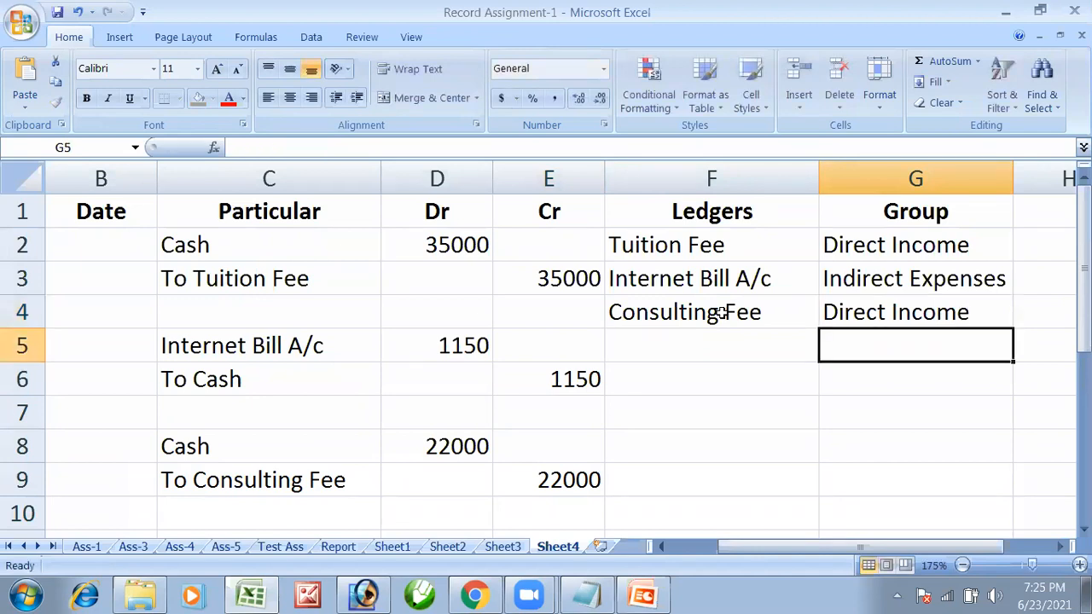
Review the Tuition Fee and Consulting Fee ledgers together with the group assigned to each.
left_click(706, 256)
left_click(884, 253)
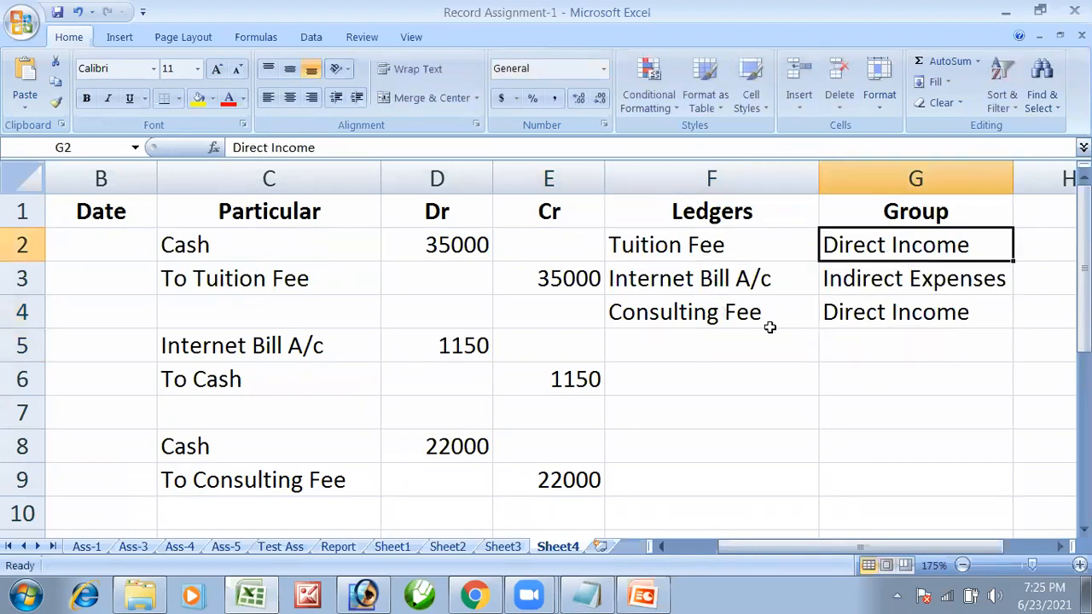
left_click(730, 321)
left_click(852, 320)
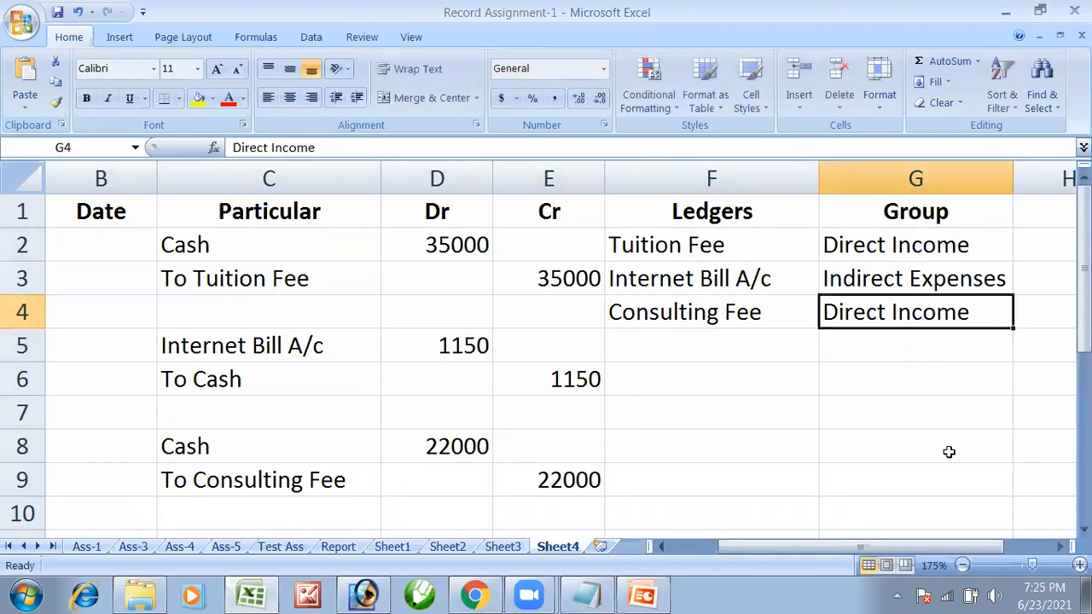
key("alt+Tab")
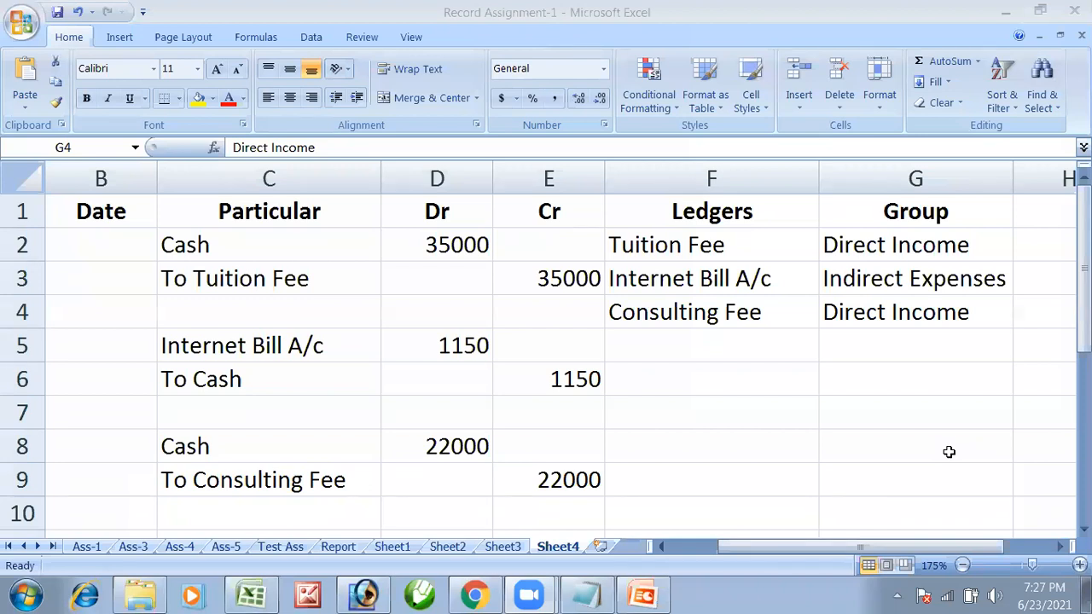
left_click(870, 244)
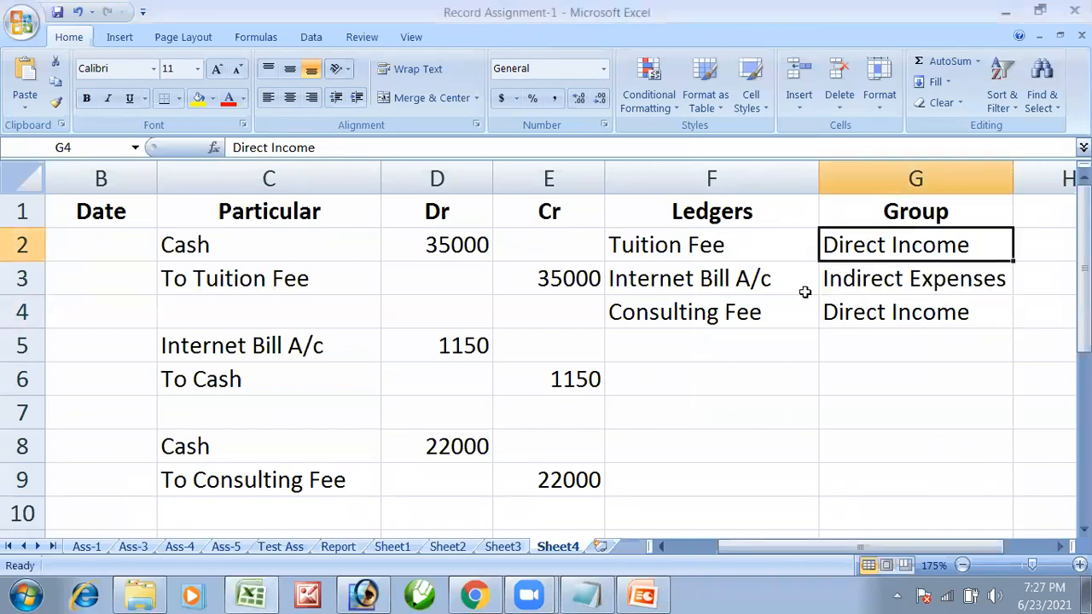
left_click(708, 316)
left_click(894, 334)
left_click(722, 241)
left_click(827, 245)
left_click(842, 321)
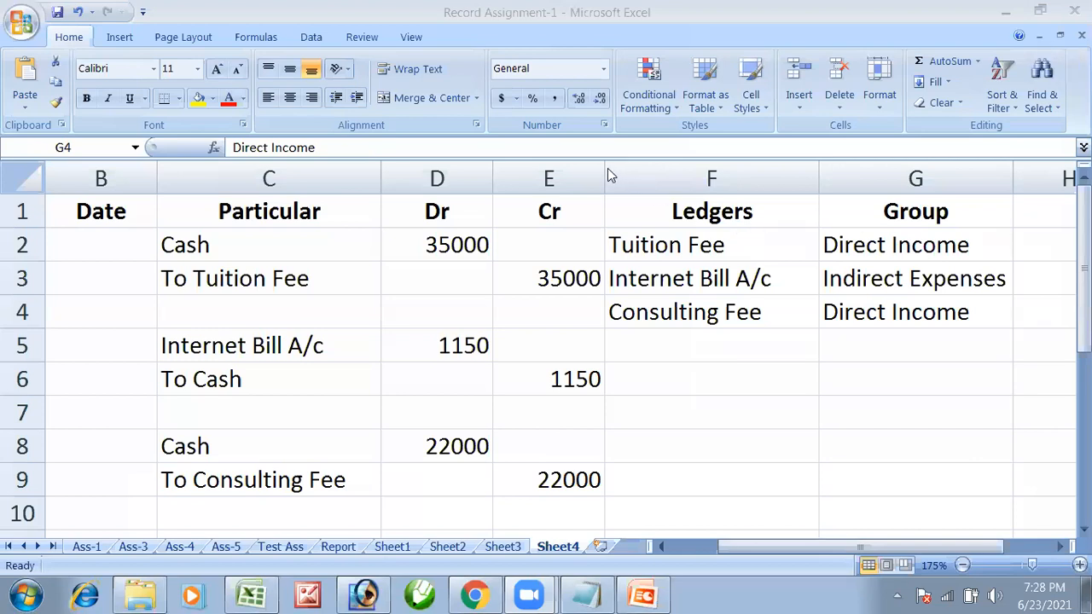
Widen the Cr column E to give more space beside the Ledgers column.
left_click_drag(605, 169, 667, 204)
left_click(747, 355)
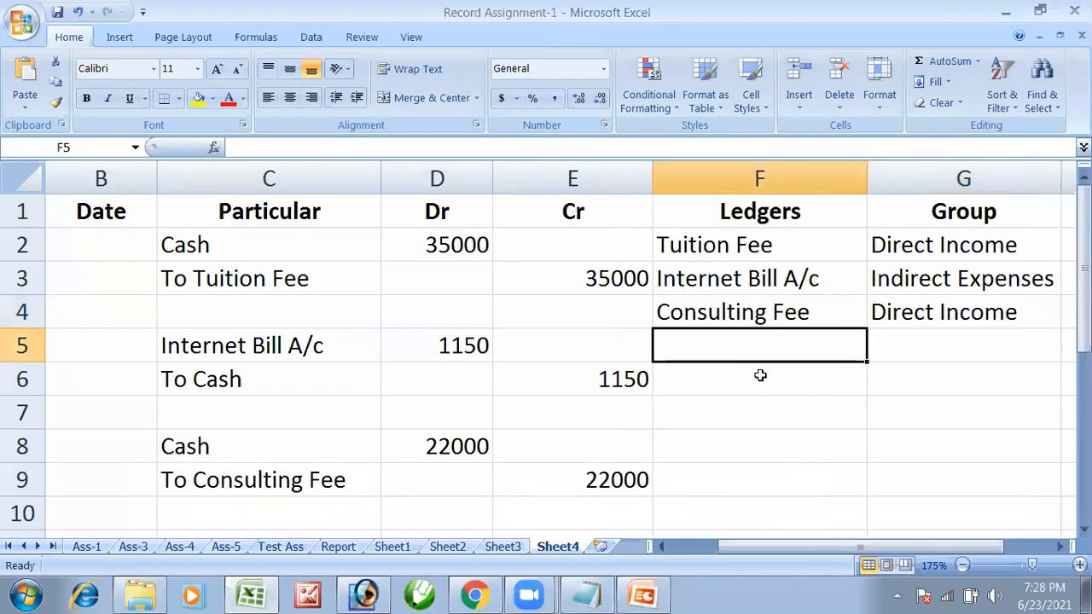
left_click(744, 288)
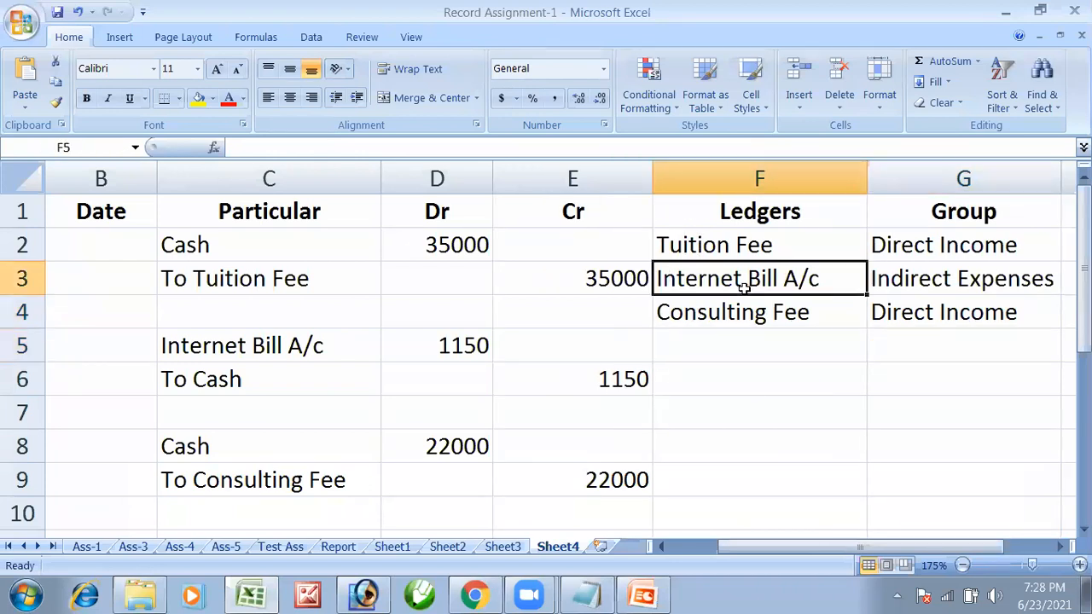
key("Up")
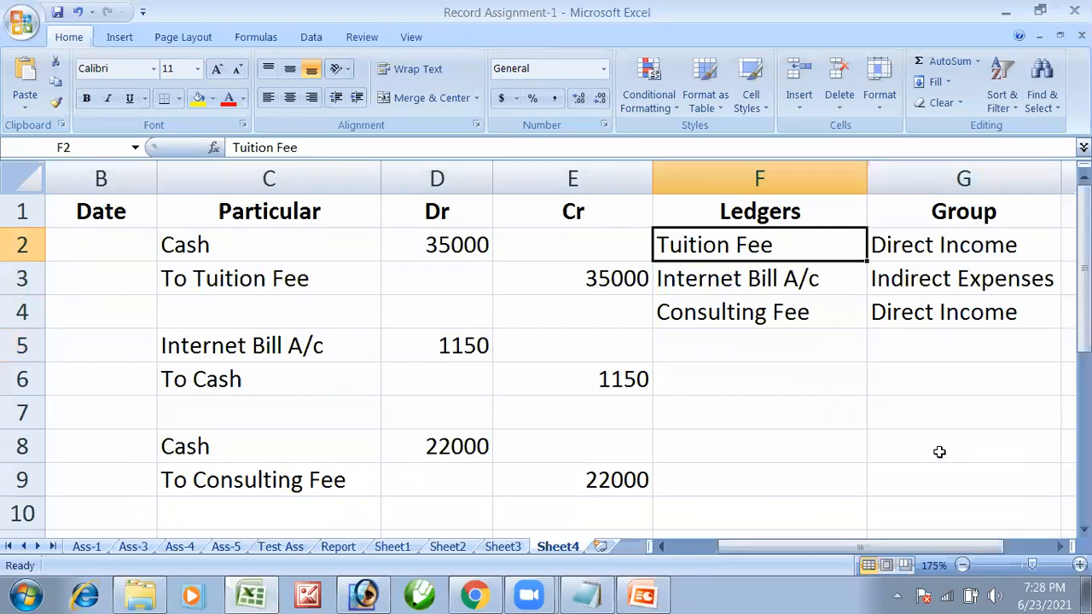
key("alt+Tab")
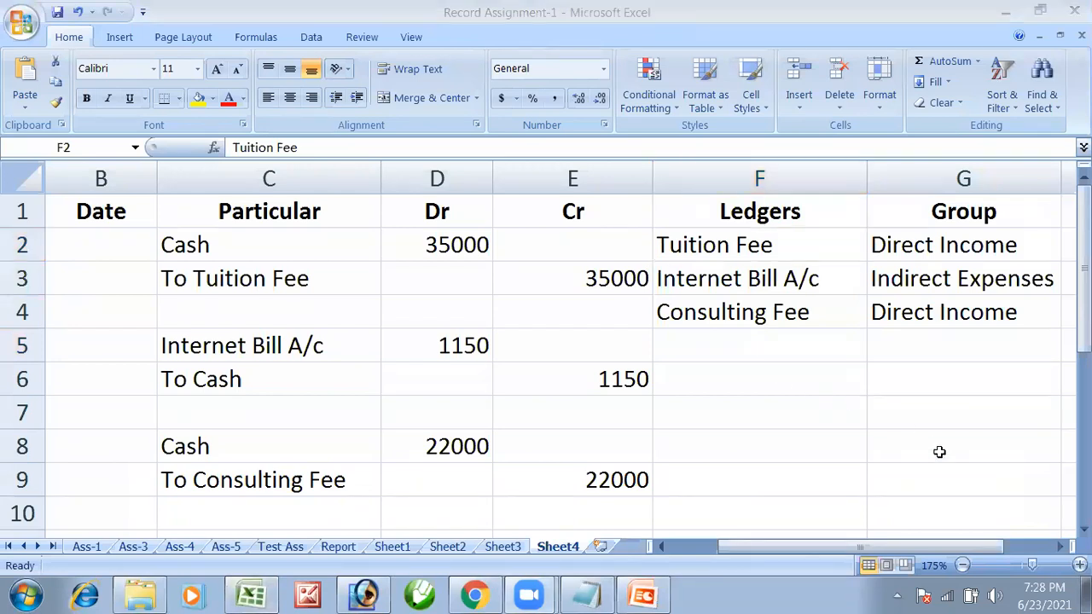
key("alt+Tab")
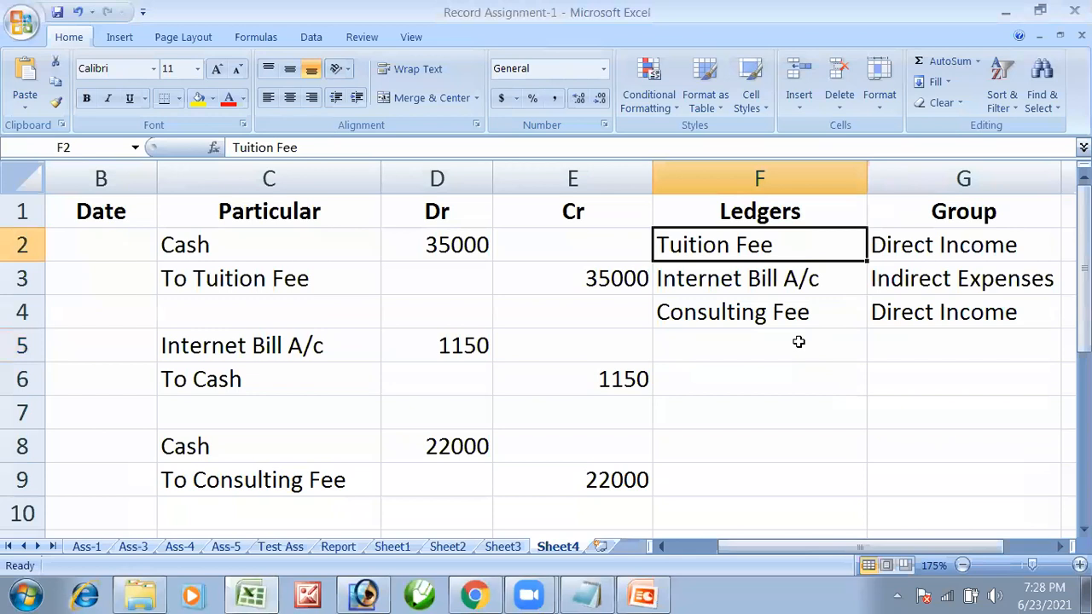
left_click(798, 341)
Check the fourth transaction in PowerPoint, return to Excel and enter Bank A/c in C11 and To Cash in C12.
key("alt+Tab")
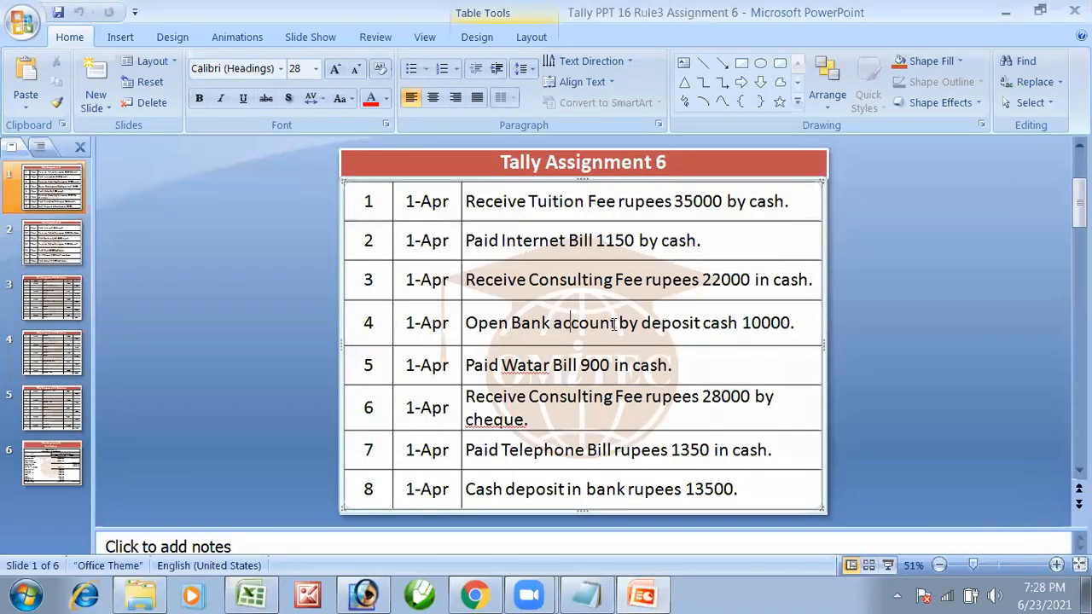
left_click(703, 331)
key("alt+Tab")
scroll(553, 357, "down", 2)
left_click(553, 358)
left_click(317, 342)
type("Bank A/c")
key("Return")
type("To Cash")
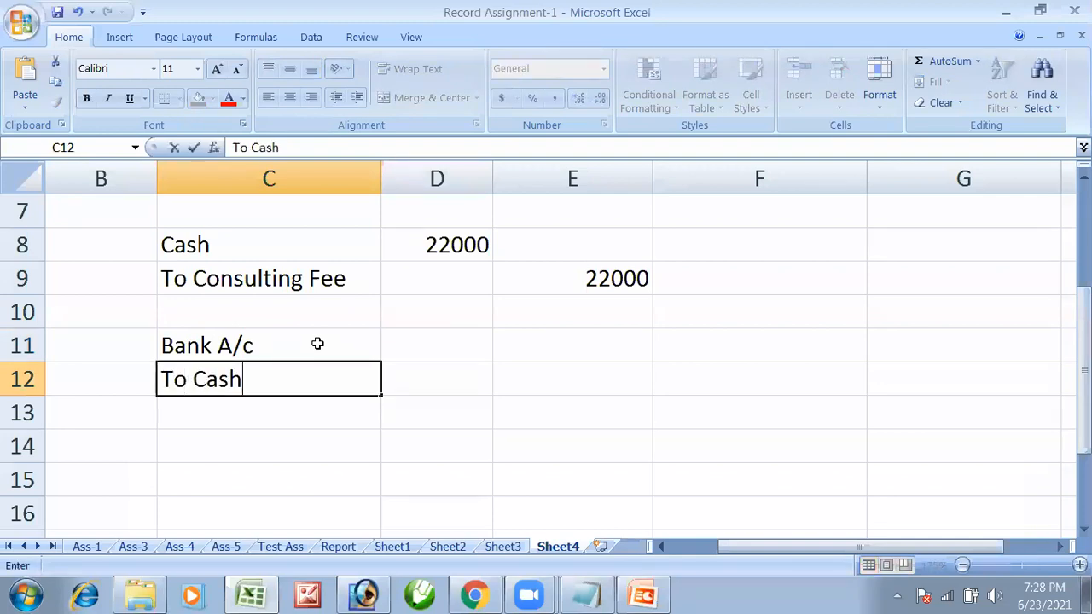
key("Return")
List the ledger Bank A/c in F5 with its group Bank Account in G5.
key("Up")
key("Up")
key("Right")
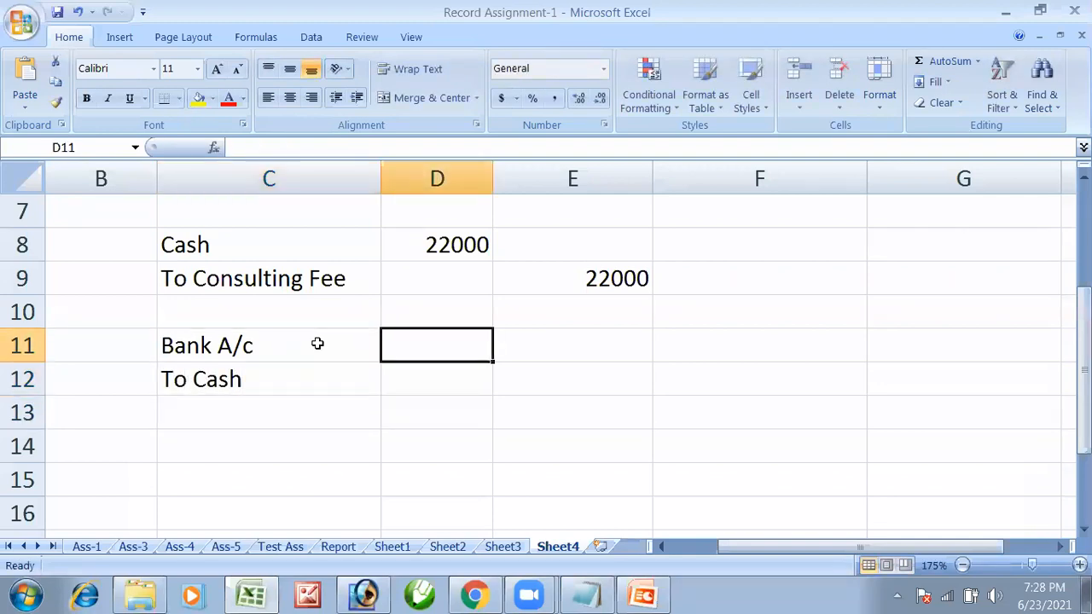
key("Up")
key("Up")
key("Up")
key("Up")
key("Up")
key("Up")
key("Up")
key("Up")
key("Up")
key("Down")
key("Down")
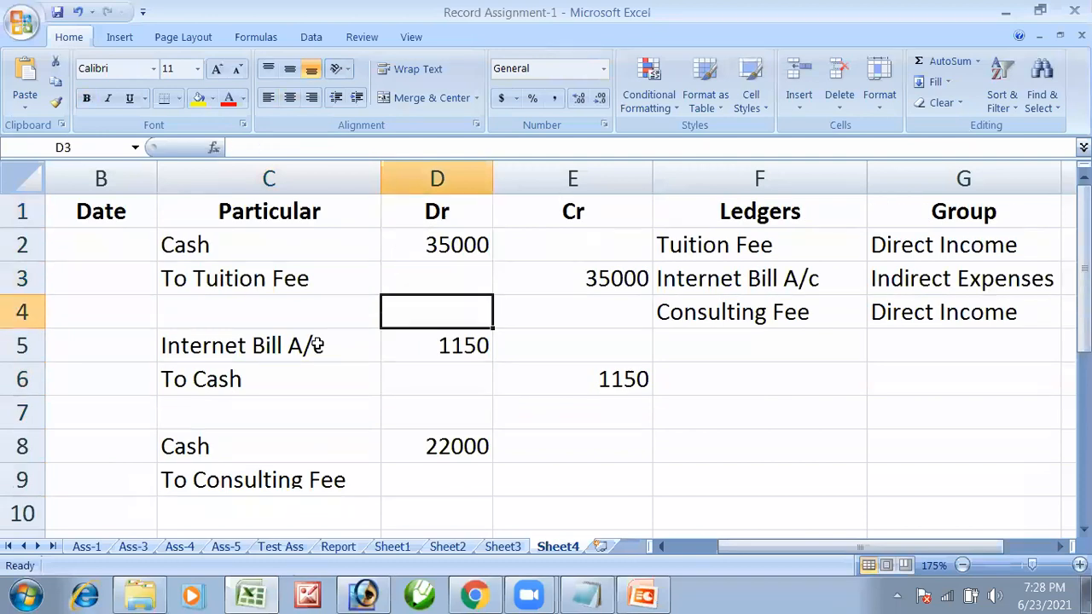
key("Down")
key("Right")
key("Right")
type("Bank A/c")
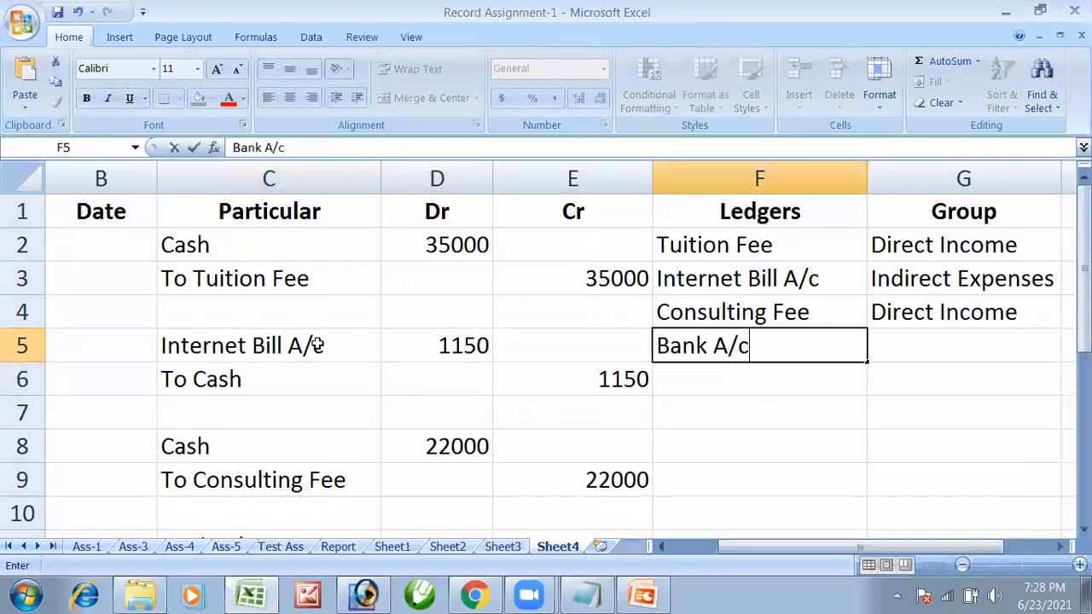
key("Tab")
type("bANK")
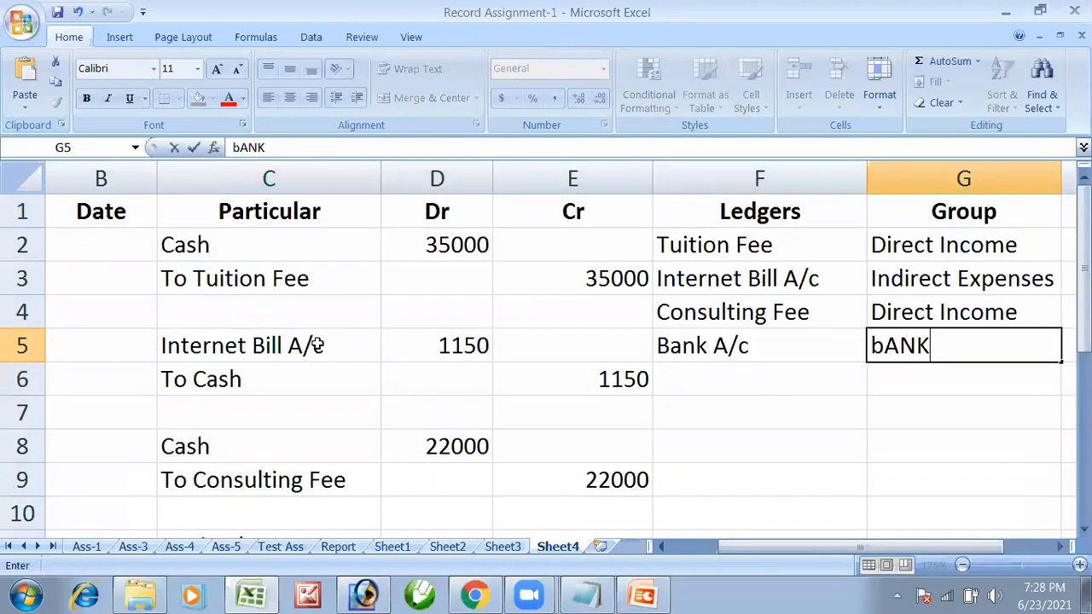
type(" Account")
key("Return")
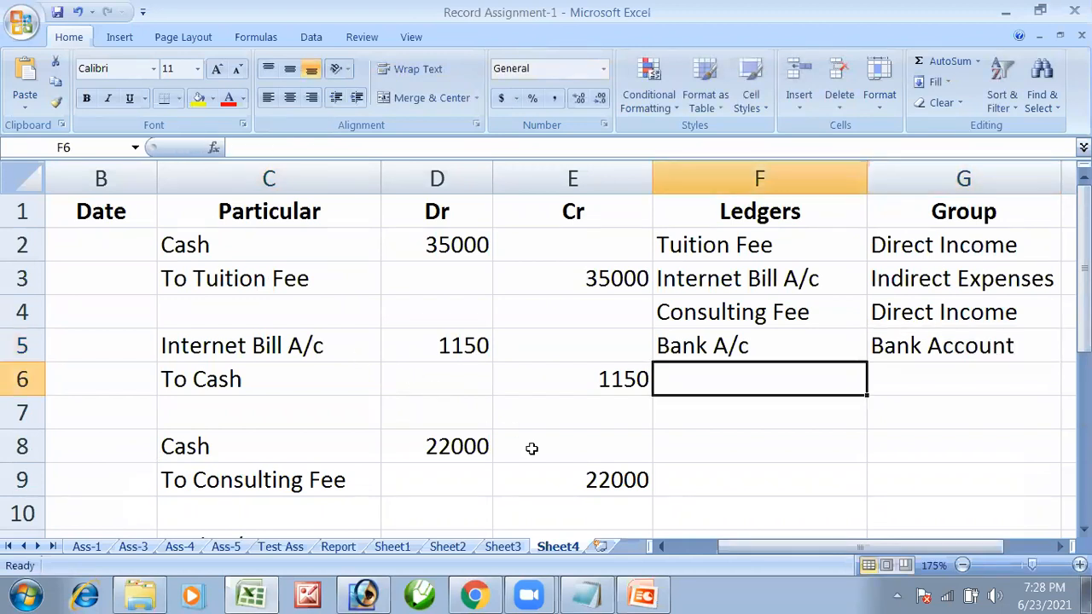
key("alt+Tab")
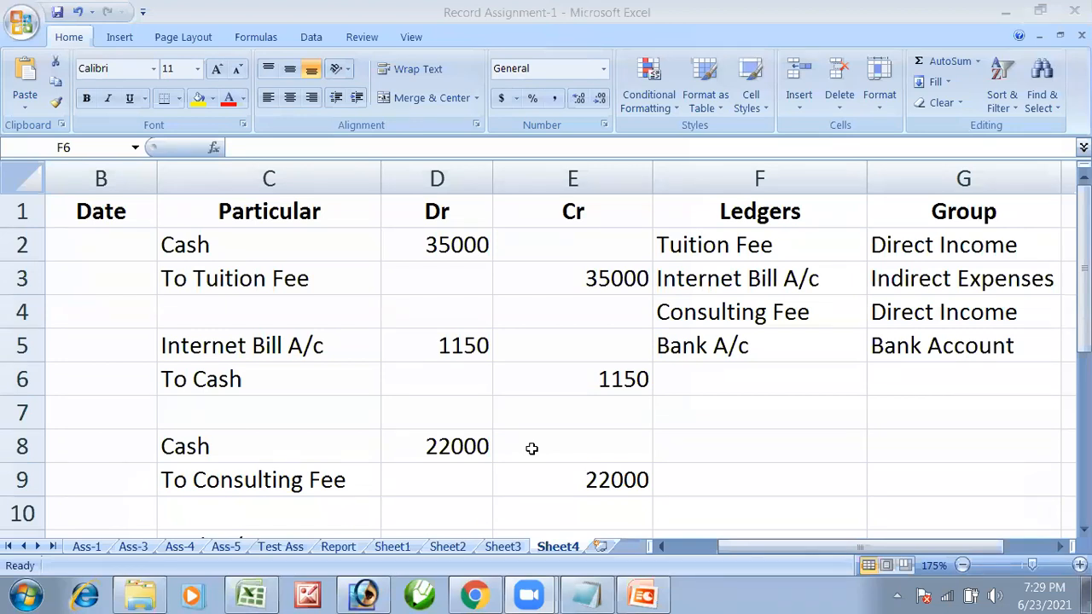
Check the fifth transaction in PowerPoint, return to Excel and list the ledger Water Bill A/c in F6.
left_click(739, 386)
key("alt+Tab")
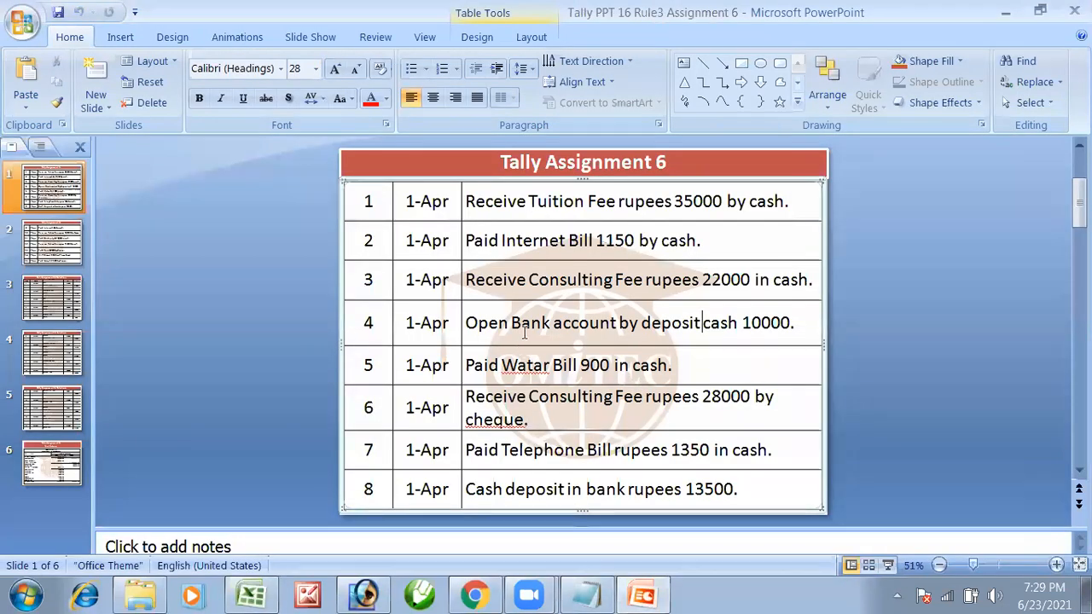
key("alt+Tab")
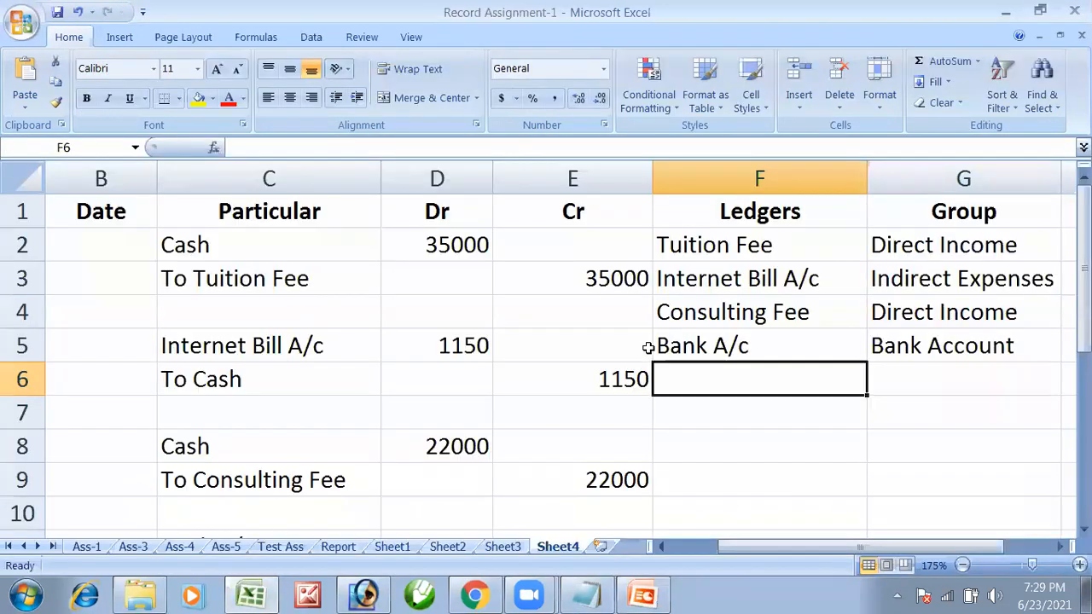
type("Water ")
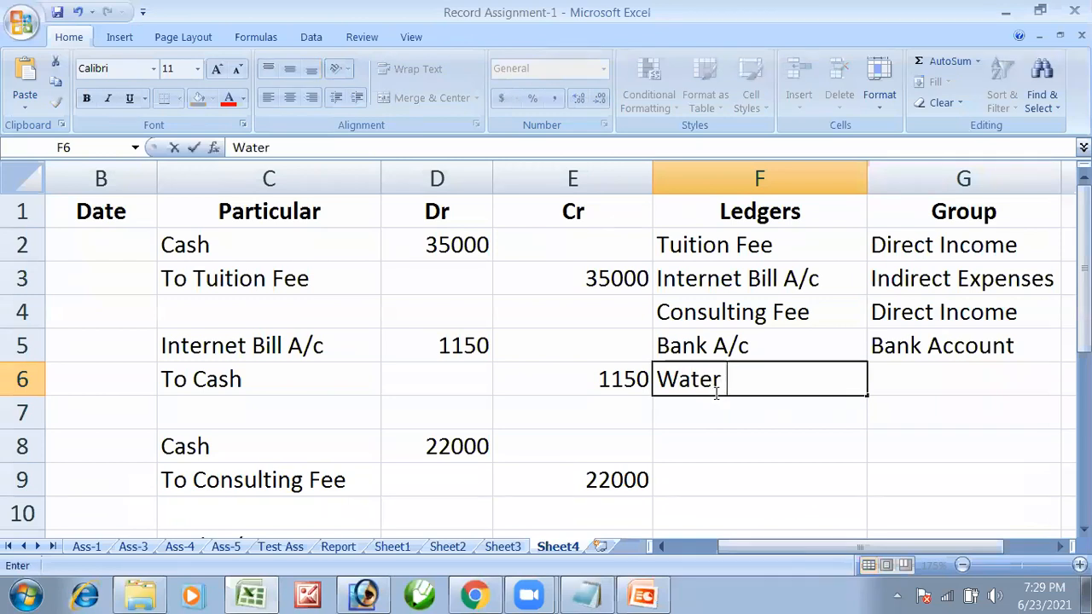
type("Bill A/c")
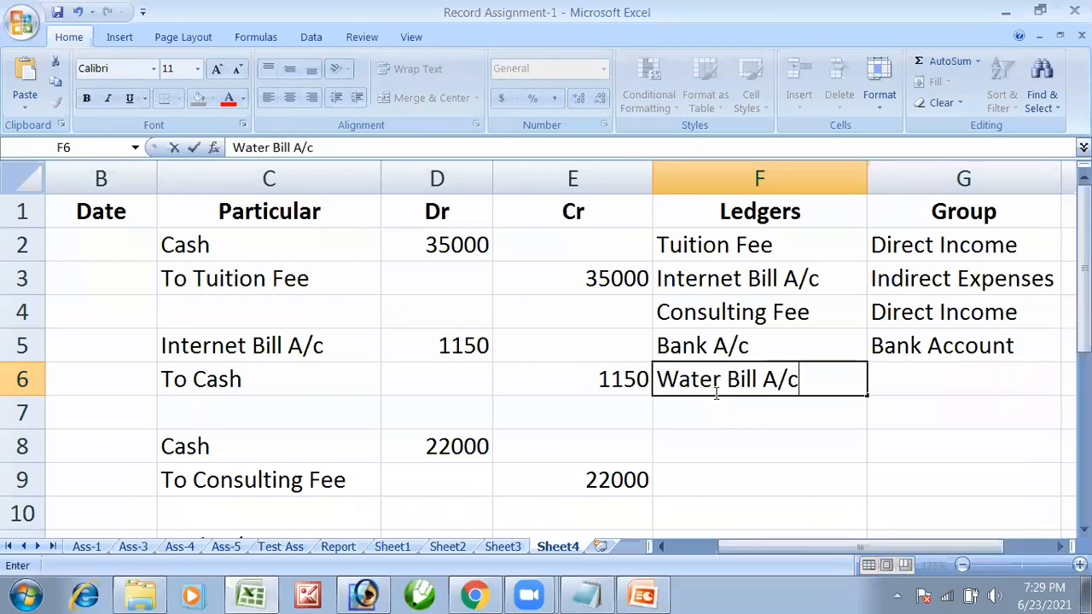
key("Return")
Check the remaining bill transactions in PowerPoint, return to Excel and list the ledger Telephone Bill A/c in F7.
key("alt+Tab")
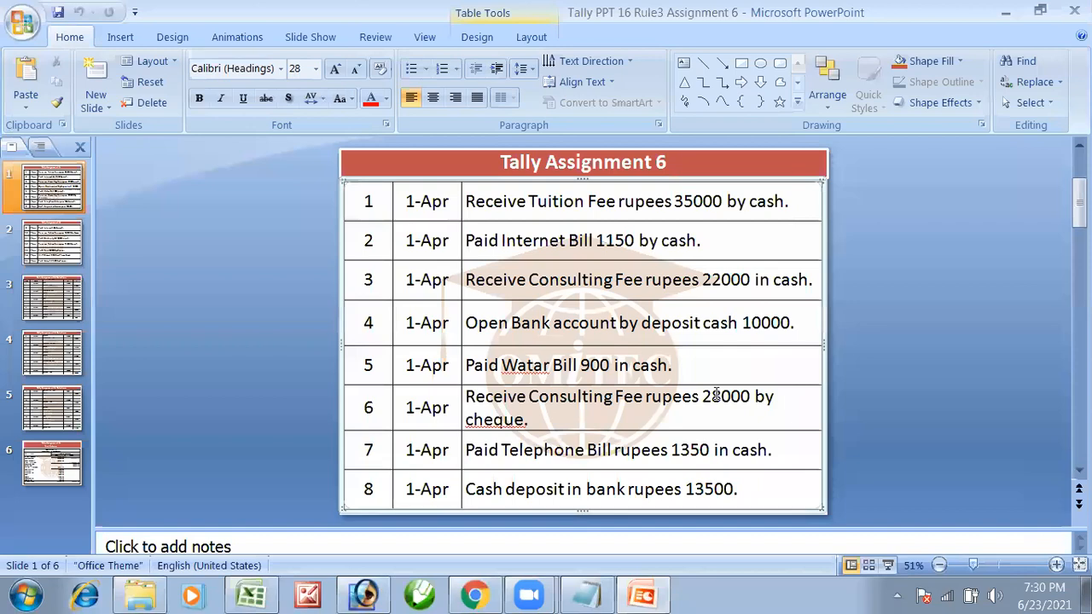
key("alt+Tab")
key("alt+Tab")
key("alt+Tab")
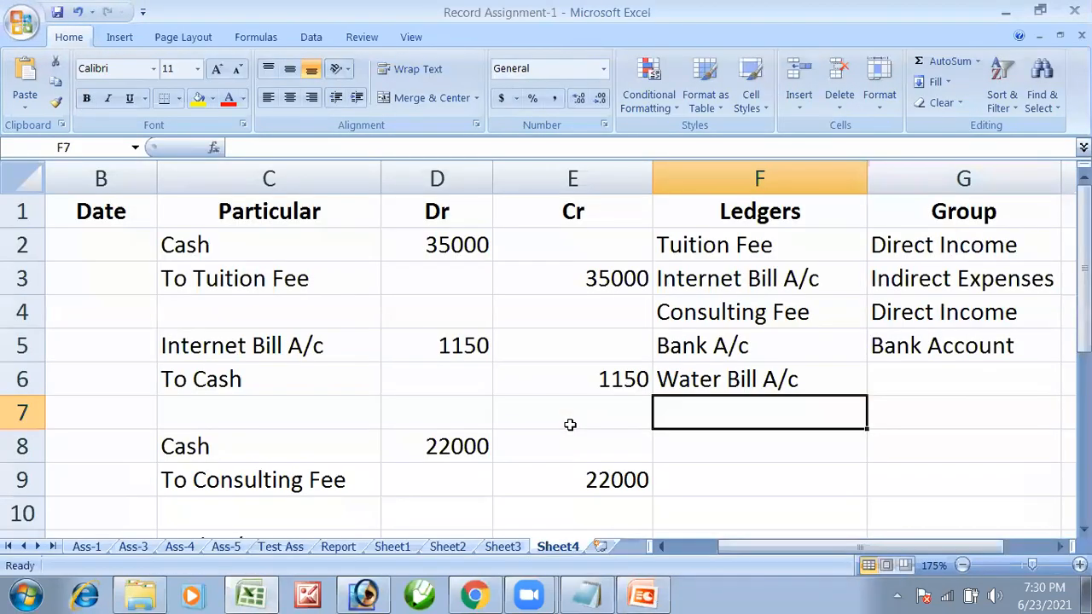
type("Telephone Bill A/c")
key("Return")
key("alt+Tab")
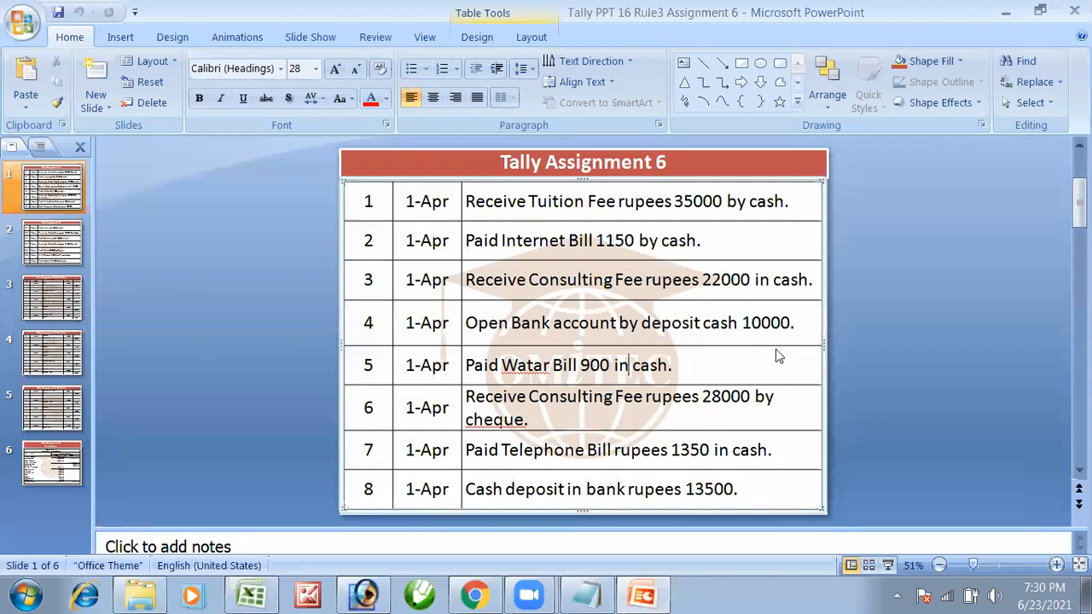
key("alt+Tab")
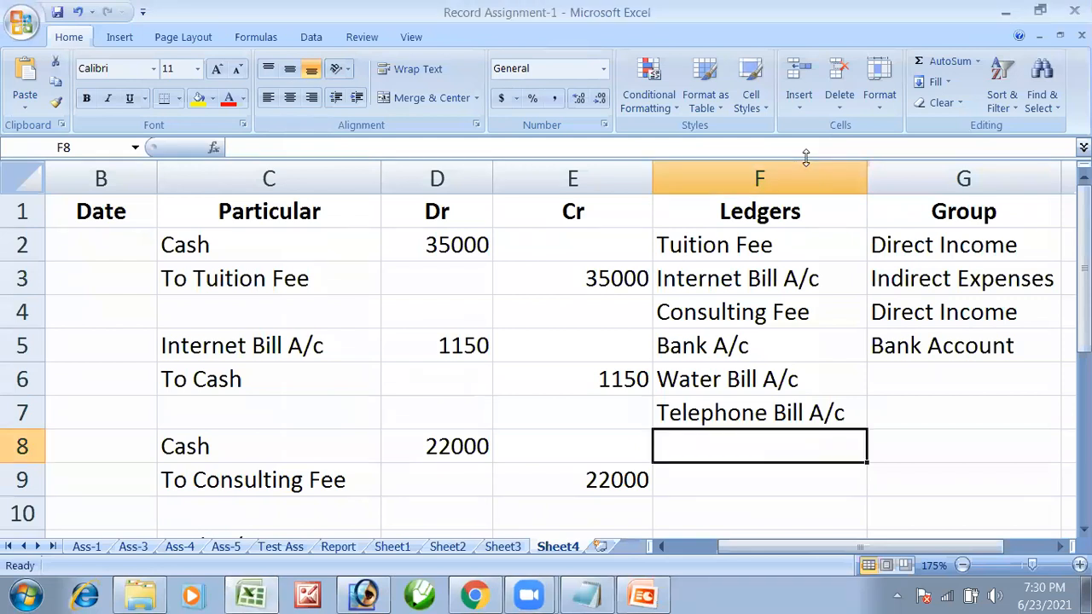
key("alt+Tab")
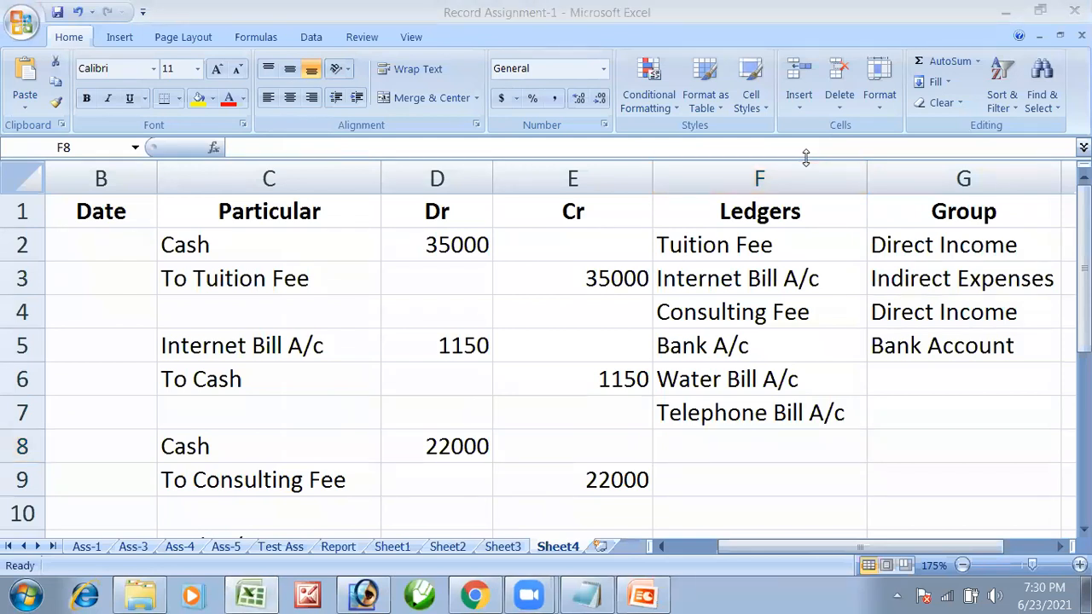
key("alt+Tab")
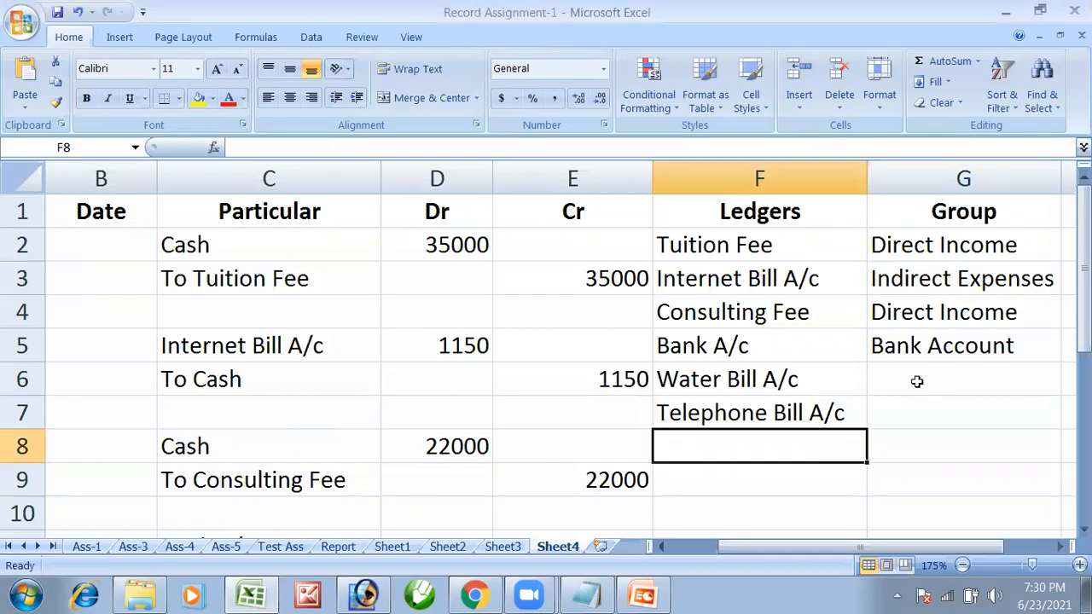
Assign the group Indirect Expenses to the water and telephone bill ledgers in G6 and G7.
left_click(917, 381)
type("Indirect ")
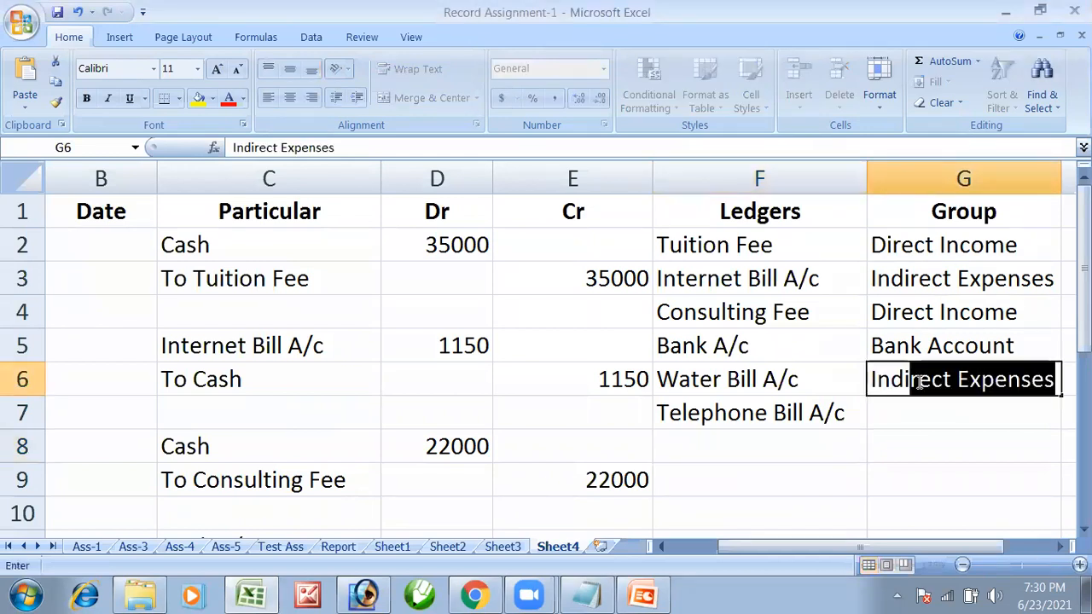
type("eXPESNE")
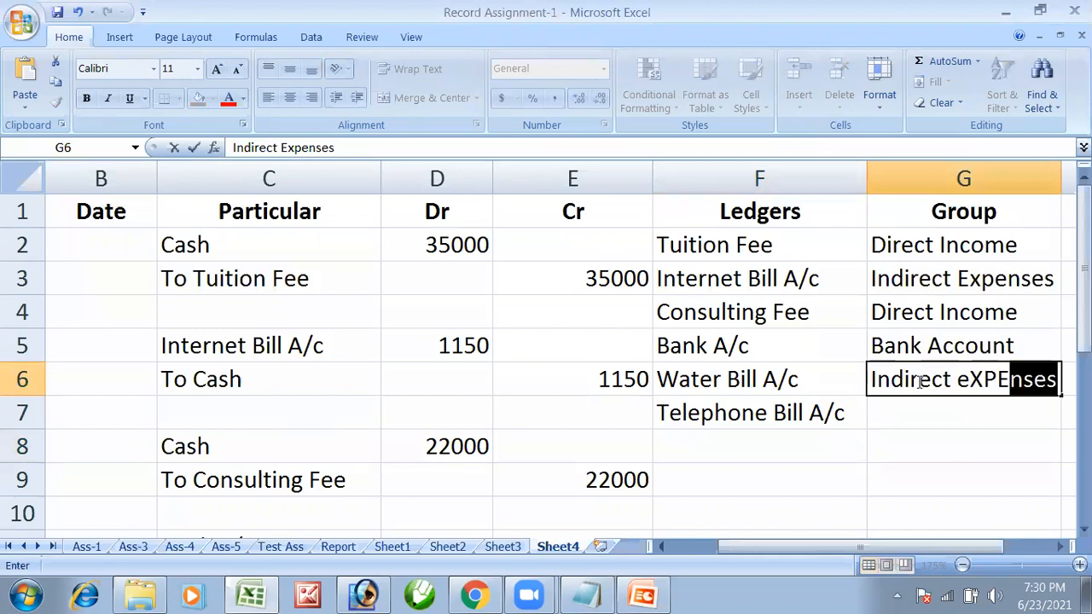
key("BackSpace")
key("BackSpace")
key("BackSpace")
key("BackSpace")
key("BackSpace")
key("BackSpace")
key("BackSpace")
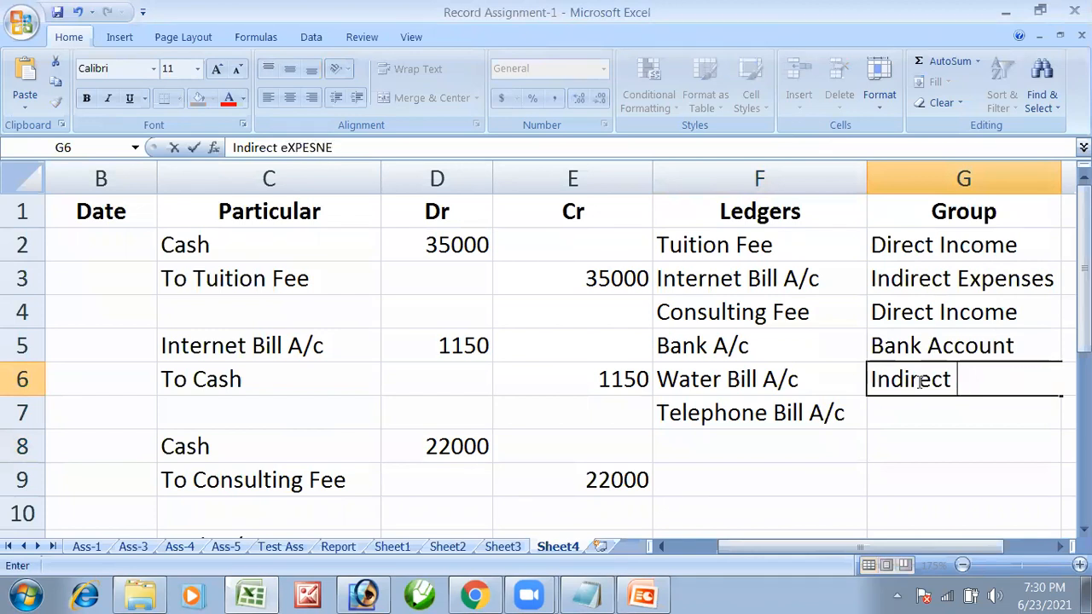
type("Expes")
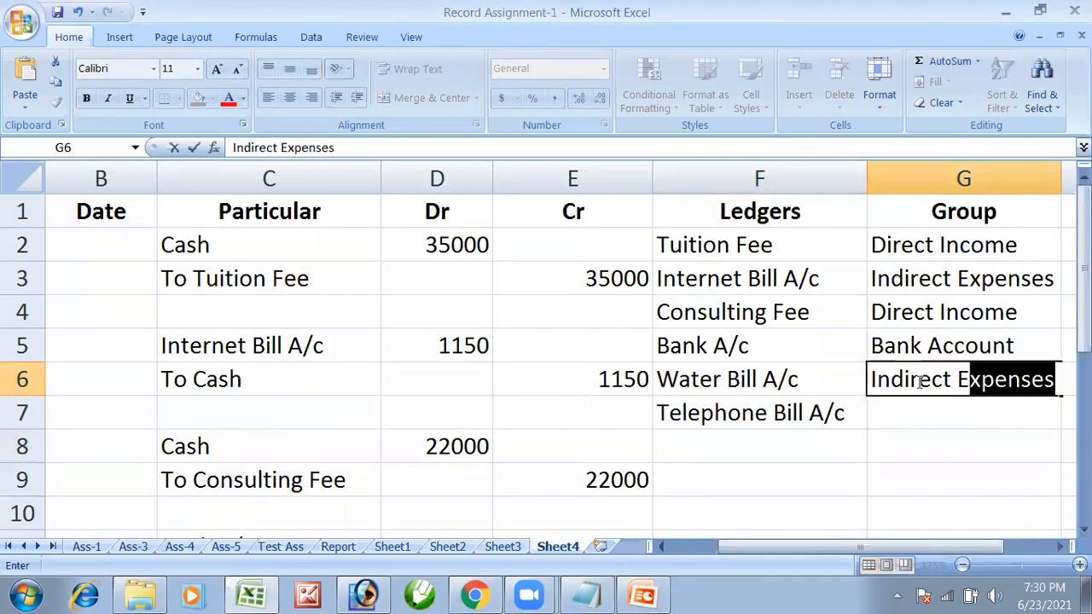
type("n")
key("BackSpace")
key("BackSpace")
type("nses")
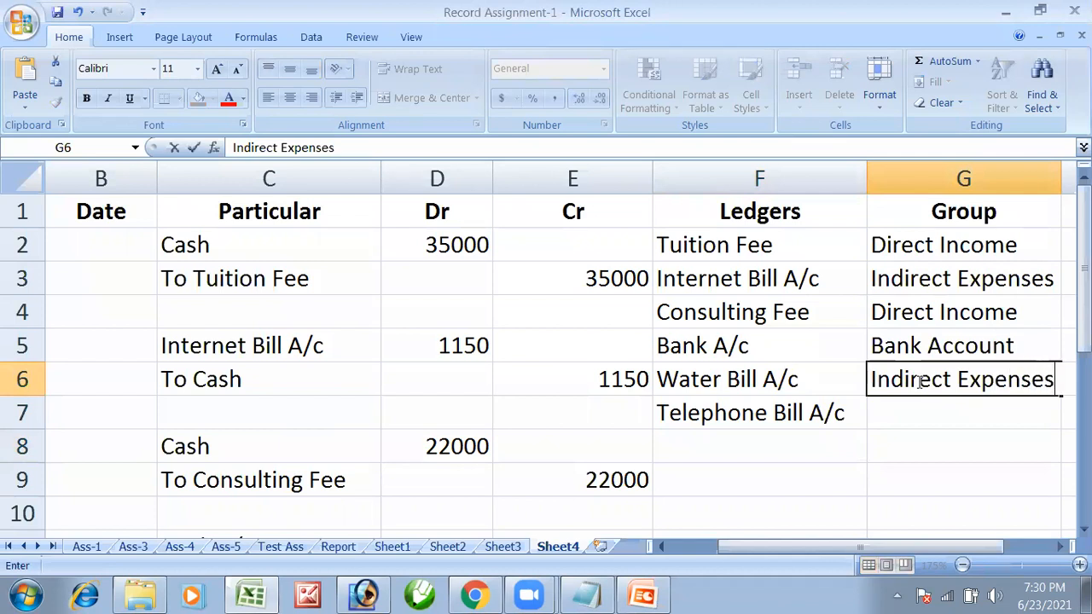
key("Return")
type("Indirect Expenses")
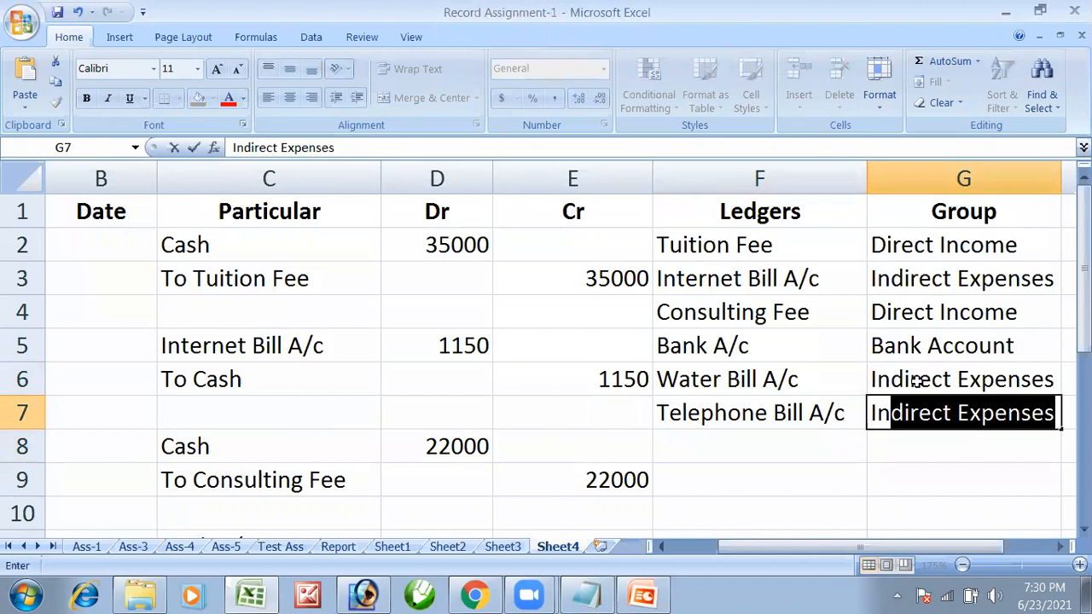
key("Return")
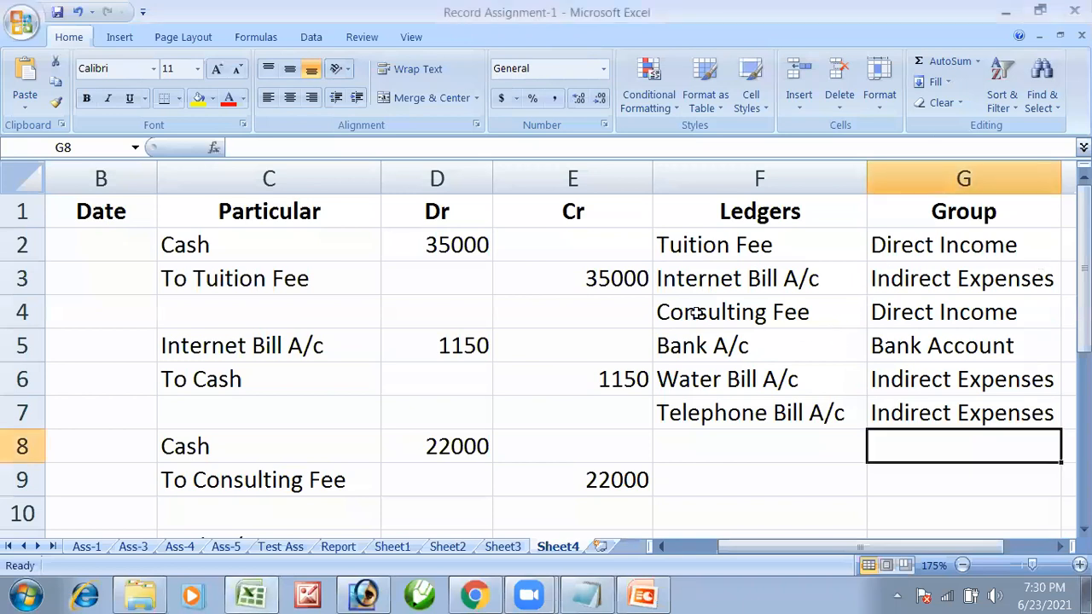
Switch to PowerPoint, show slide 2 and highlight the words Paid Interest in transaction 9.
left_click(713, 422)
left_click(713, 443)
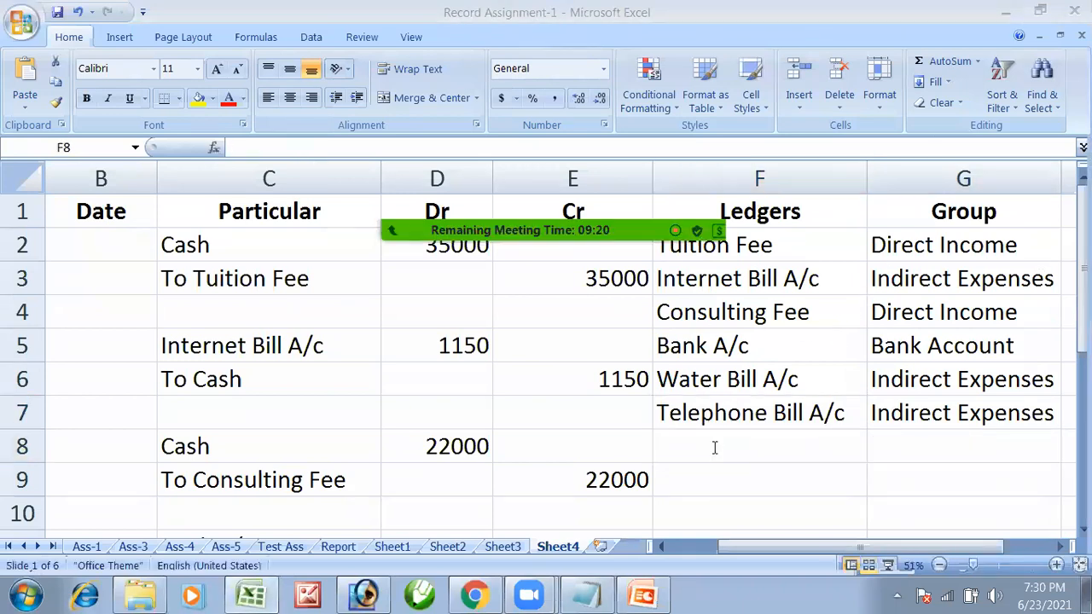
key("alt+Tab")
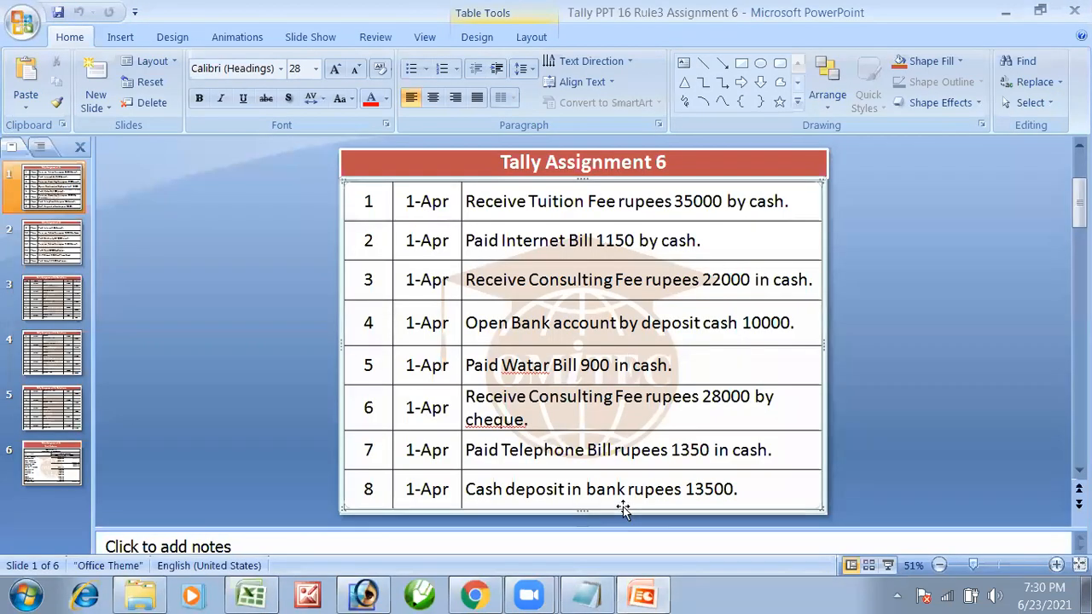
left_click(51, 244)
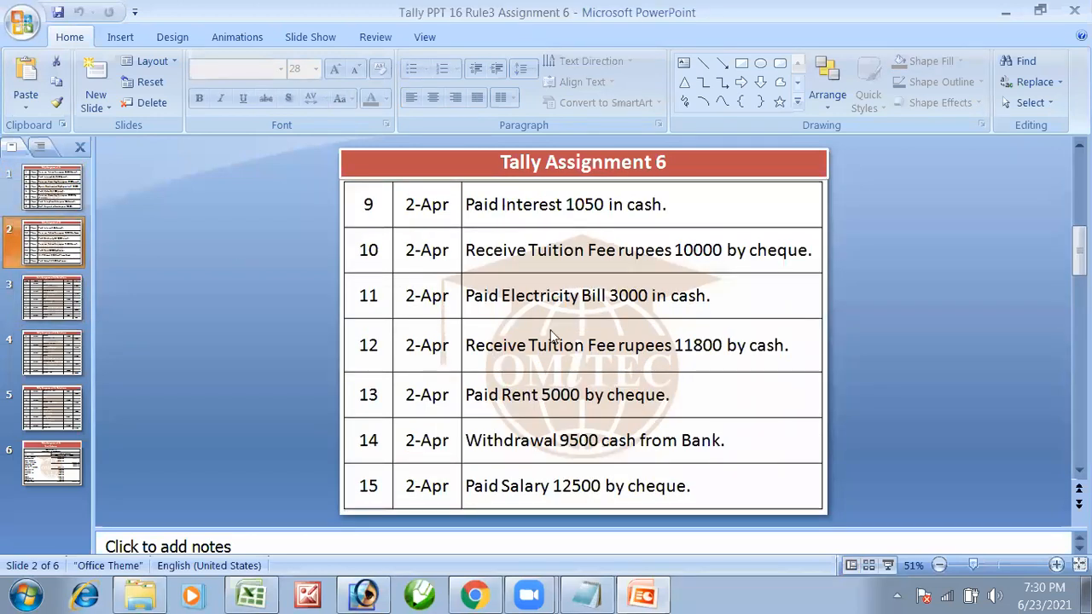
left_click(562, 205)
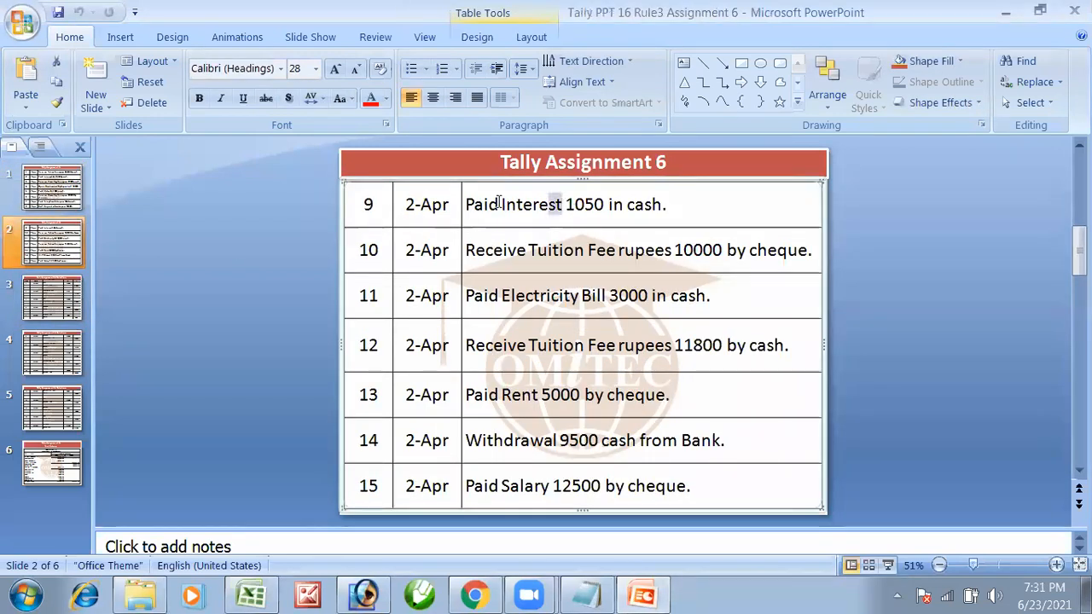
left_click_drag(465, 205, 539, 205)
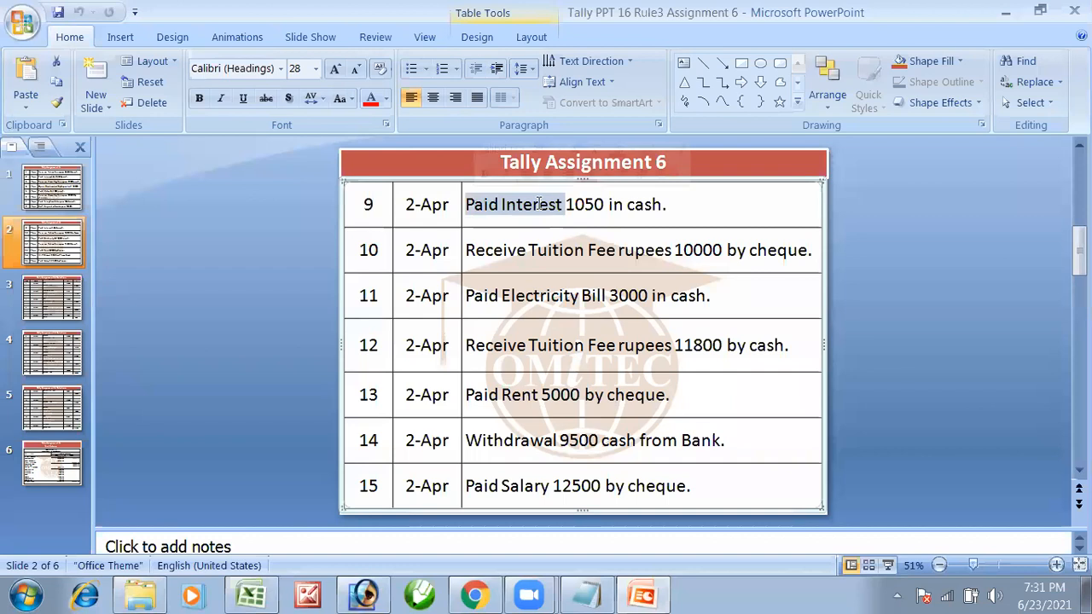
Return to Excel and enter the interest transaction as Interest Paid in C14 and To Cash in C15.
key("alt+Tab")
scroll(341, 452, "down", 2)
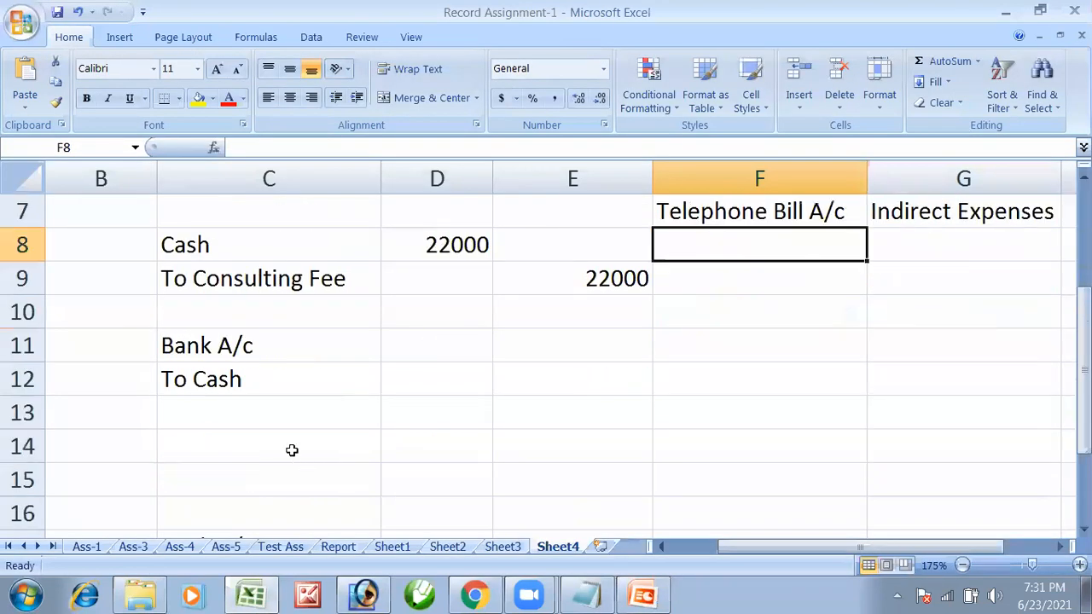
left_click(292, 450)
type("Intere")
type("dst")
key("BackSpace")
key("BackSpace")
key("BackSpace")
type("st Paid")
key("Return")
type("To C")
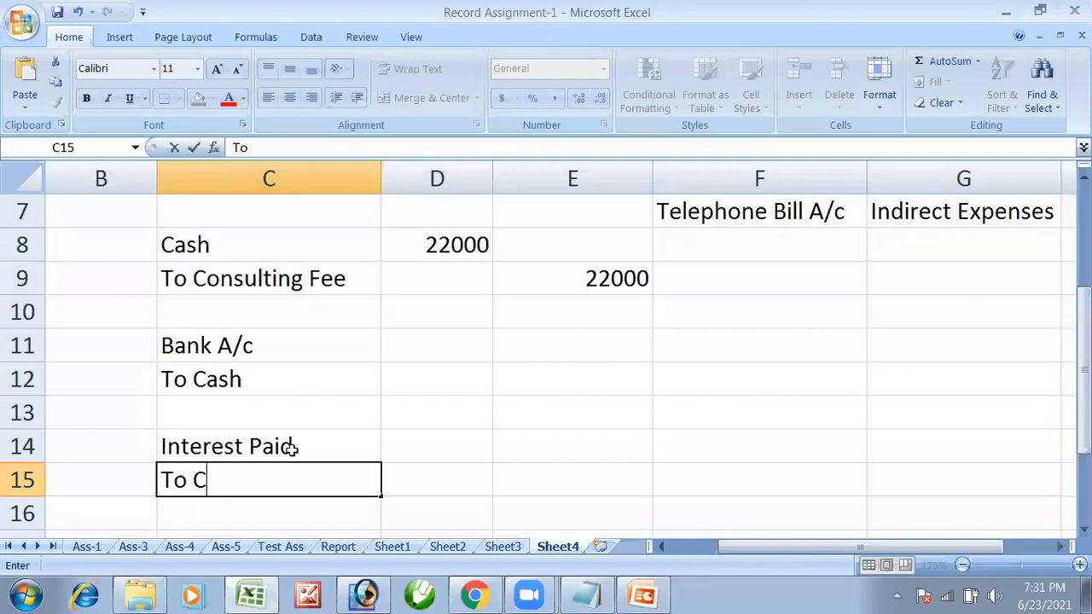
type("ash")
key("Return")
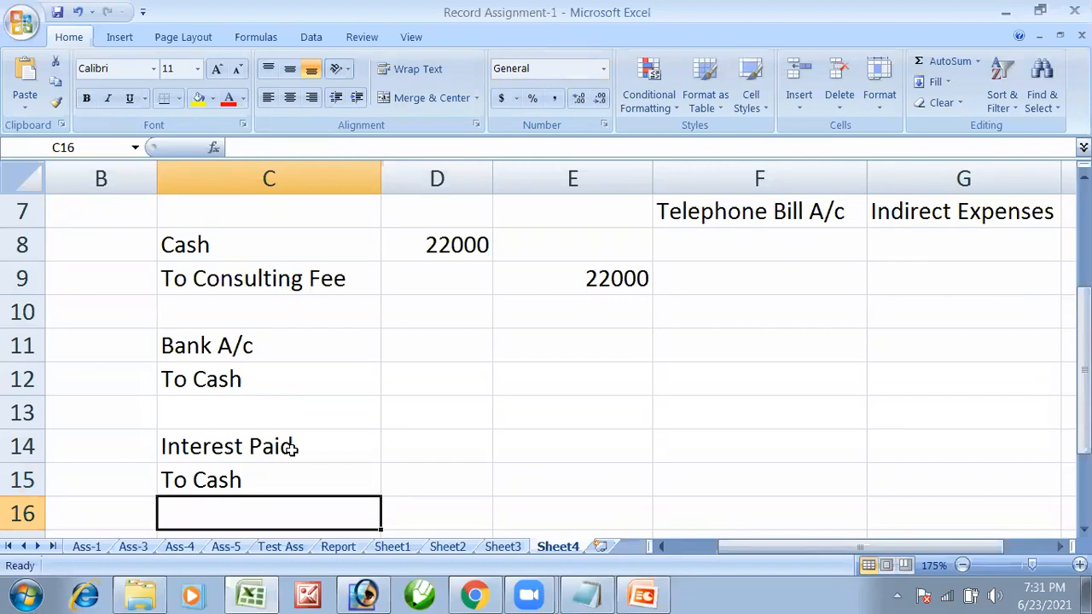
List the interest ledger in F8 as Interst Paid A/c, below the telephone bill ledger.
key("alt+Tab")
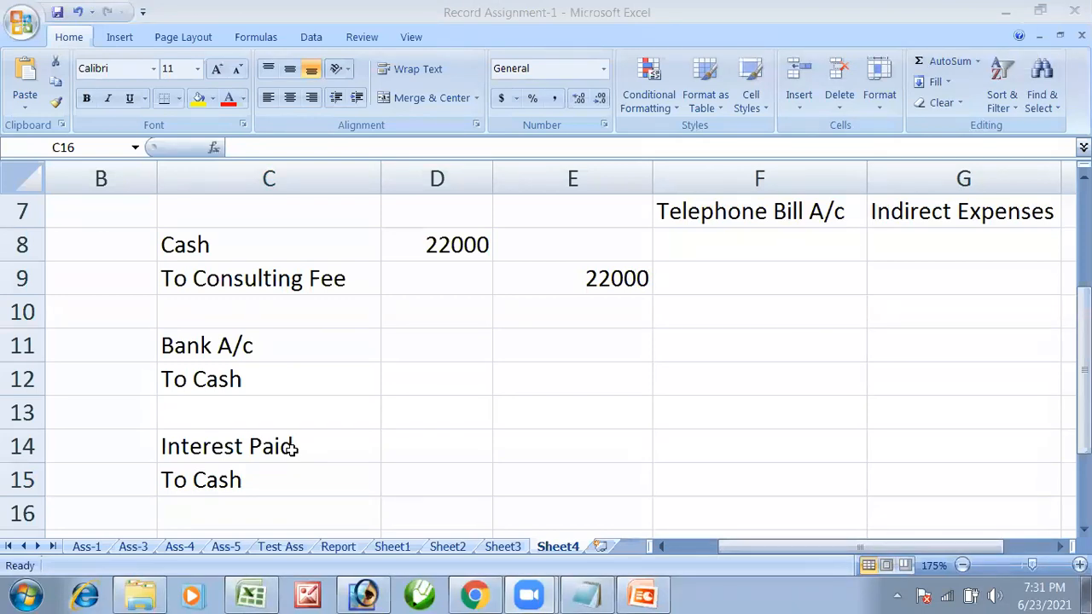
key("Up")
key("Up")
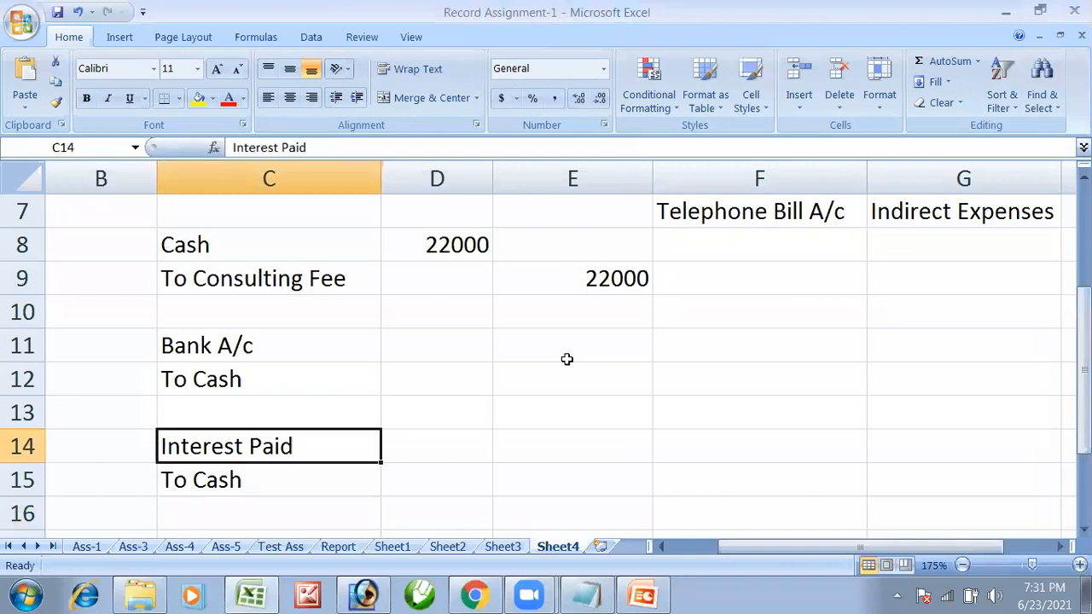
scroll(804, 335, "up", 2)
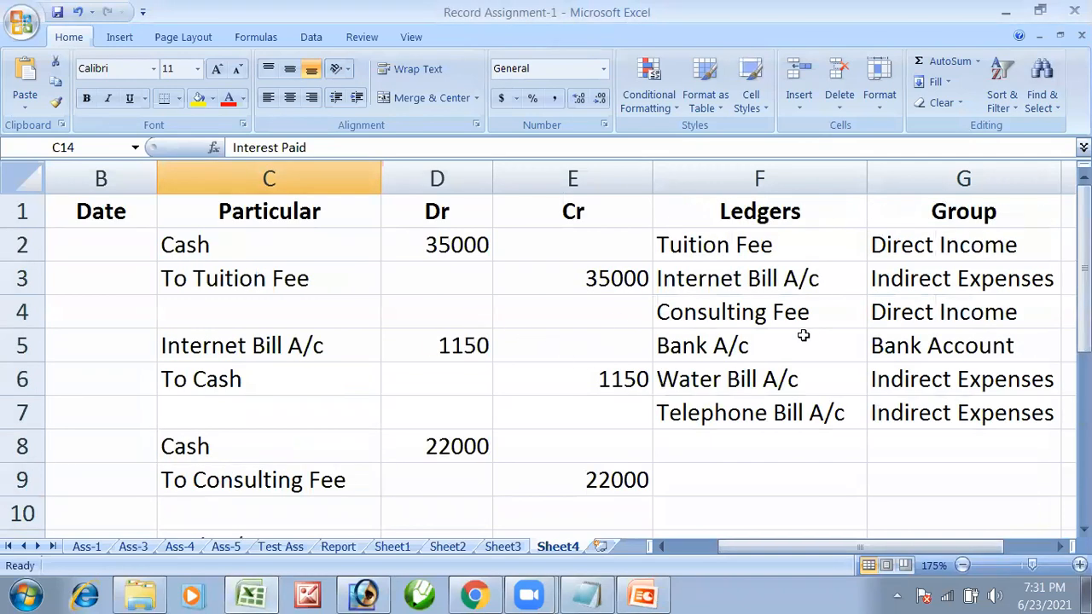
left_click(760, 456)
type("I")
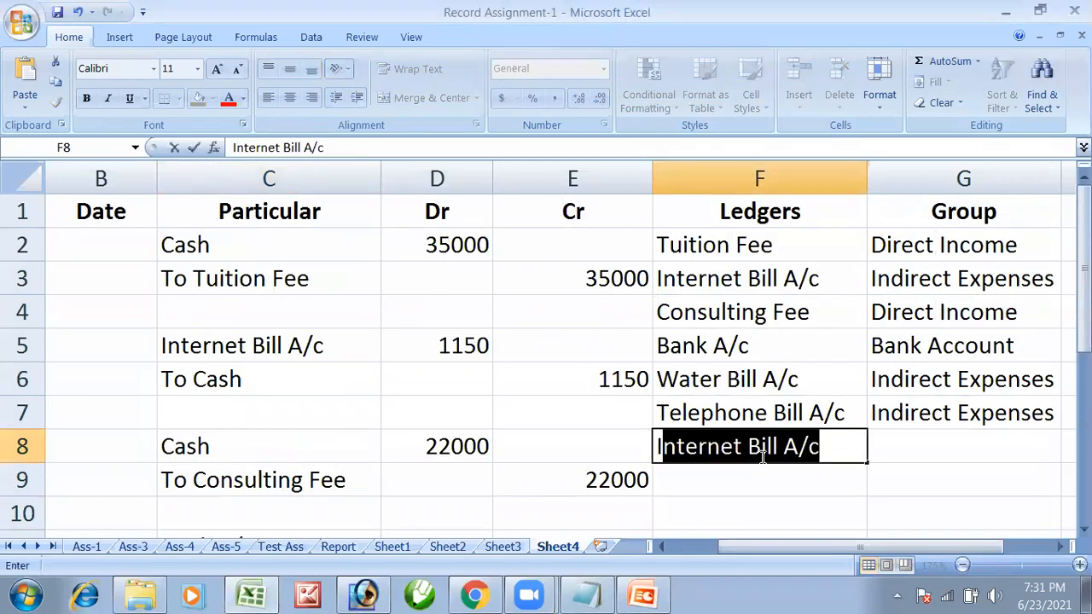
key("BackSpace")
key("BackSpace")
type("Interst Paid")
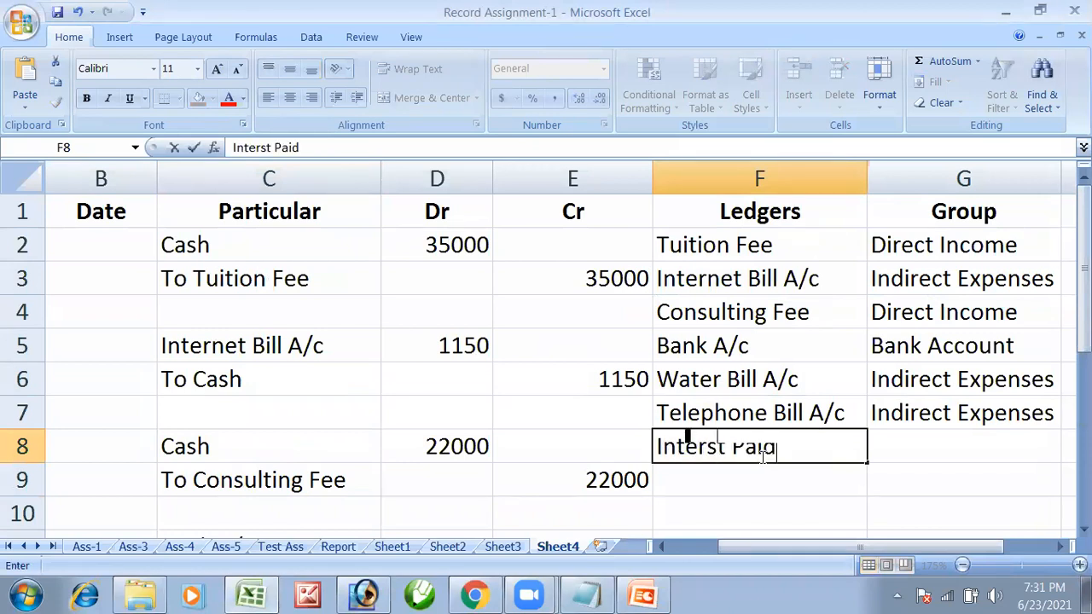
type(" A/c")
key("Return")
key("Up")
key("Right")
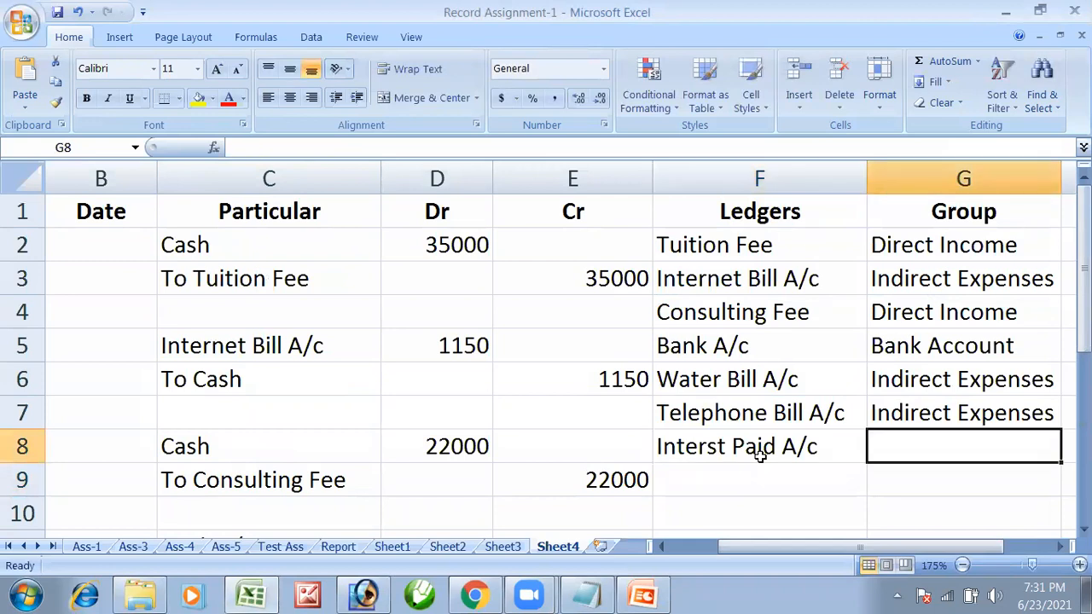
Assign the group Indirect Expenses to the interest ledger in G8.
type("Indirect EXPE")
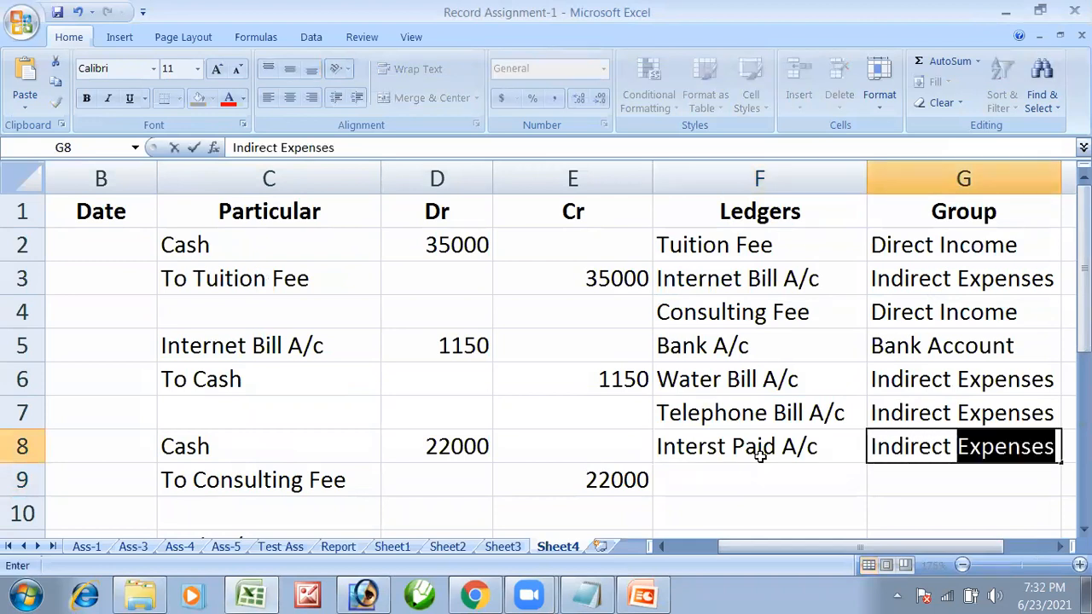
type("ES")
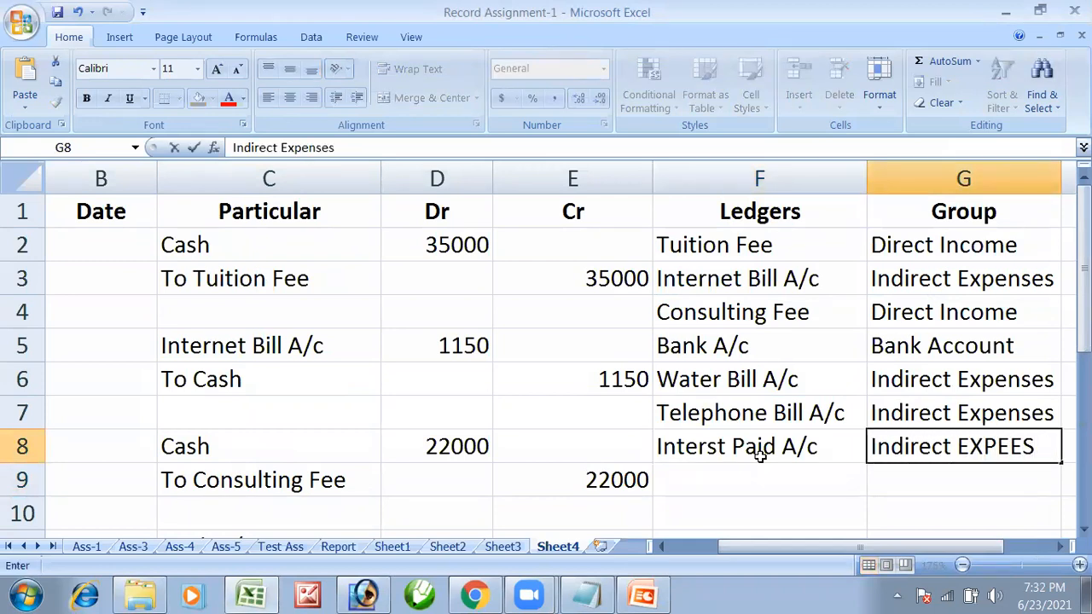
key("BackSpace")
key("BackSpace")
key("BackSpace")
key("BackSpace")
key("BackSpace")
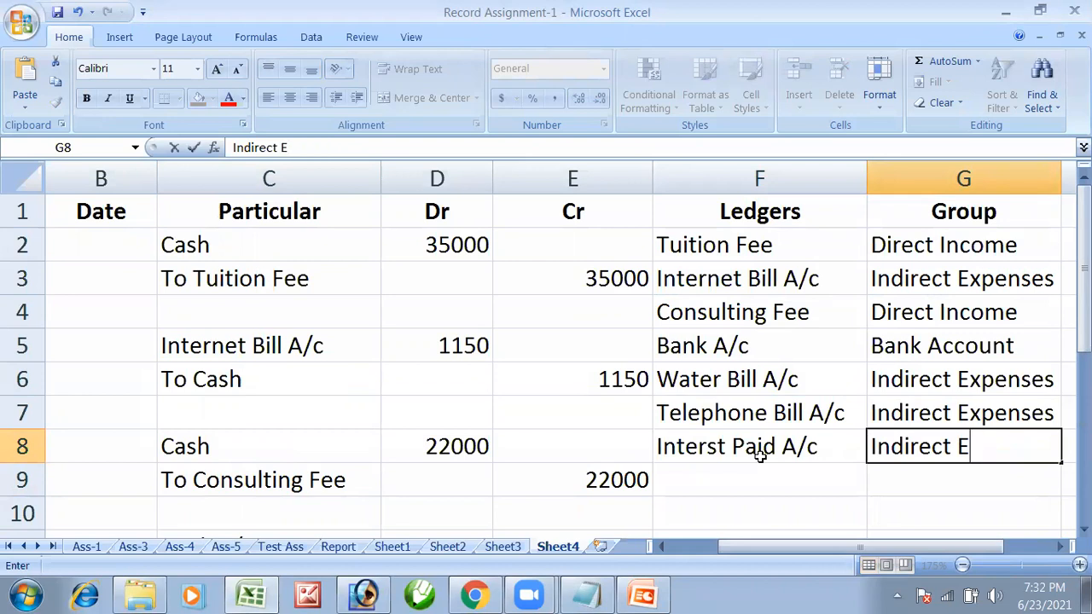
type("xpesne")
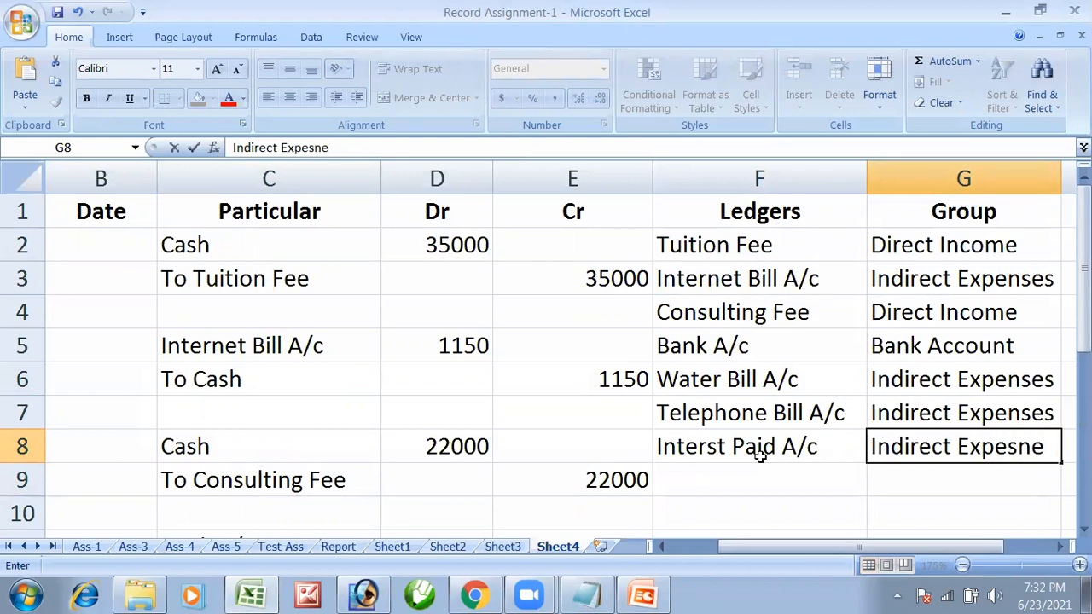
key("BackSpace")
key("BackSpace")
key("BackSpace")
type("nses")
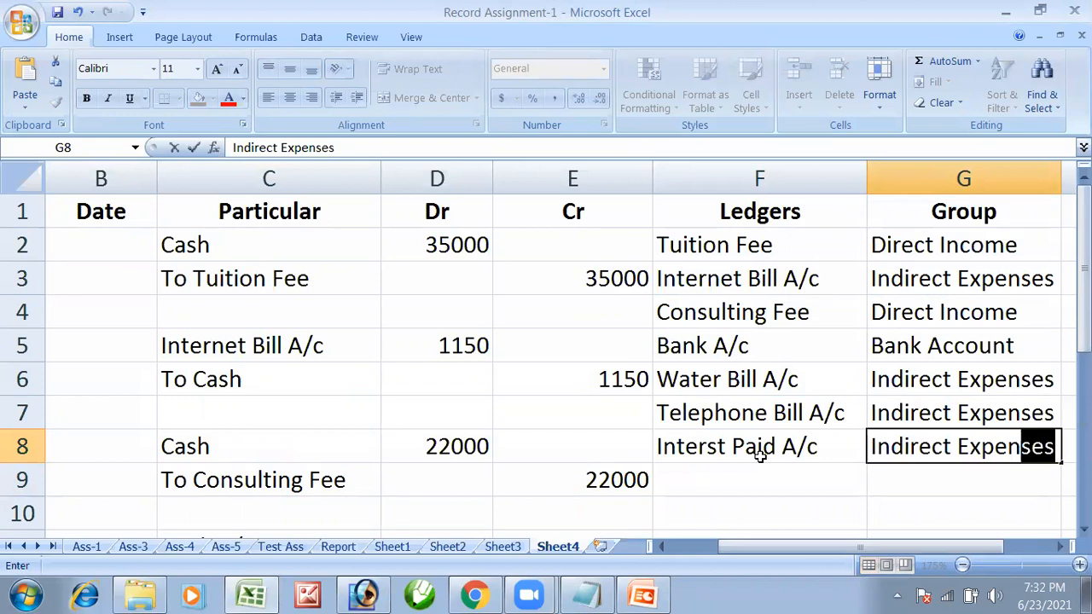
key("Return")
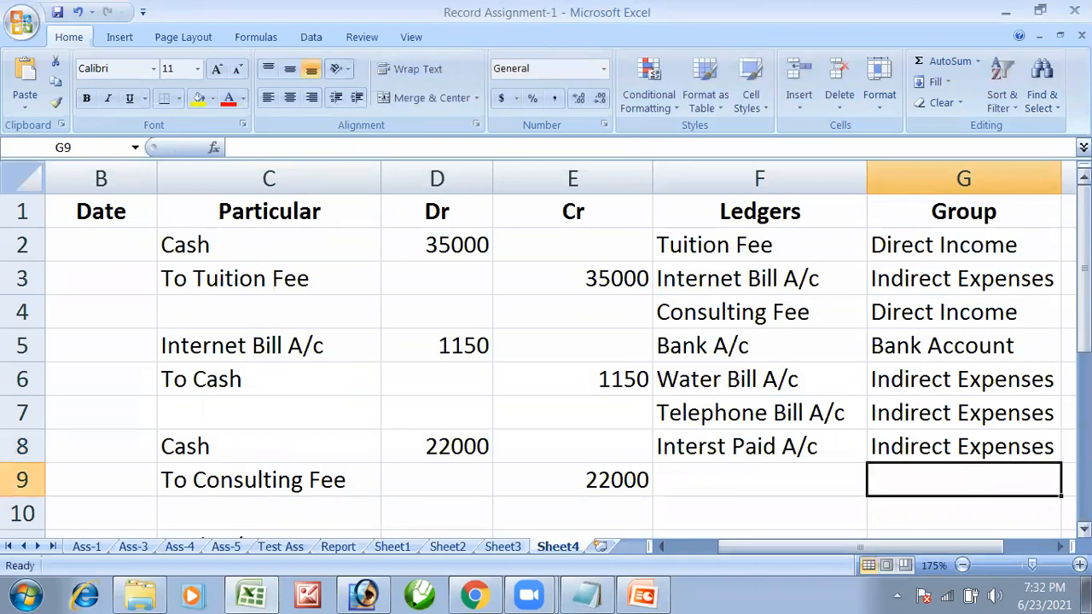
left_click(1040, 410)
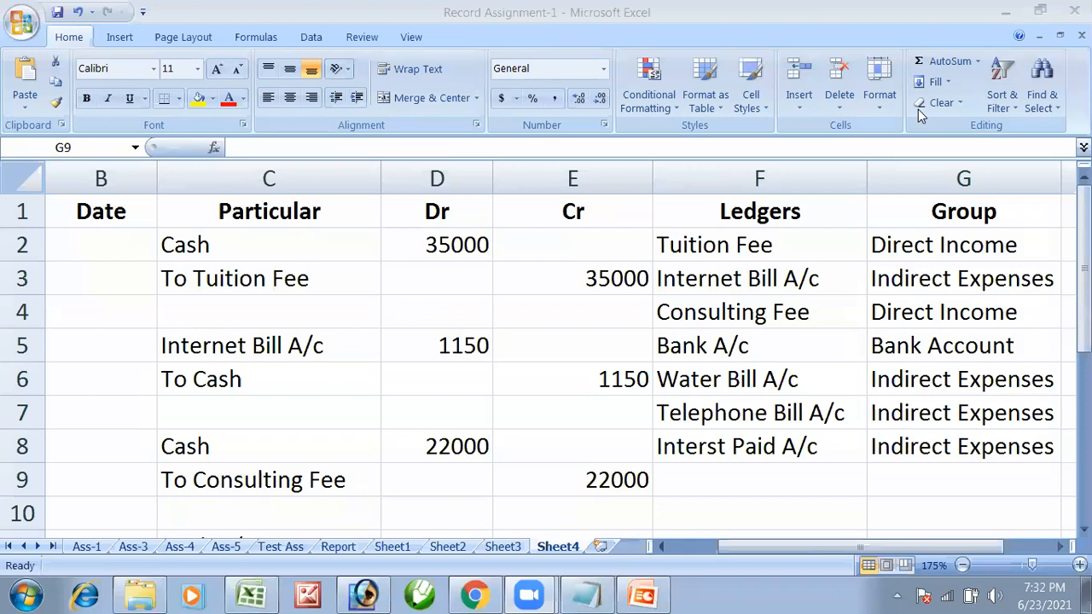
left_click(873, 364)
left_click(882, 411)
left_click(896, 502)
Enter the note "Goods ko Purchase karne me aur Purchase karke shop me lane tk ke Expenses" in F15.
scroll(939, 505, "down", 2)
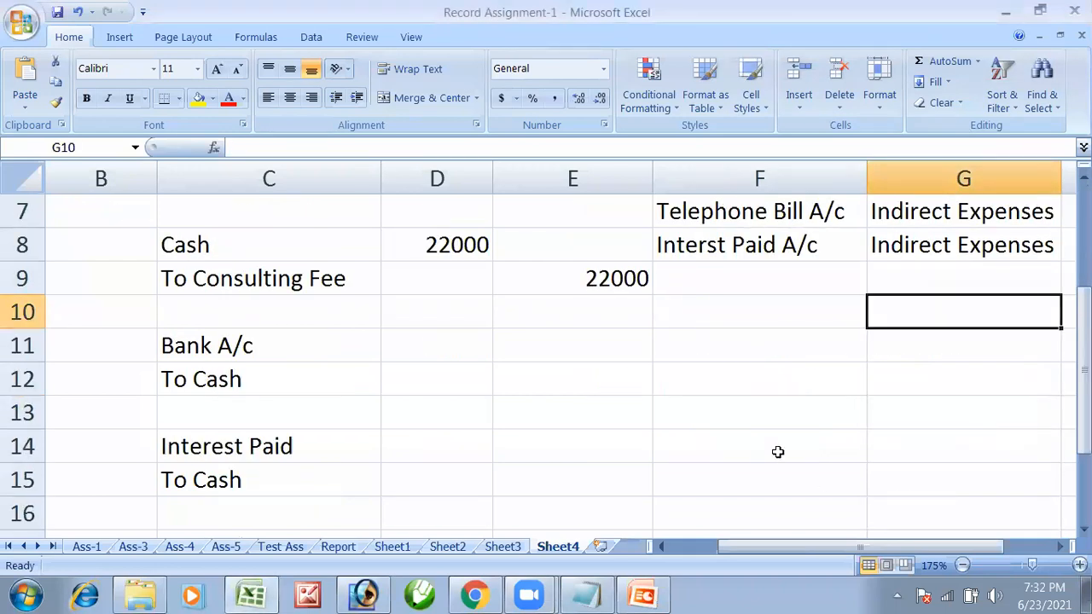
left_click(771, 499)
left_click(759, 477)
type("Pur")
key("BackSpace")
key("BackSpace")
key("BackSpace")
type("G")
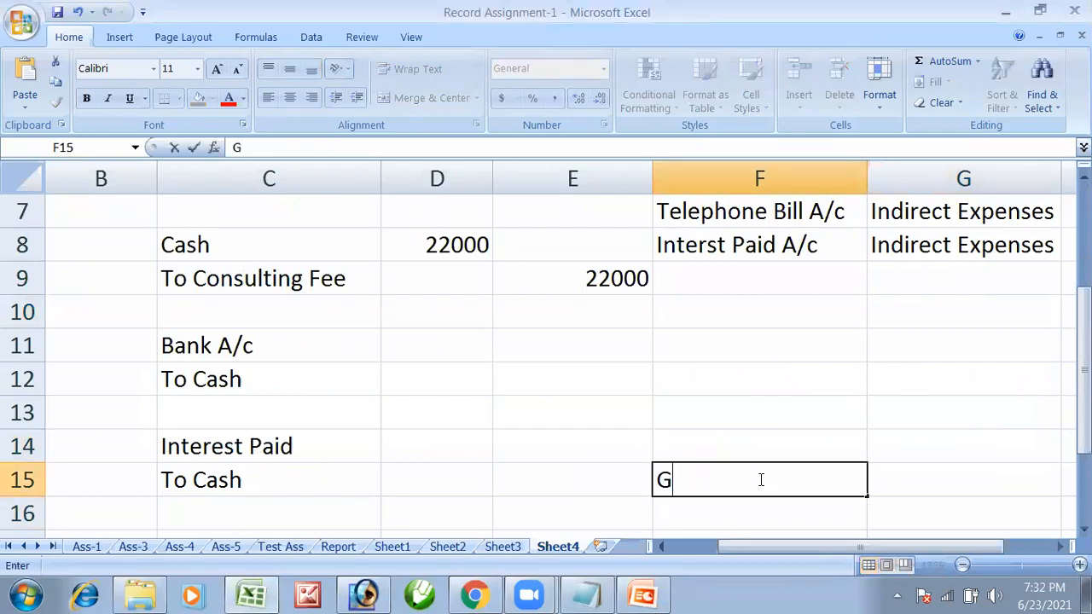
type("oods ko Pu")
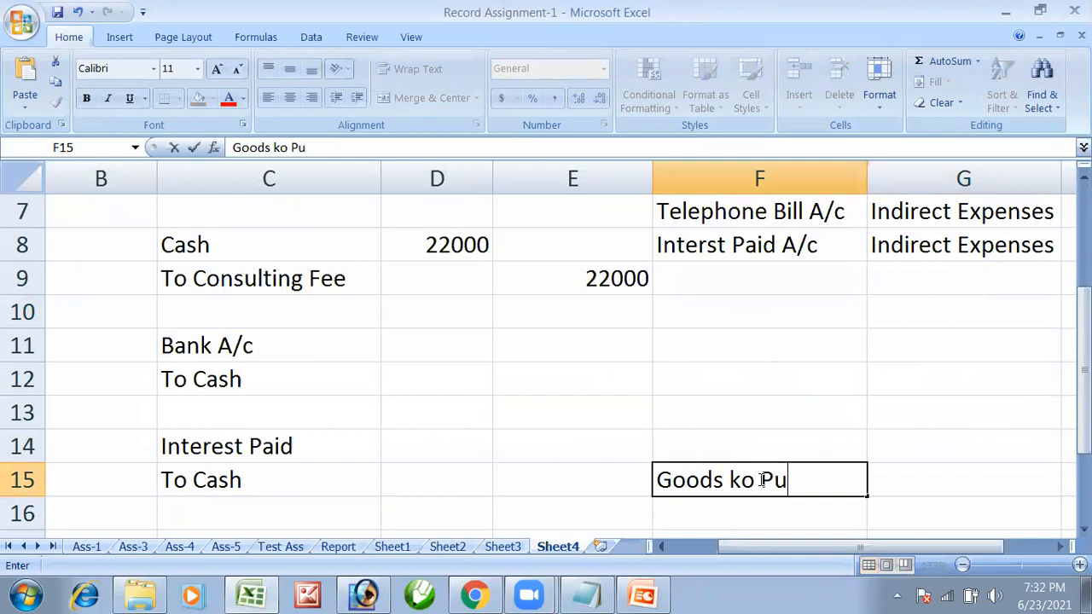
type("rchase kar")
key("BackSpace")
type("r")
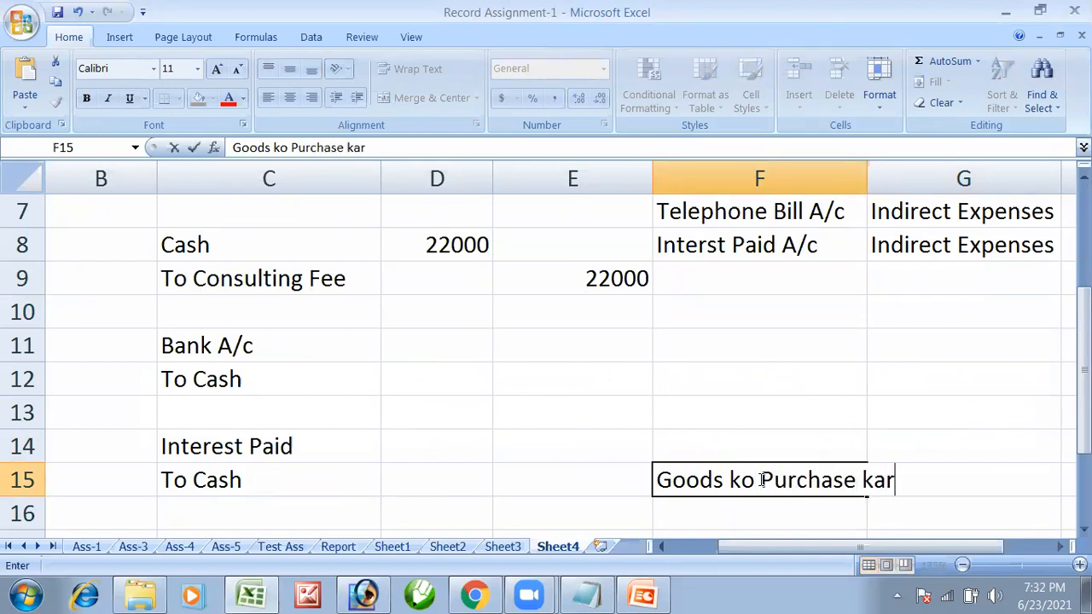
type("ne me")
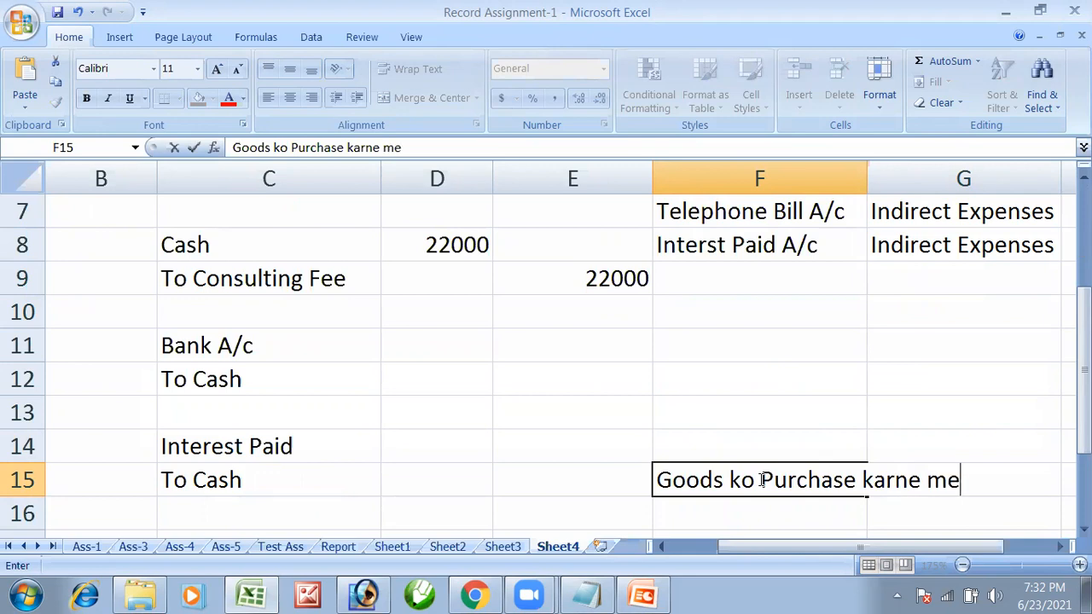
type(" aur P")
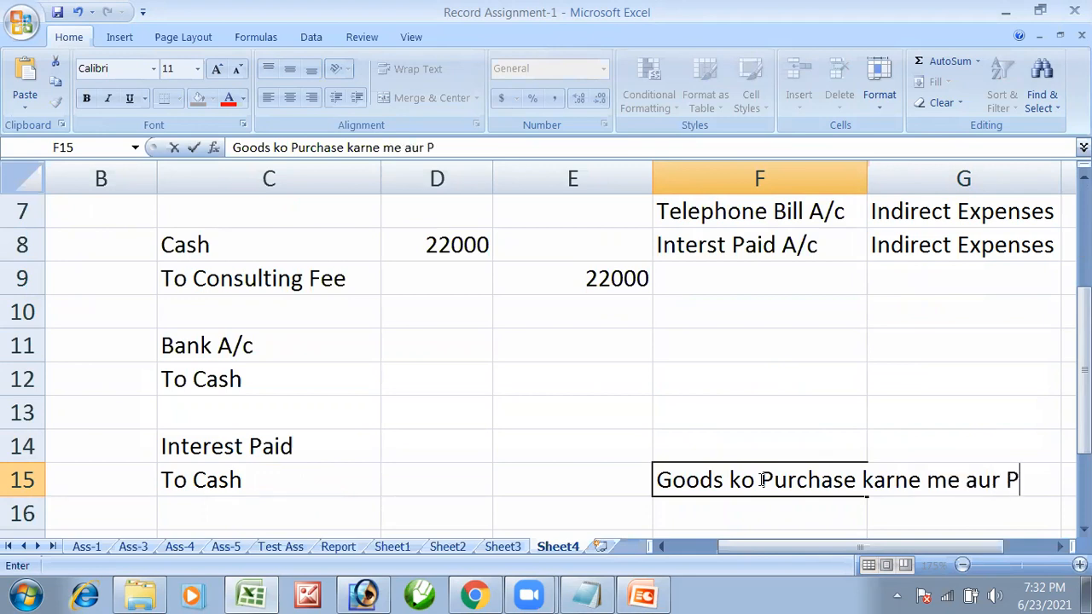
type("urchase kar")
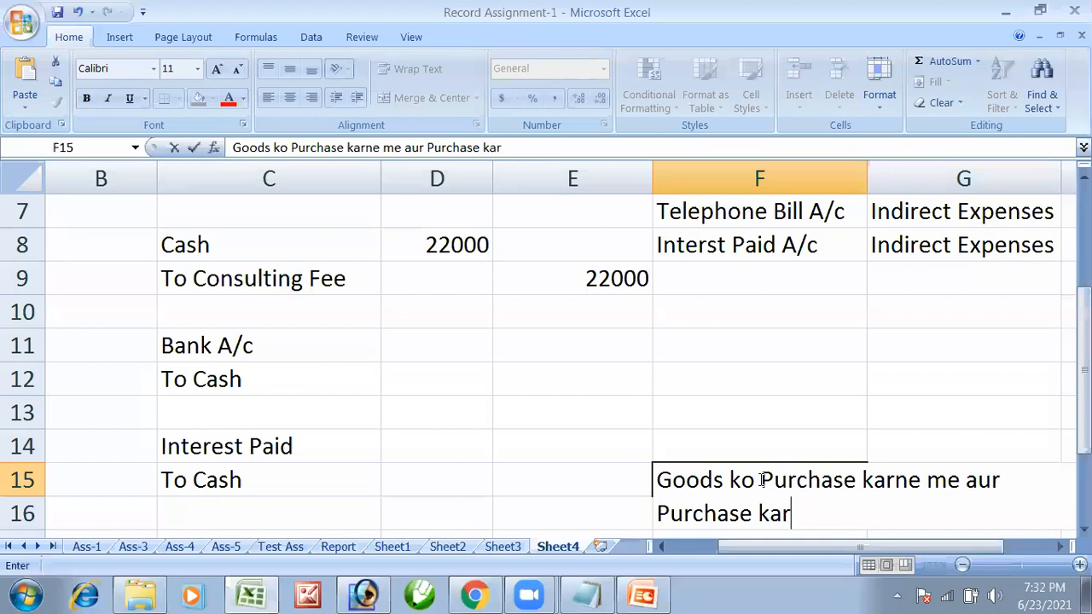
type("ke shop ")
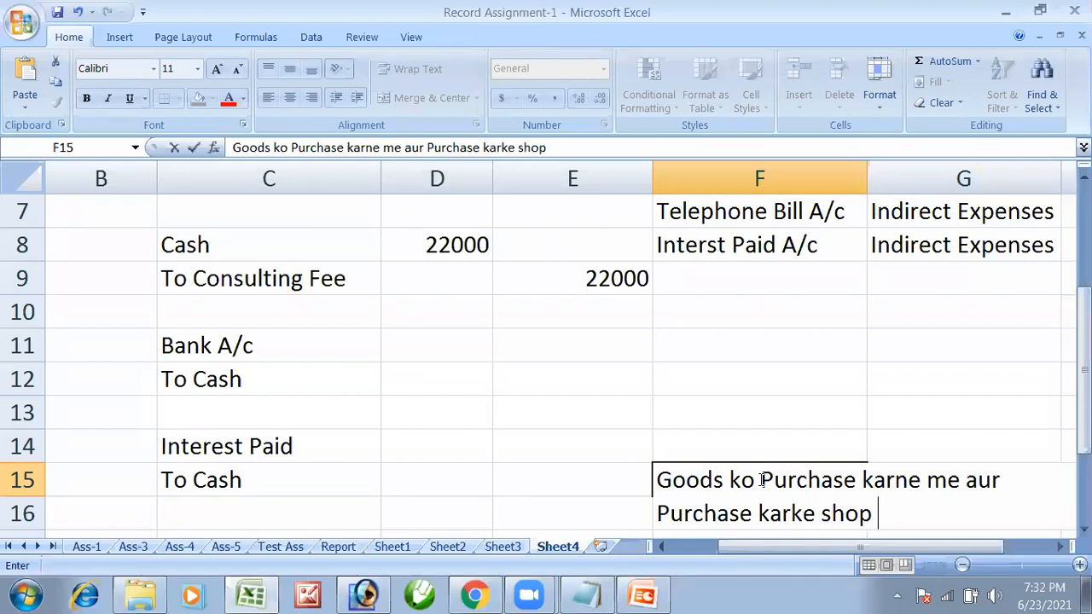
type("me lane")
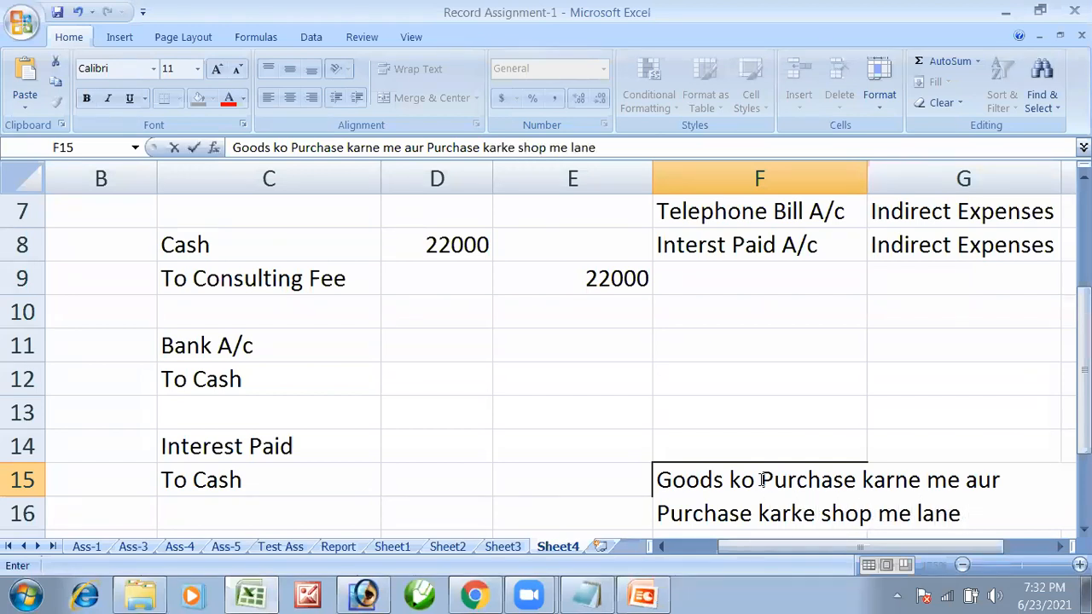
type(" tk ke Expen")
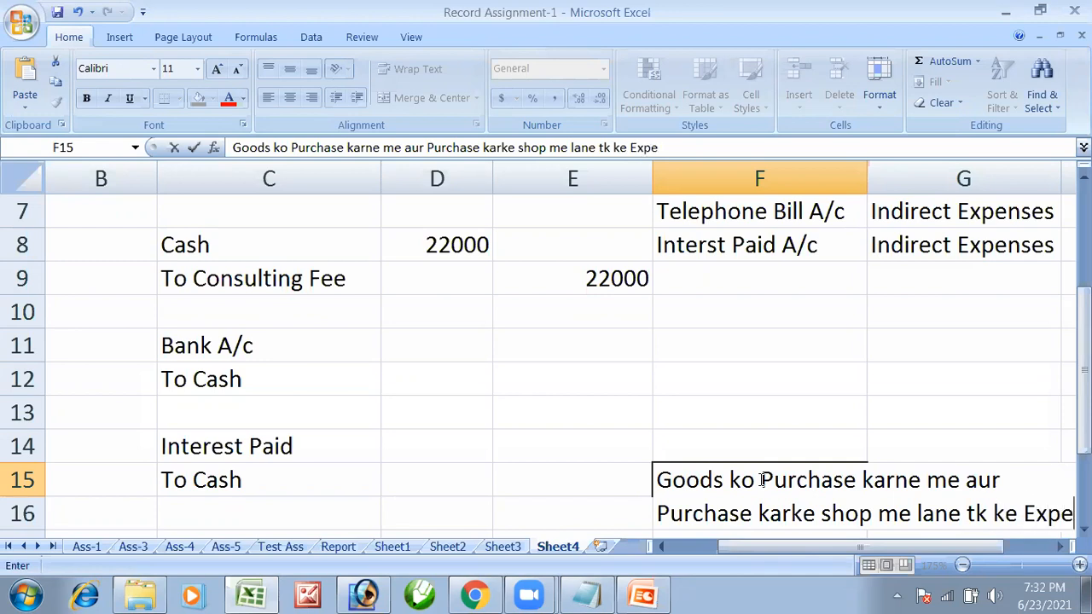
type("ses")
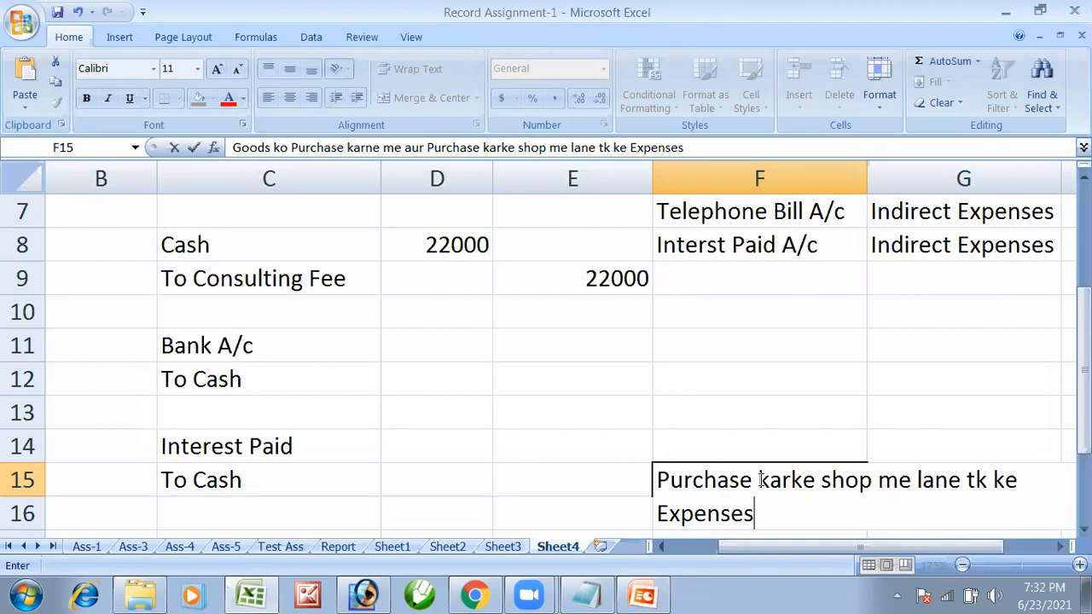
key("Return")
List the expense examples Cartage, Carriage inward and Wages in F16 to F18, below the purchase note.
left_click(759, 480)
scroll(758, 479, "down", 2, "ctrl")
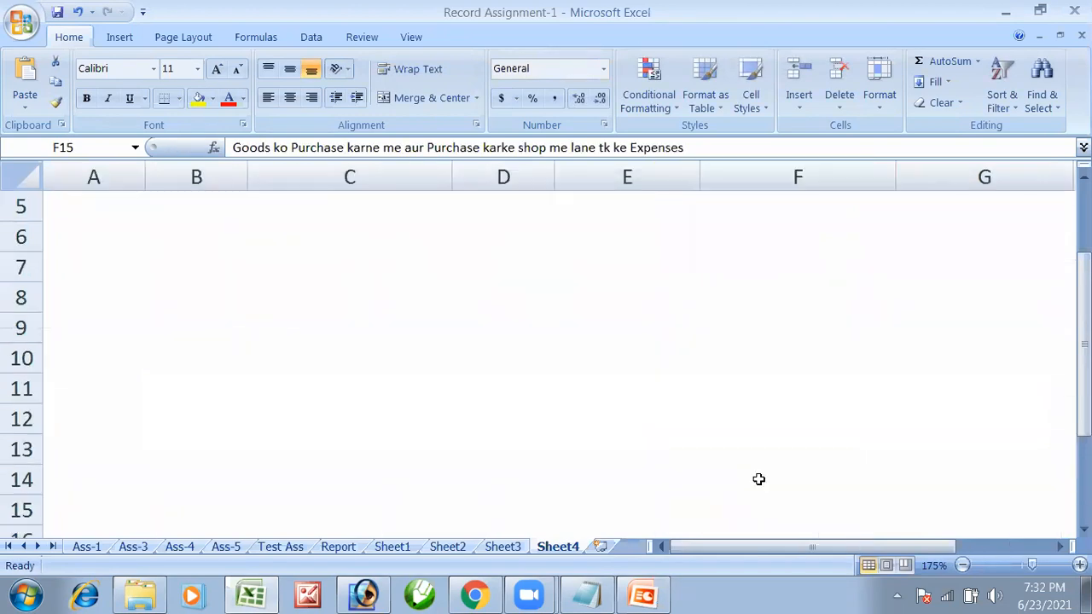
scroll(772, 473, "down", 2)
left_click(840, 357)
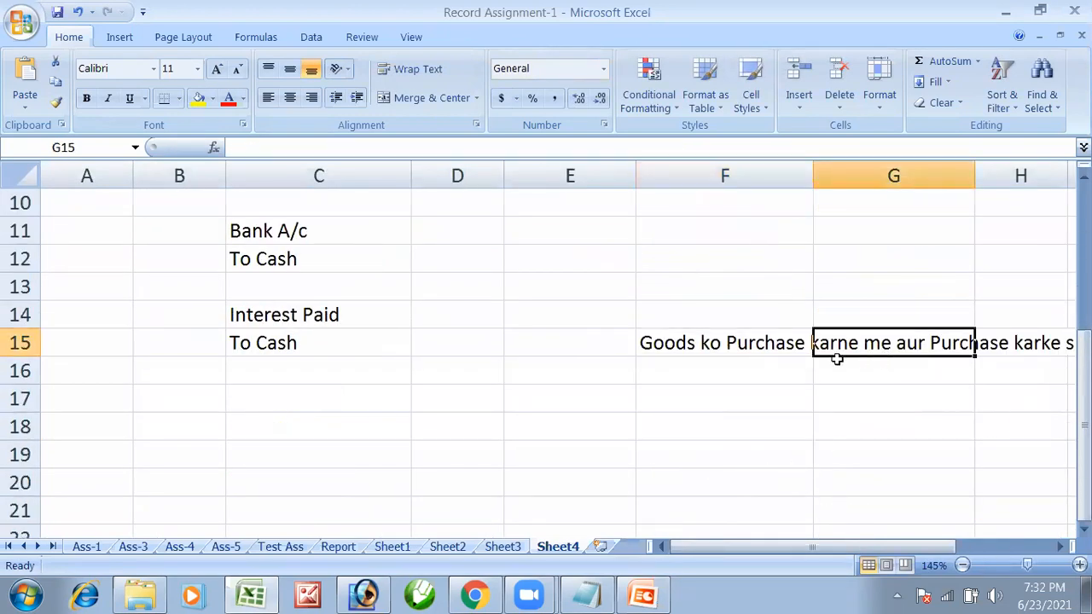
key("Left")
key("Down")
type("Cart")
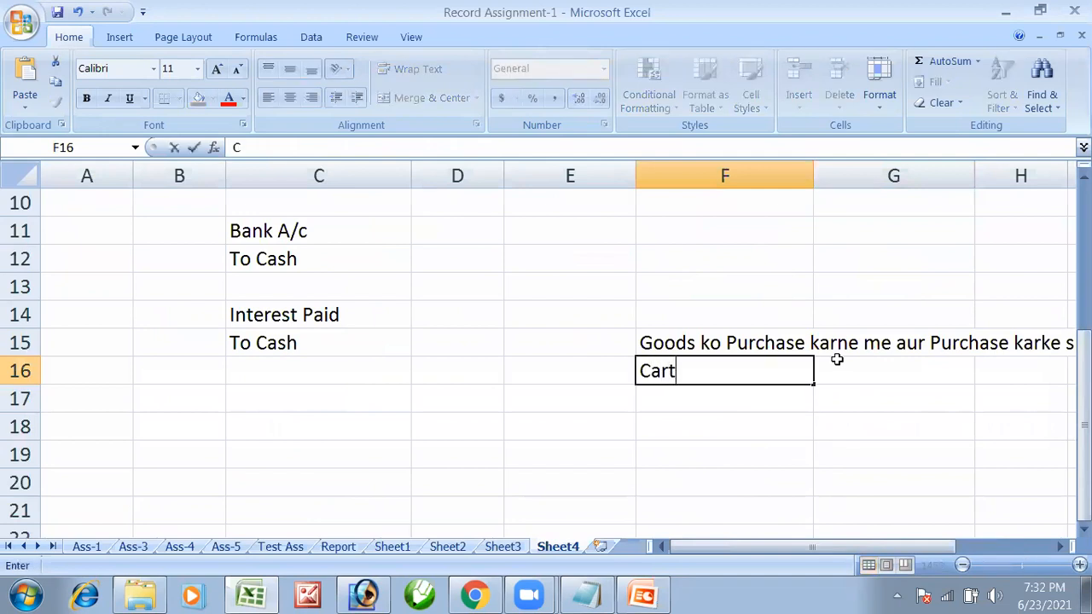
type("age")
key("Return")
type("Carria")
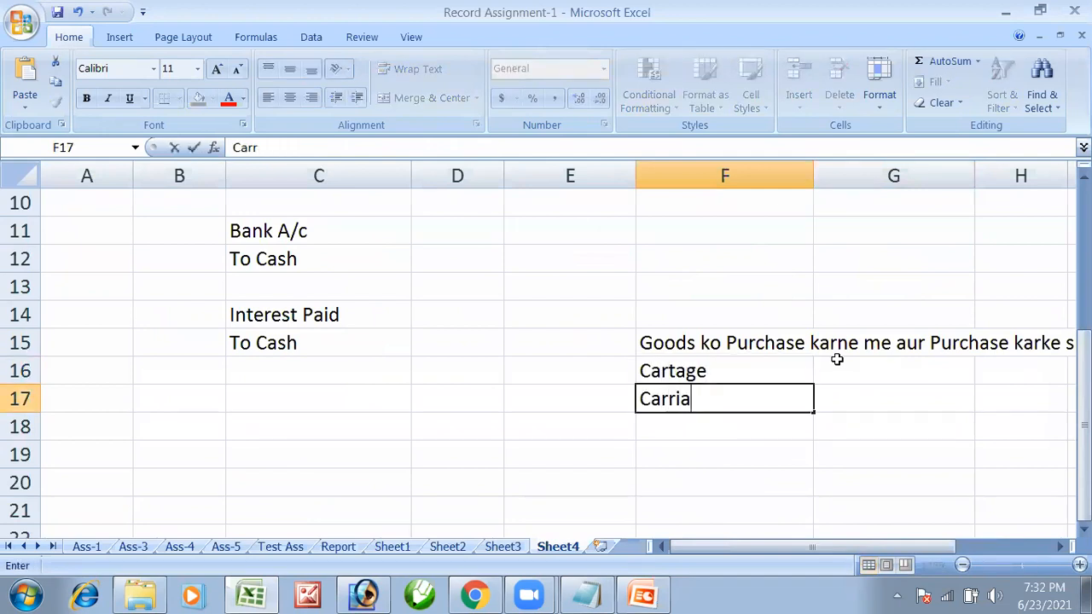
type("ge inwa")
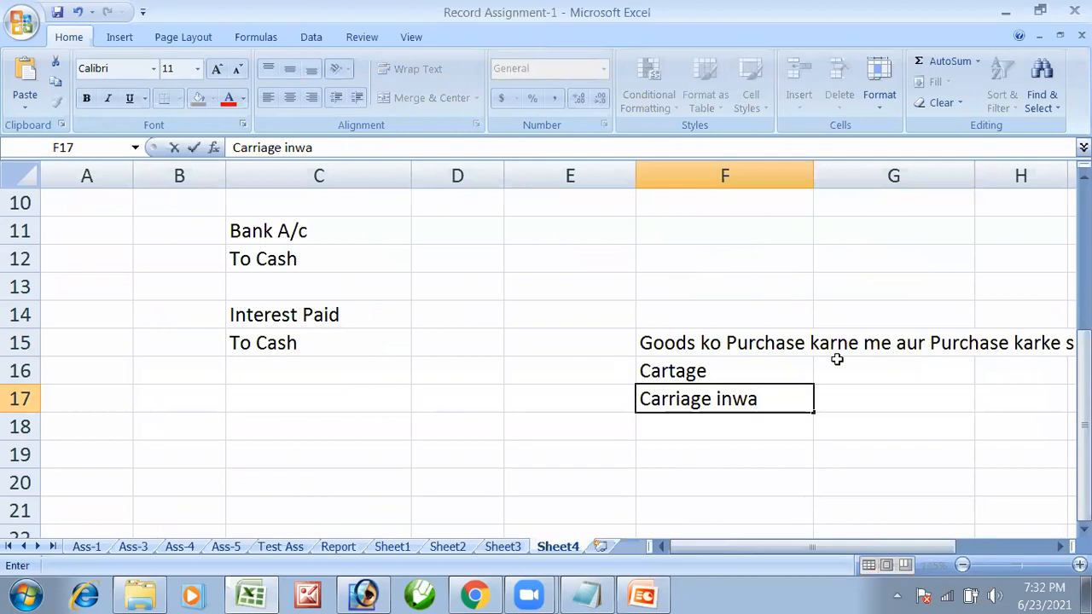
type("rd")
key("Return")
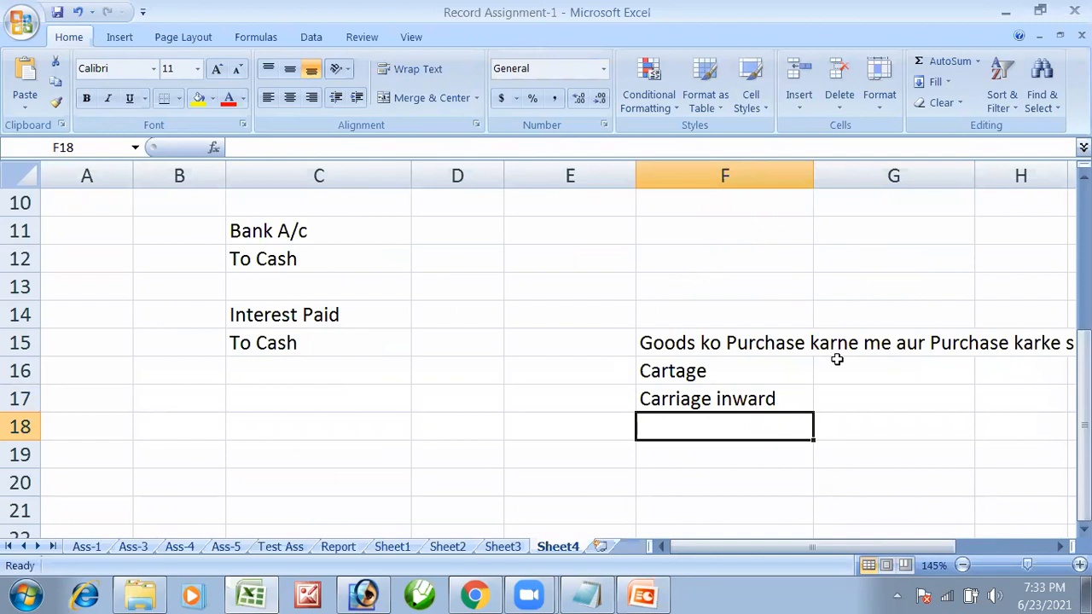
type("Wages")
key("Return")
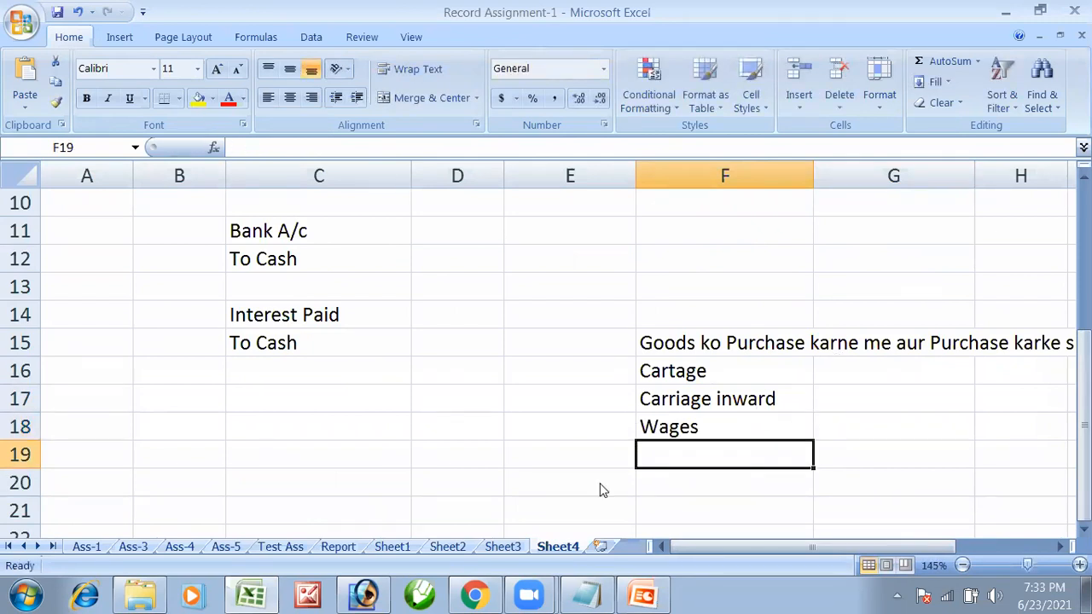
Review the purchase expense note in F15 together with its examples in F16 to F18.
left_click(1011, 211)
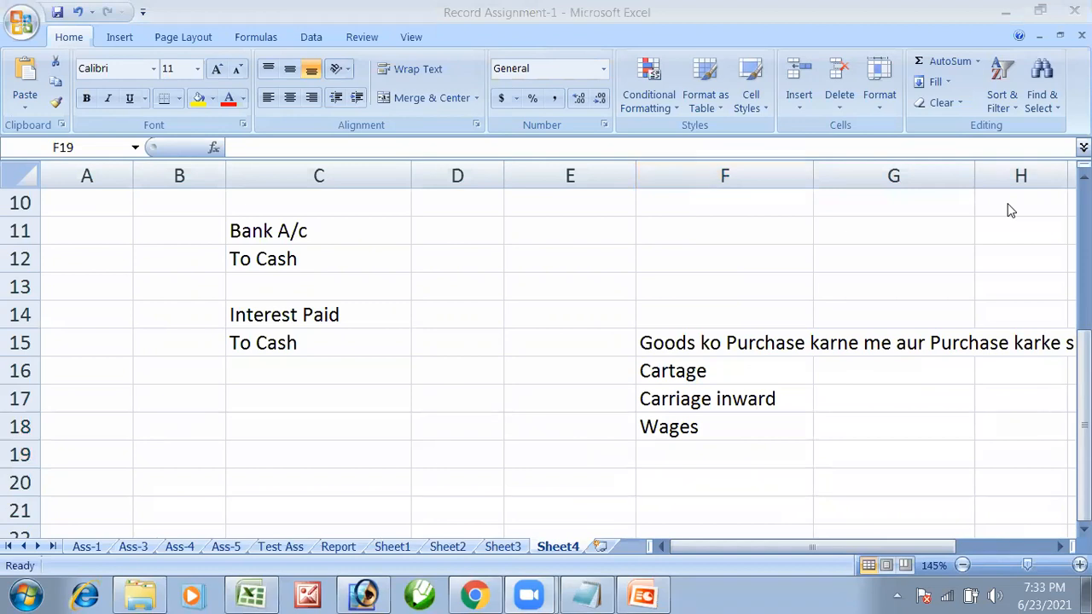
left_click_drag(713, 372, 718, 431)
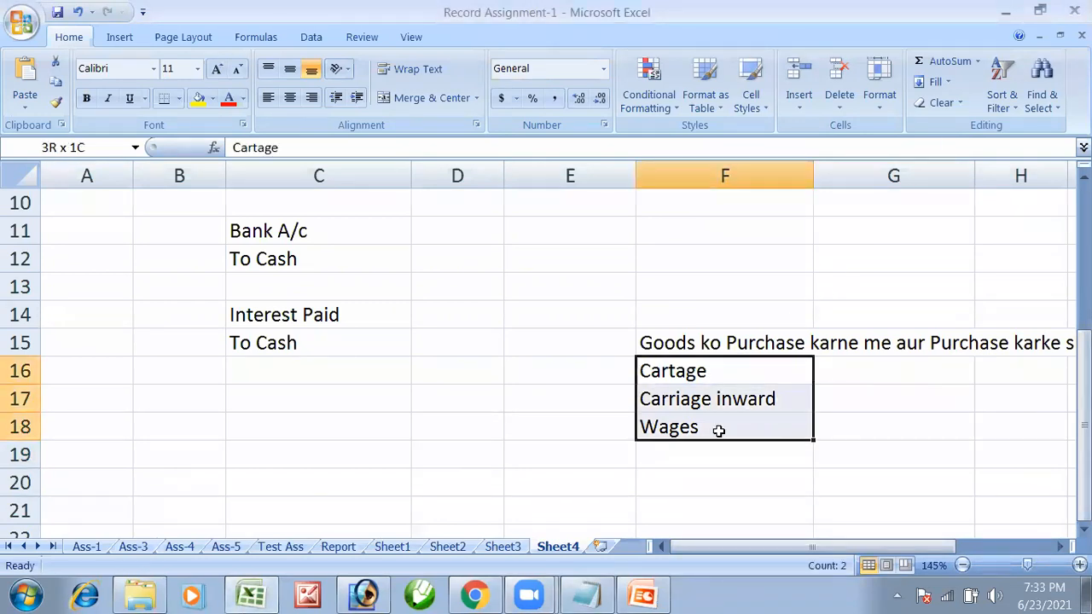
left_click(836, 368)
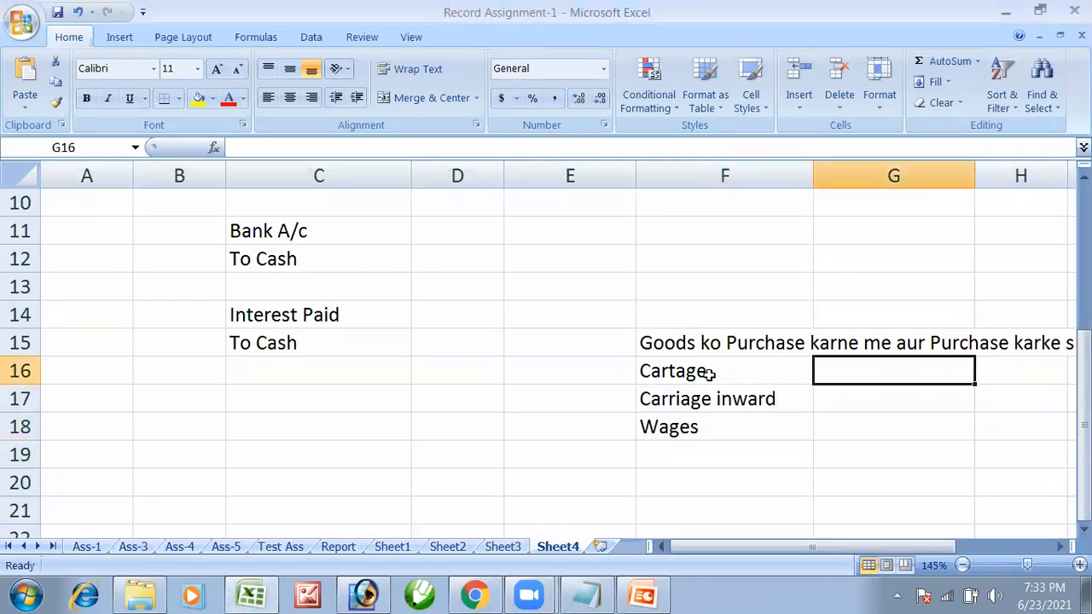
left_click(732, 413)
left_click(781, 335)
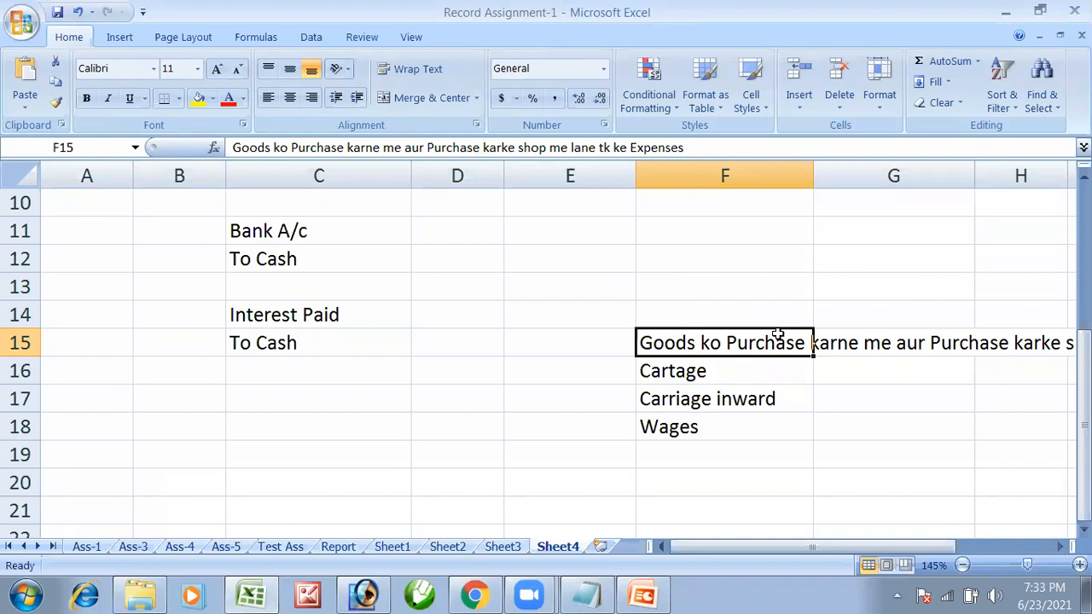
left_click_drag(732, 342, 750, 421)
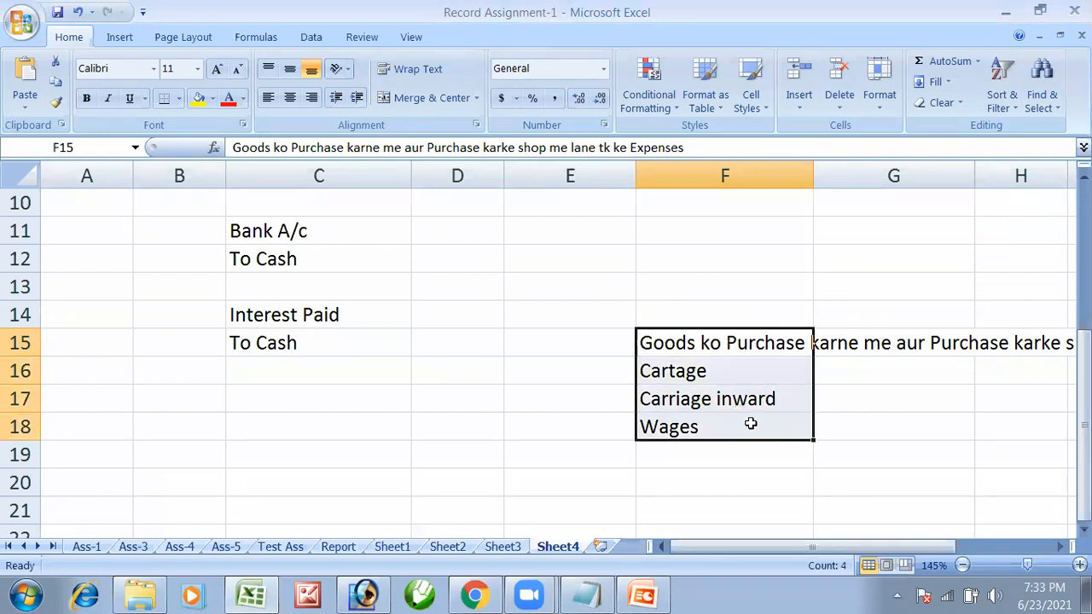
Compare the interest, telephone bill, water bill and bank ledgers in F5 to F8 with their assigned groups.
scroll(799, 316, "up", 3)
left_click(836, 368)
left_click(691, 395)
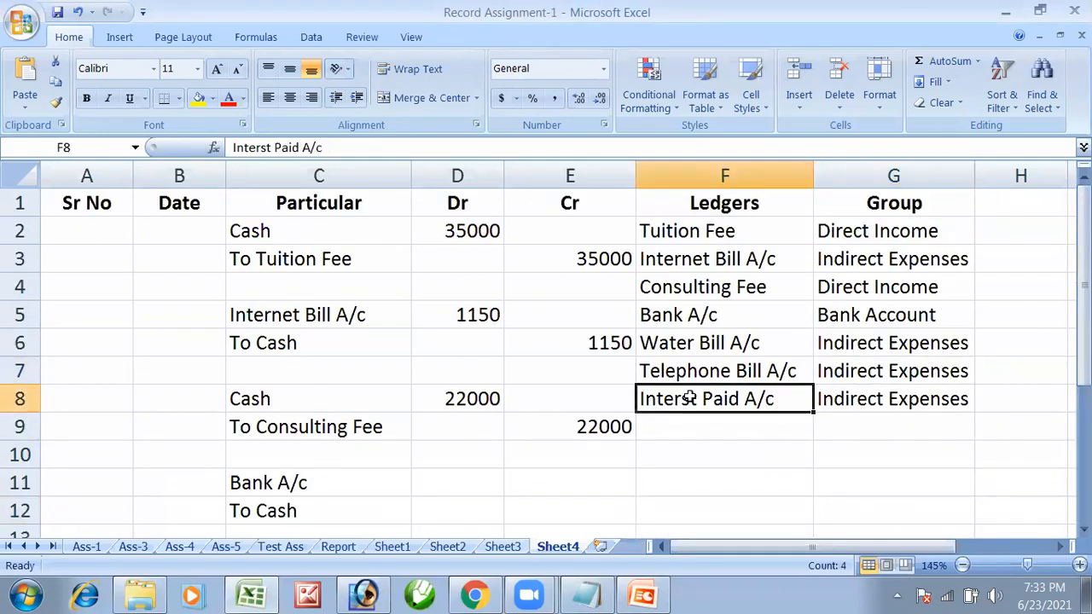
left_click(676, 370)
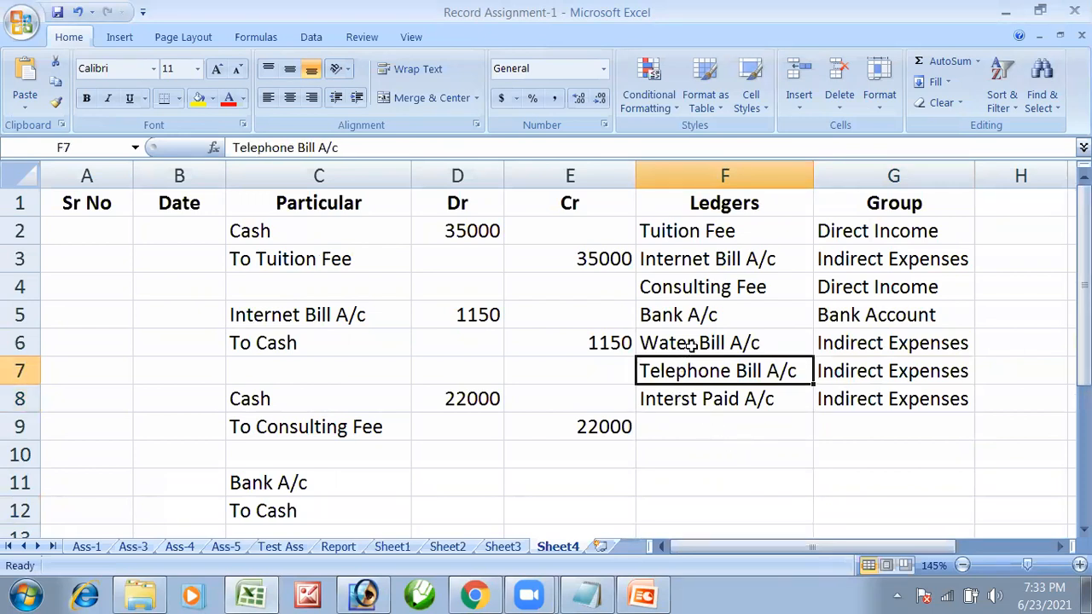
left_click(691, 344)
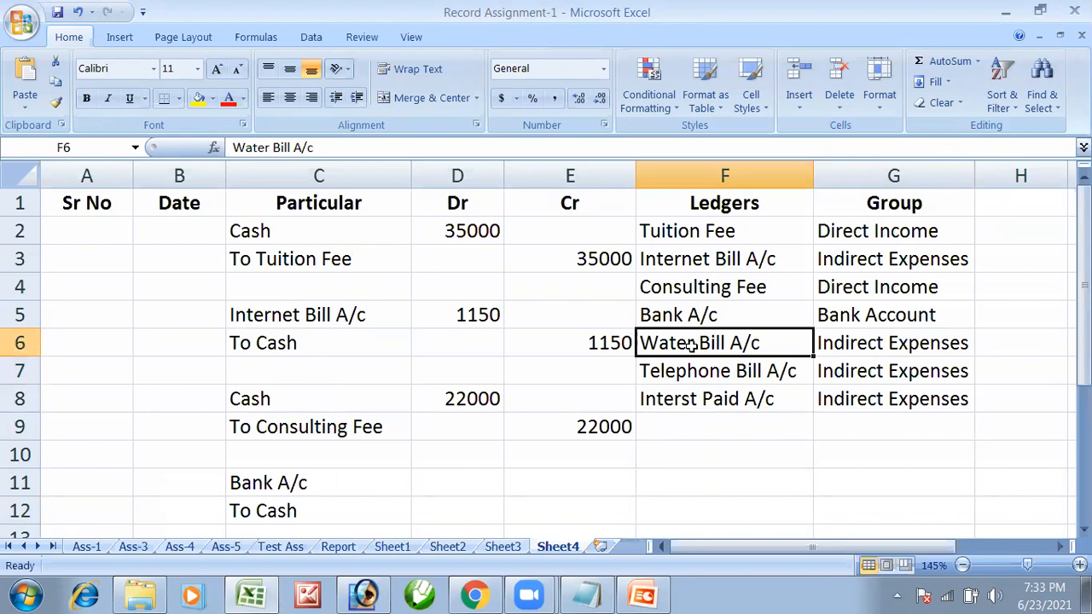
left_click(687, 315)
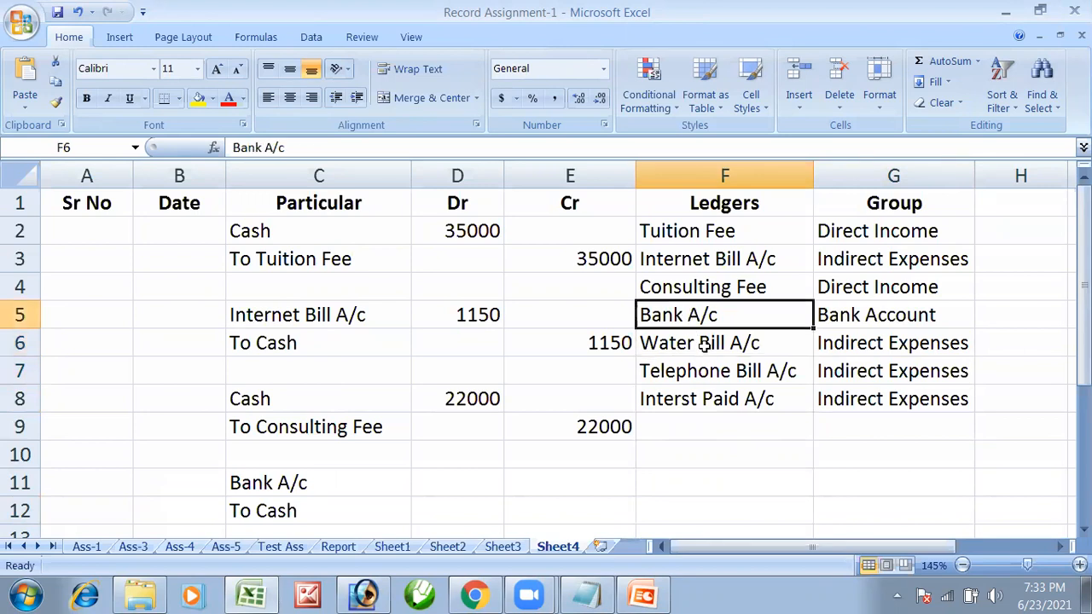
left_click(702, 343)
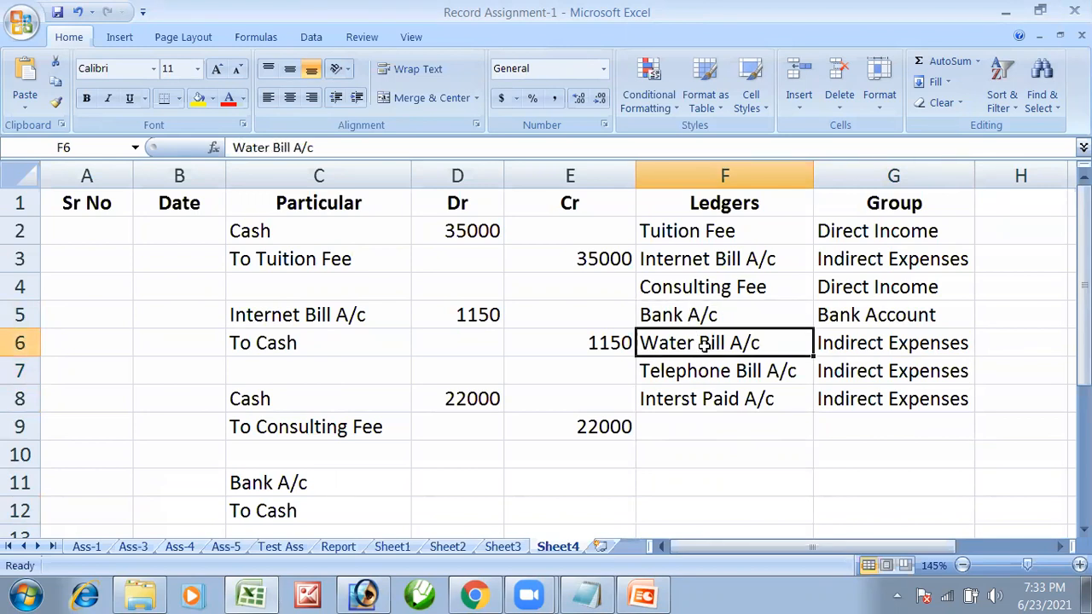
Check transaction 11 on the Tally Assignment 6 slide in PowerPoint and enter the ledger Electricity Bill A/c in F9 of the Excel sheet.
left_click(717, 374)
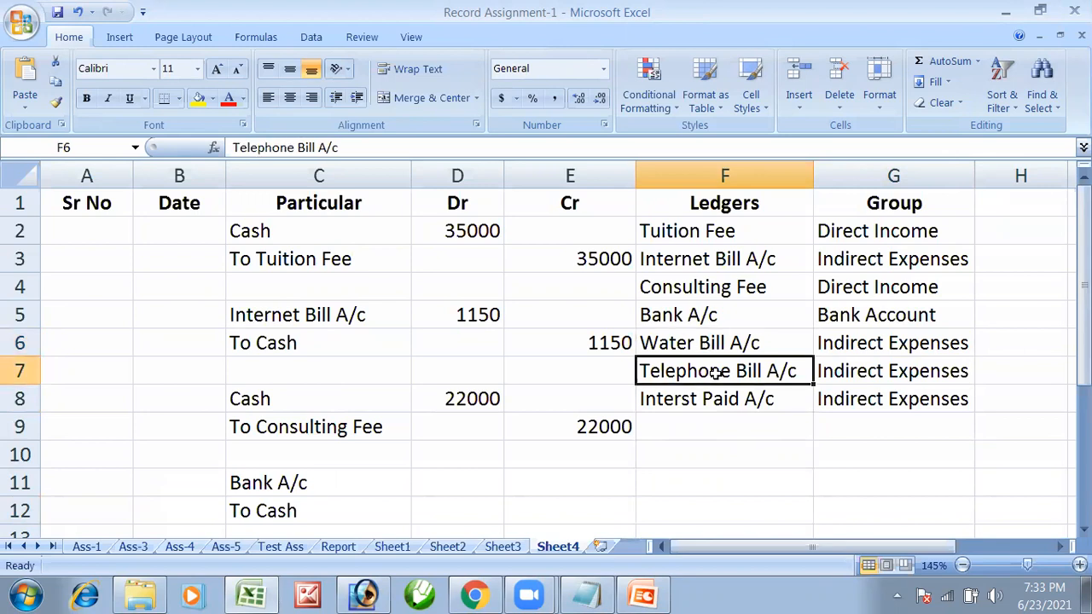
left_click(700, 264)
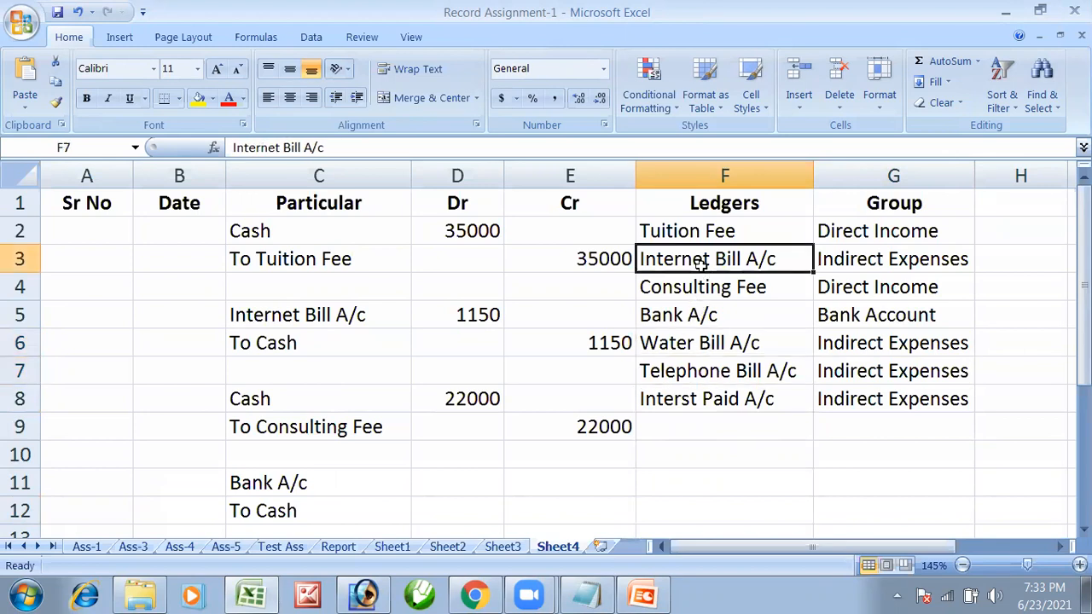
left_click(699, 431)
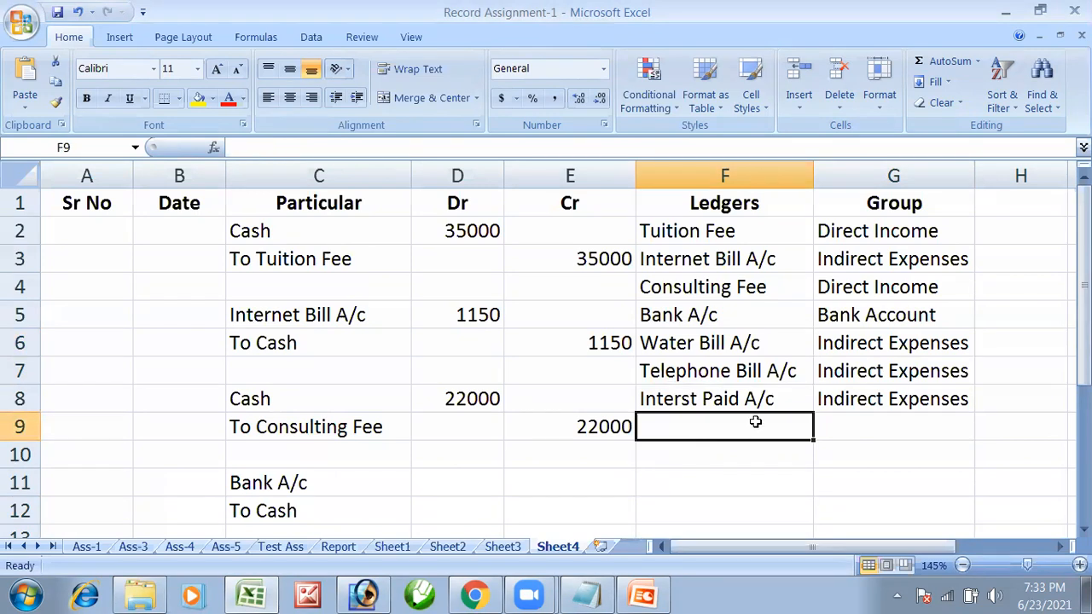
key("alt+Tab")
left_click_drag(502, 307, 644, 315)
key("alt+Tab")
type("Electri")
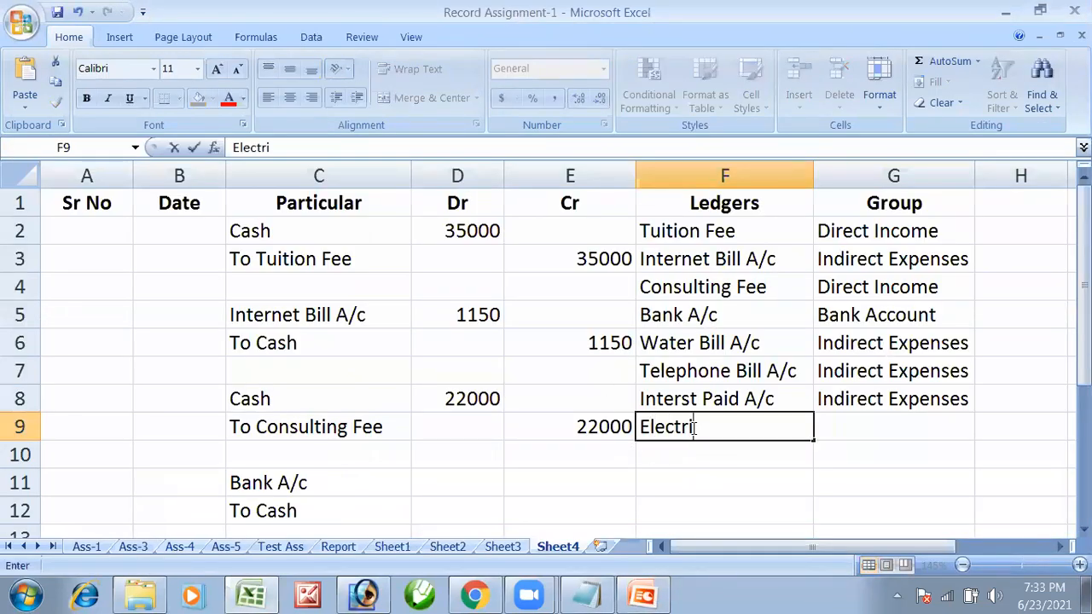
type("city Bill")
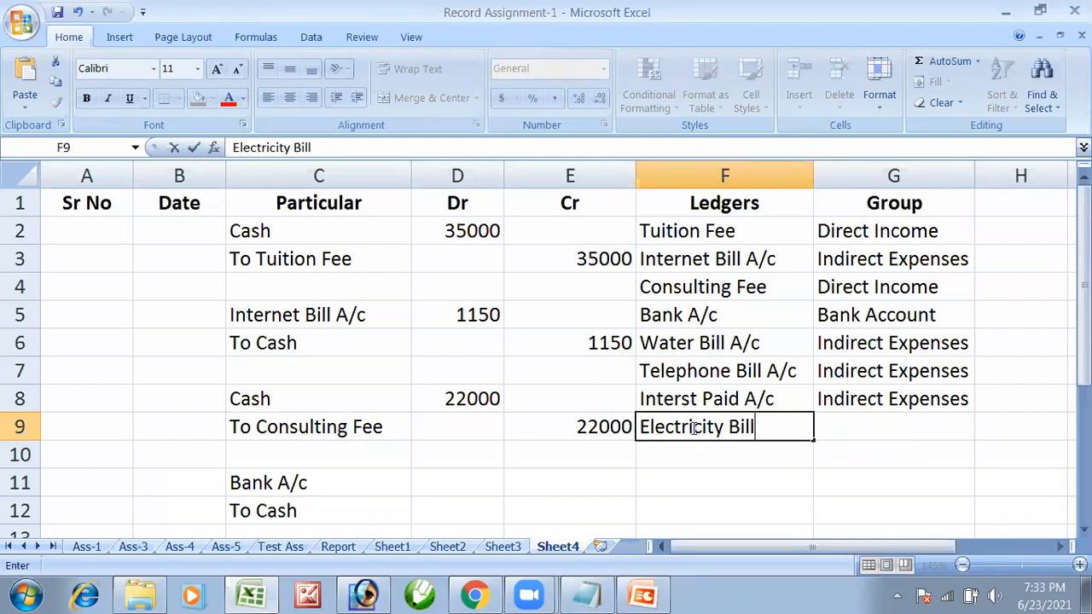
type(" A/c")
key("Return")
key("Up")
key("Right")
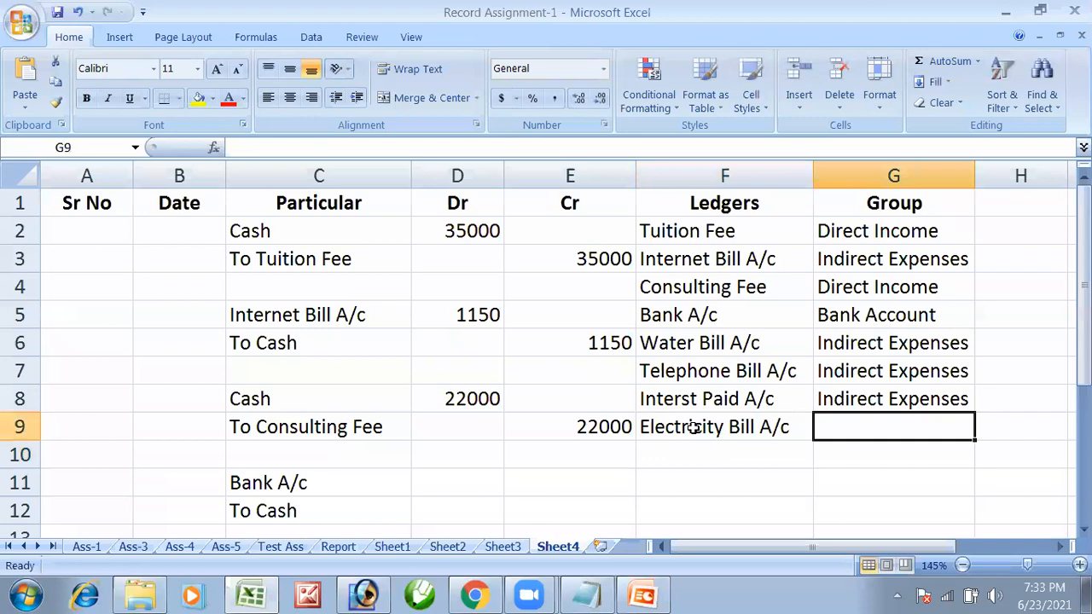
Check the assignment slide in PowerPoint for the rent payment and enter the ledger Rent A/c in F10 of the Excel sheet.
left_click(694, 427)
key("Return")
key("alt+Tab")
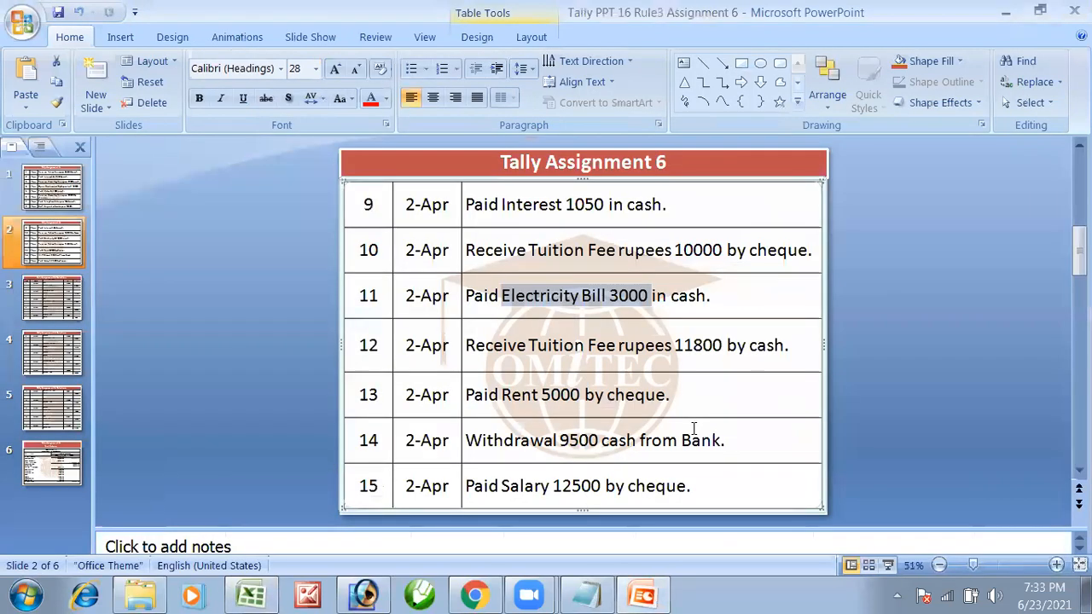
key("alt+Tab")
type("Rent A/c")
key("Return")
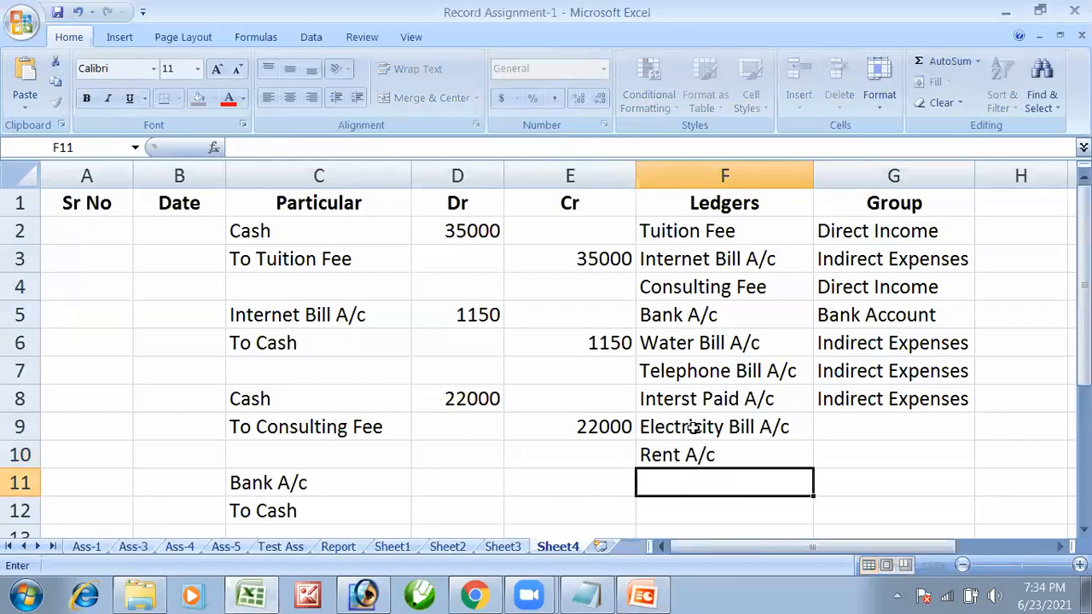
Check the remaining Tally Assignment 6 transactions in PowerPoint and enter the ledger Salary A/c in F11 of the Excel sheet.
key("alt+Tab")
key("alt+Tab")
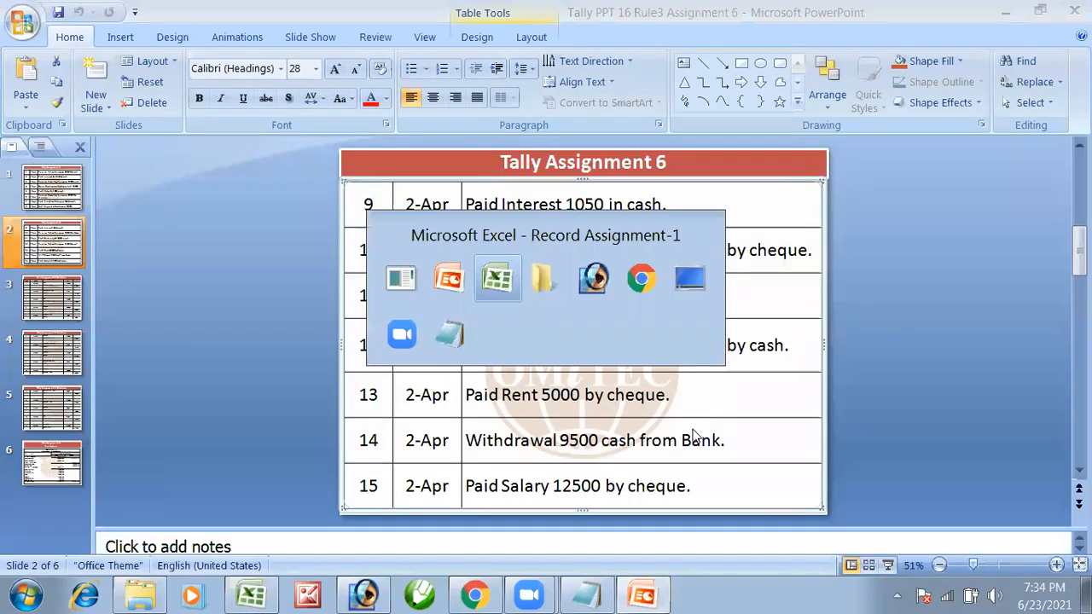
key("alt+Tab")
left_click(586, 394)
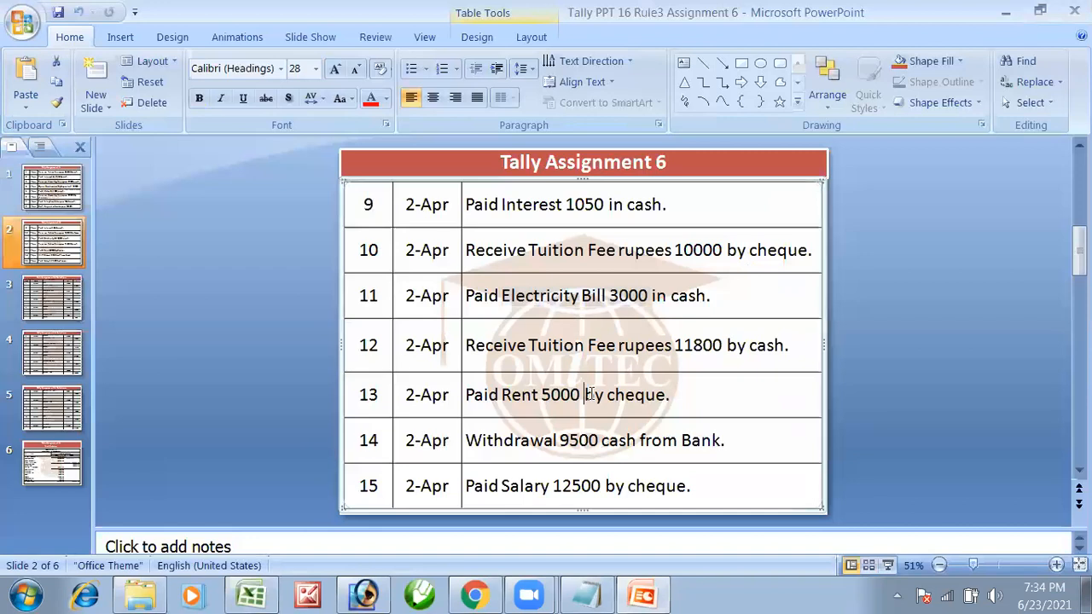
left_click(51, 297)
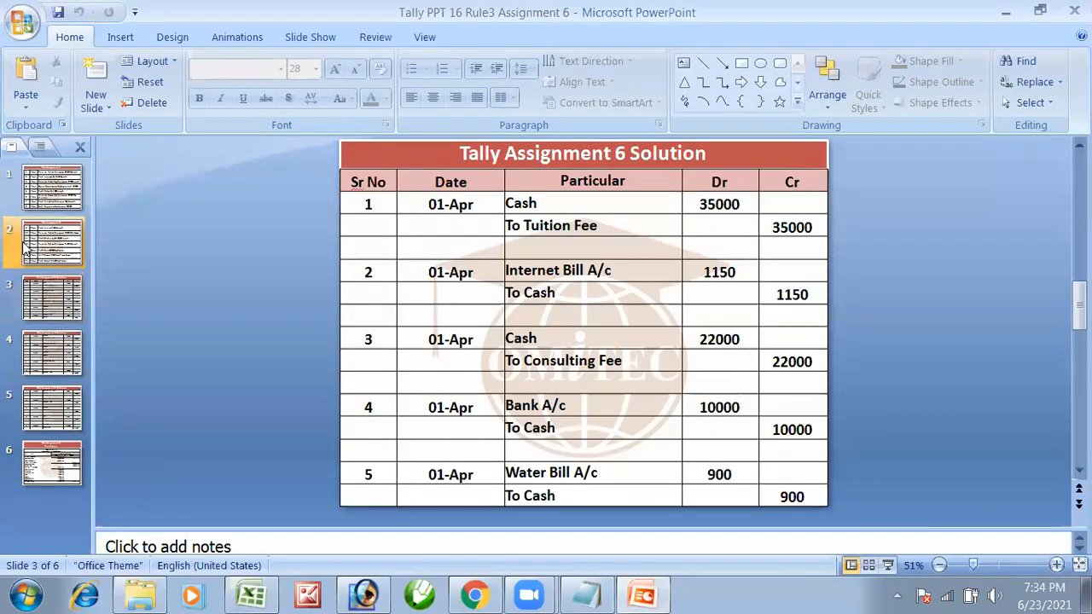
left_click(26, 247)
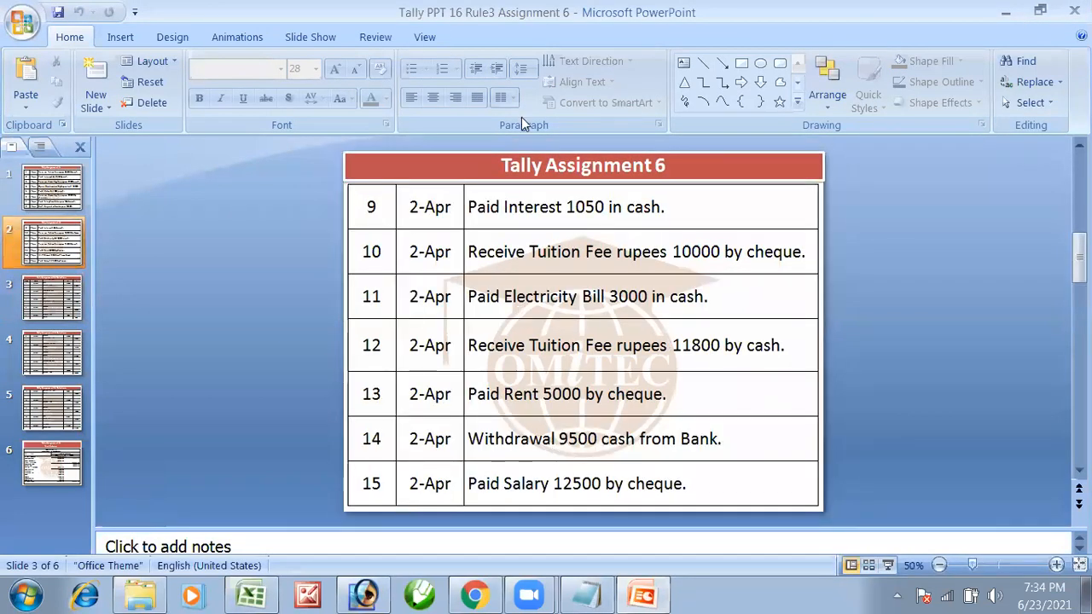
key("alt+Tab")
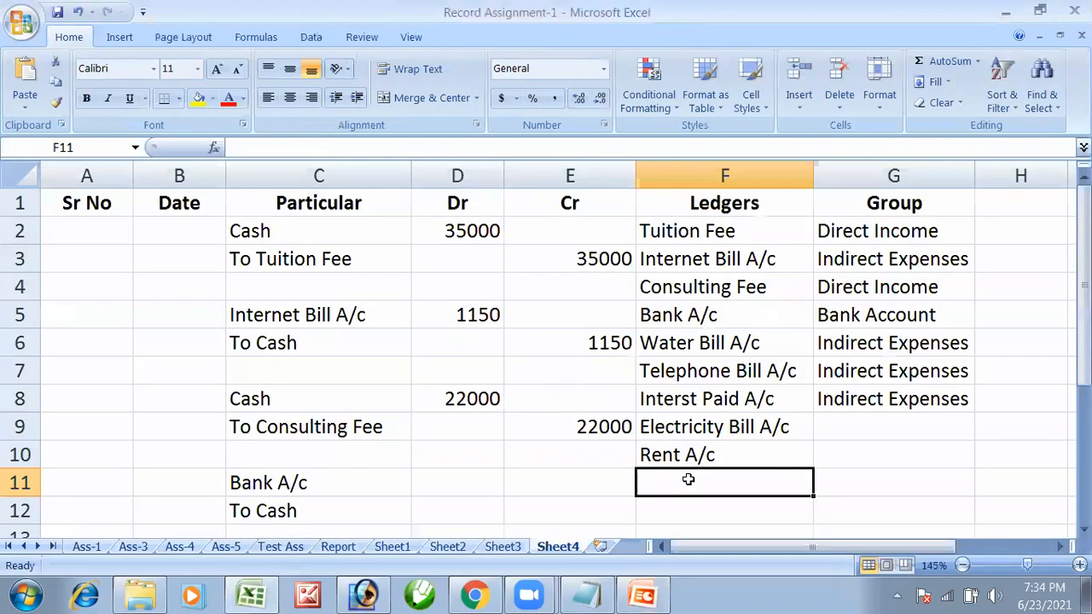
type("Salary A/c")
key("Return")
Fill the group Indirect Expenses from G8 down to G11 for the electricity, rent and salary ledgers.
left_click(687, 482)
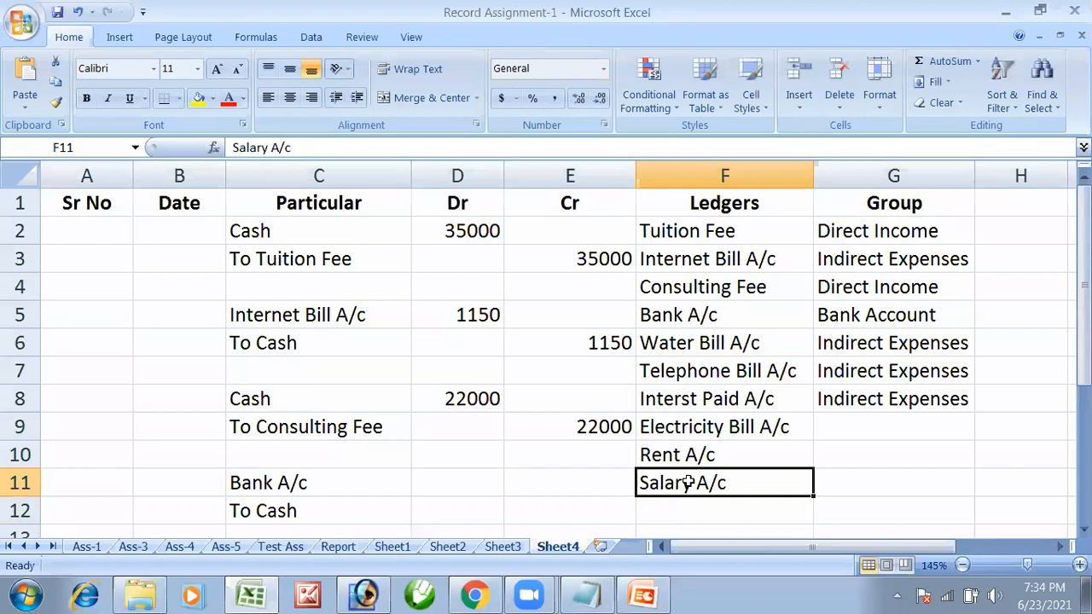
key("Right")
key("Up")
key("Up")
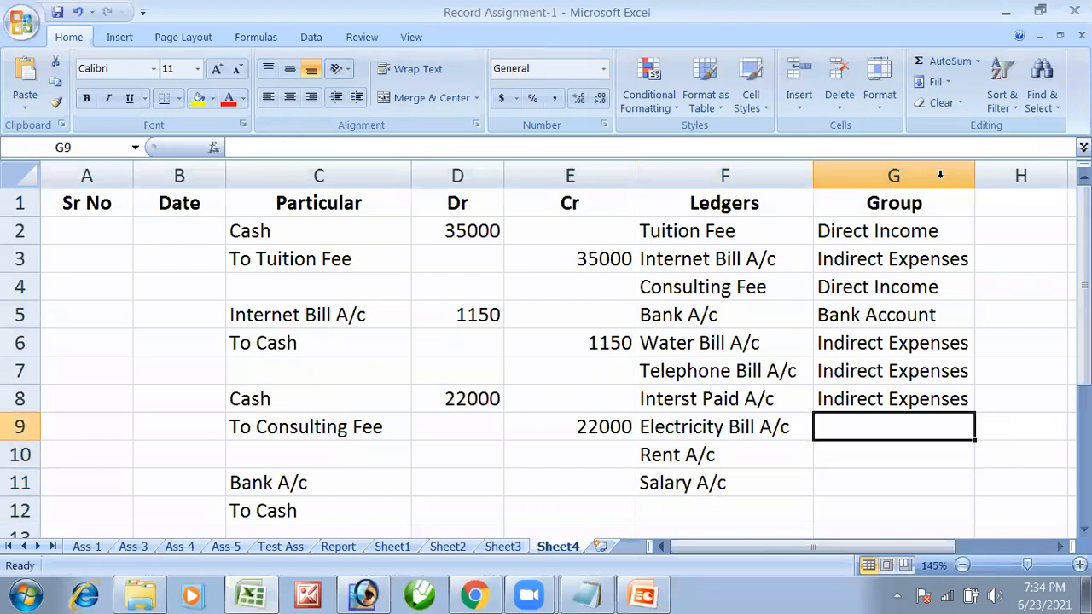
key("alt+Tab")
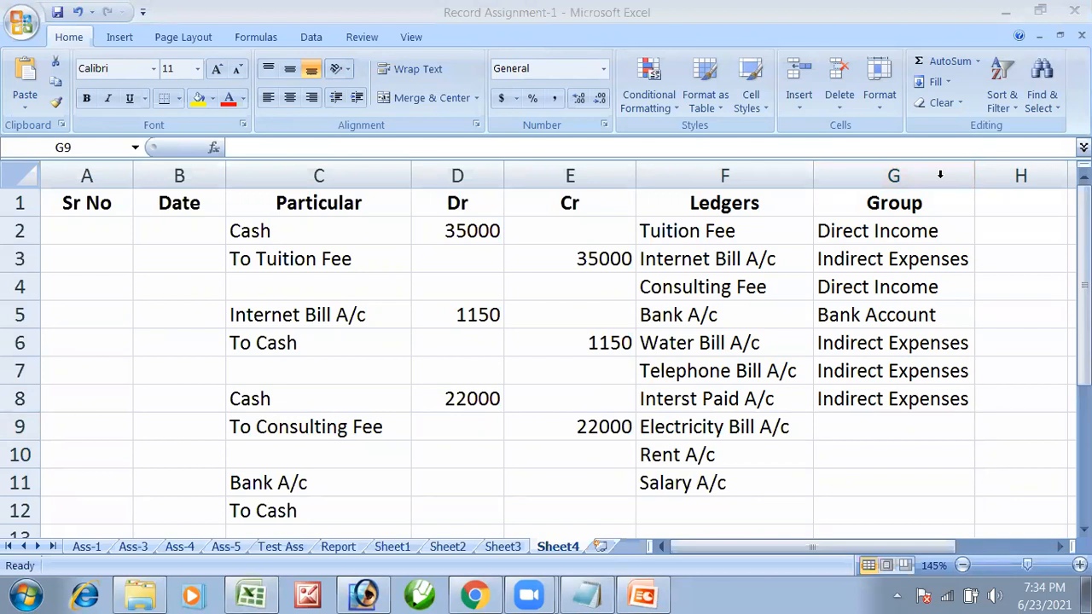
left_click(881, 416)
left_click_drag(881, 410, 875, 476)
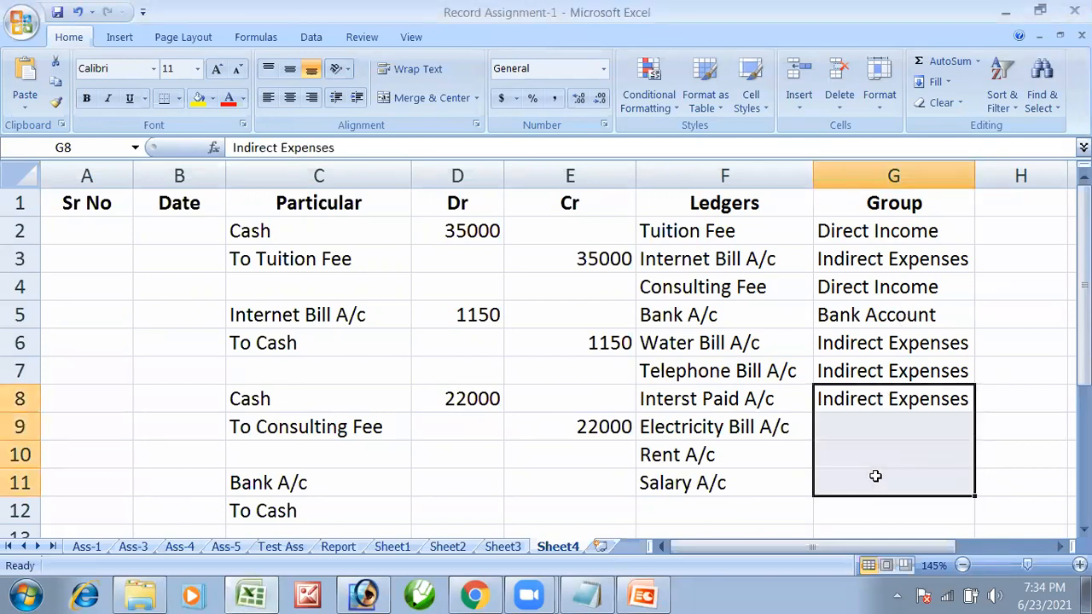
key("ctrl+d")
Widen the Ledgers column F so its entries stand clear of the Group column.
left_click(894, 320)
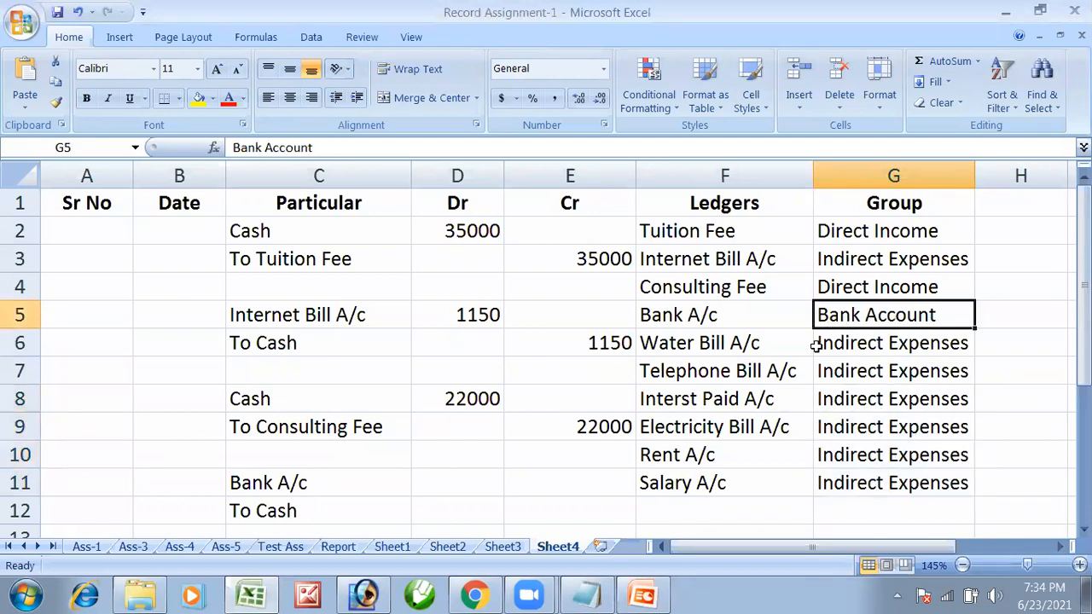
left_click_drag(813, 174, 849, 174)
left_click(782, 344)
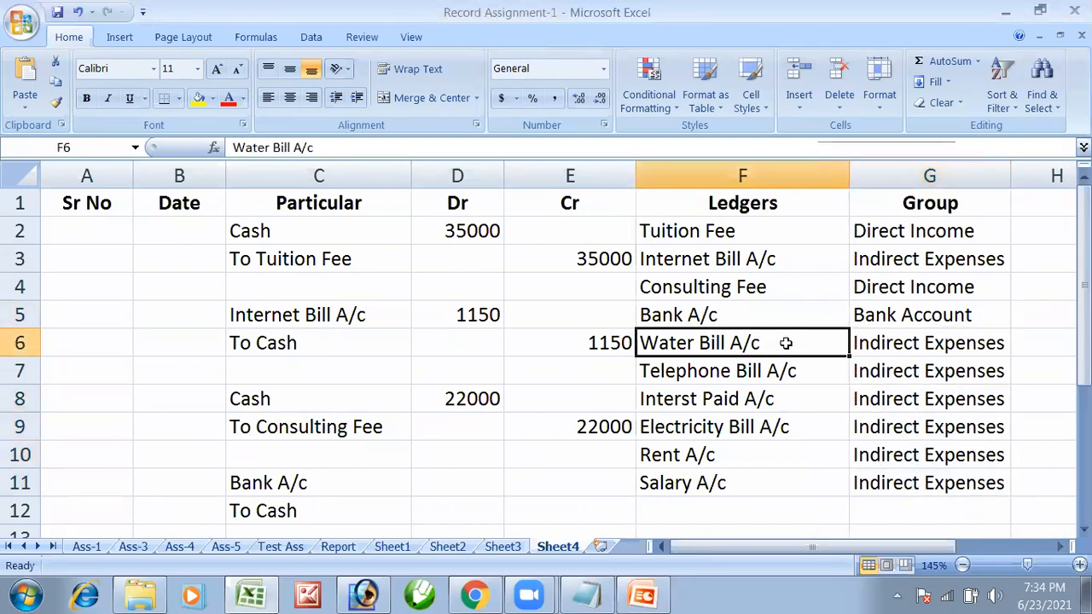
left_click(750, 229)
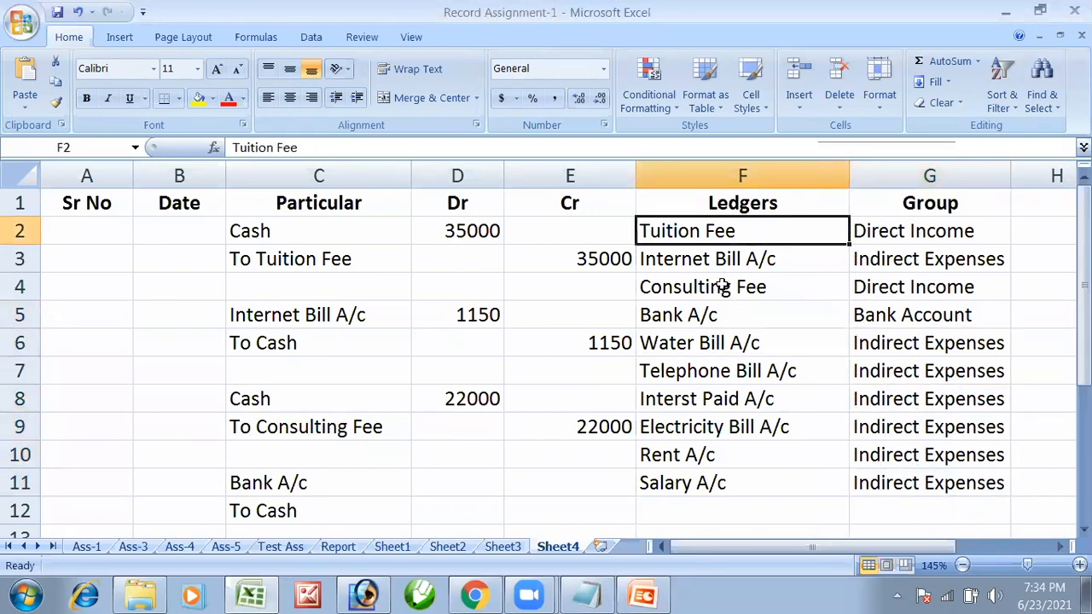
left_click(721, 286)
Move the Internet Bill A/c ledger and its Indirect Expenses group from F3:G3 to F12:G12.
left_click_drag(700, 254, 907, 259)
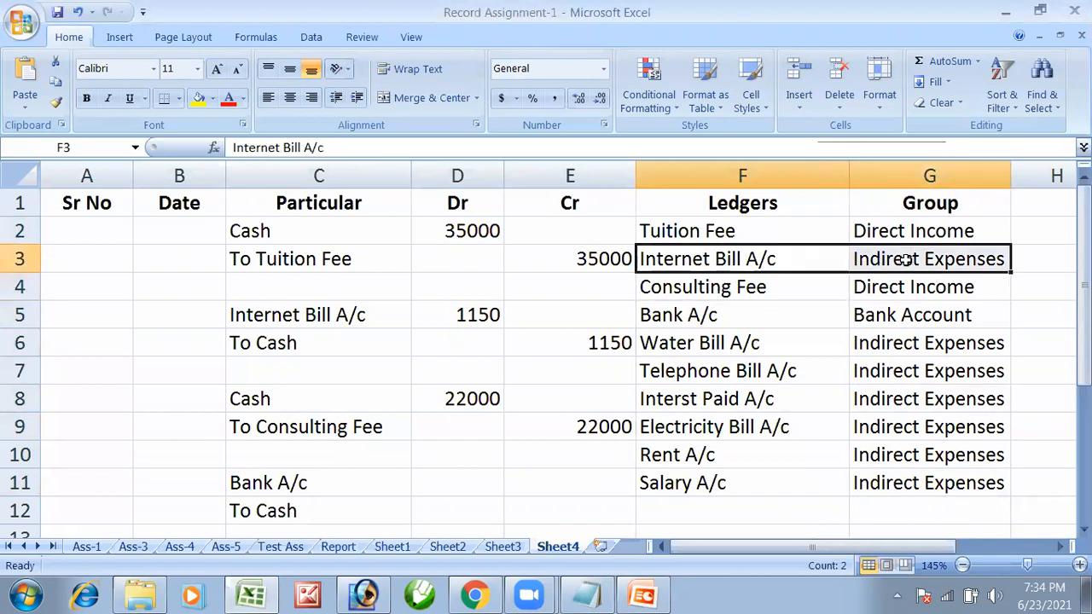
key("ctrl+c")
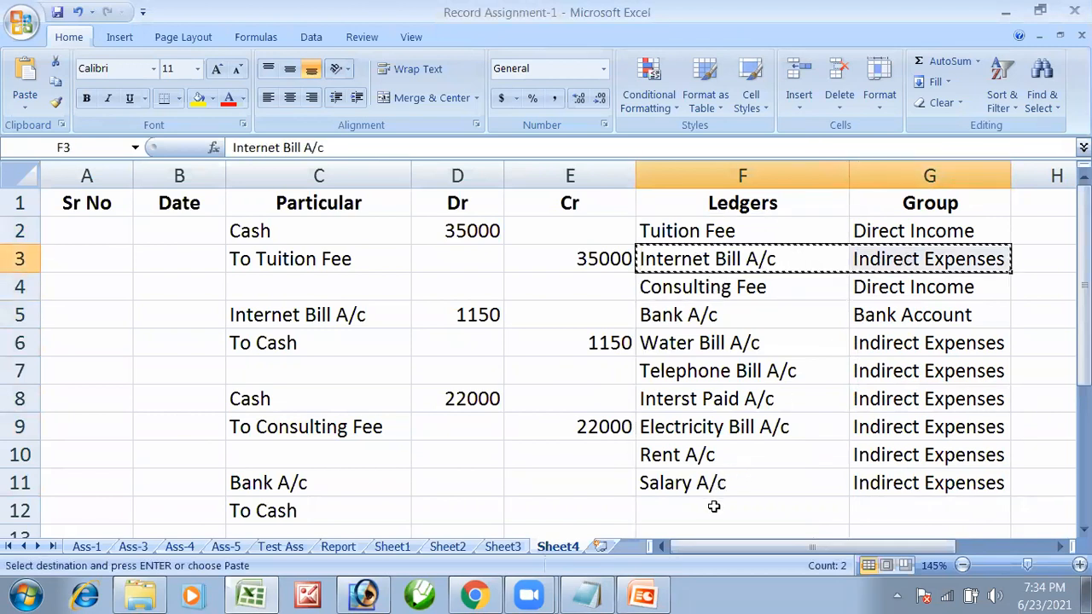
left_click(714, 507)
key("ctrl+v")
left_click(861, 396)
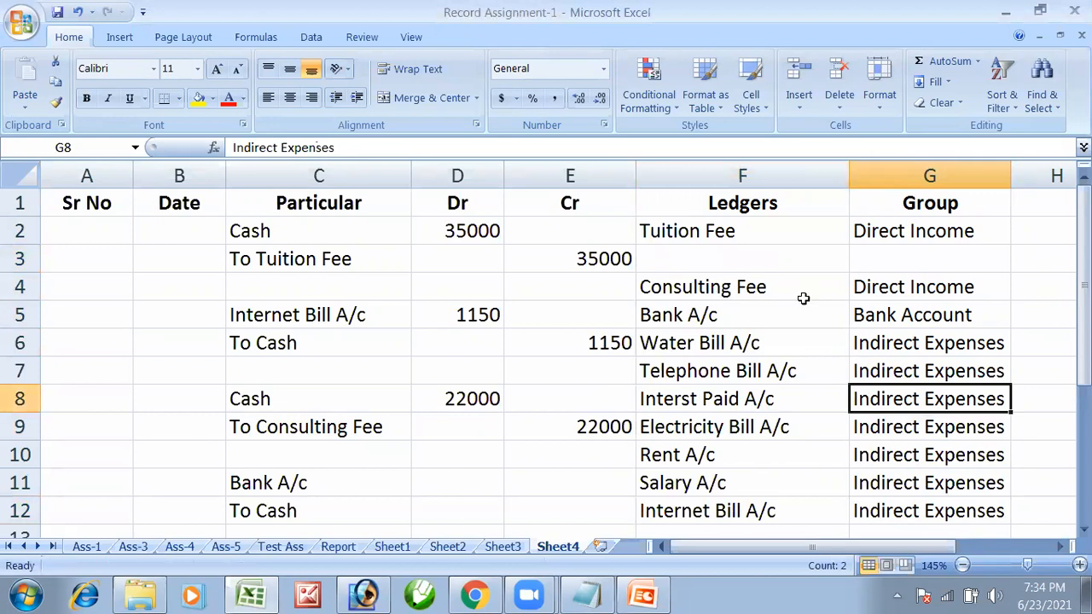
Delete the empty cells F3:G3, shifting the cells below up to close the gap in the ledger list.
left_click(780, 258)
left_click_drag(851, 258, 862, 257)
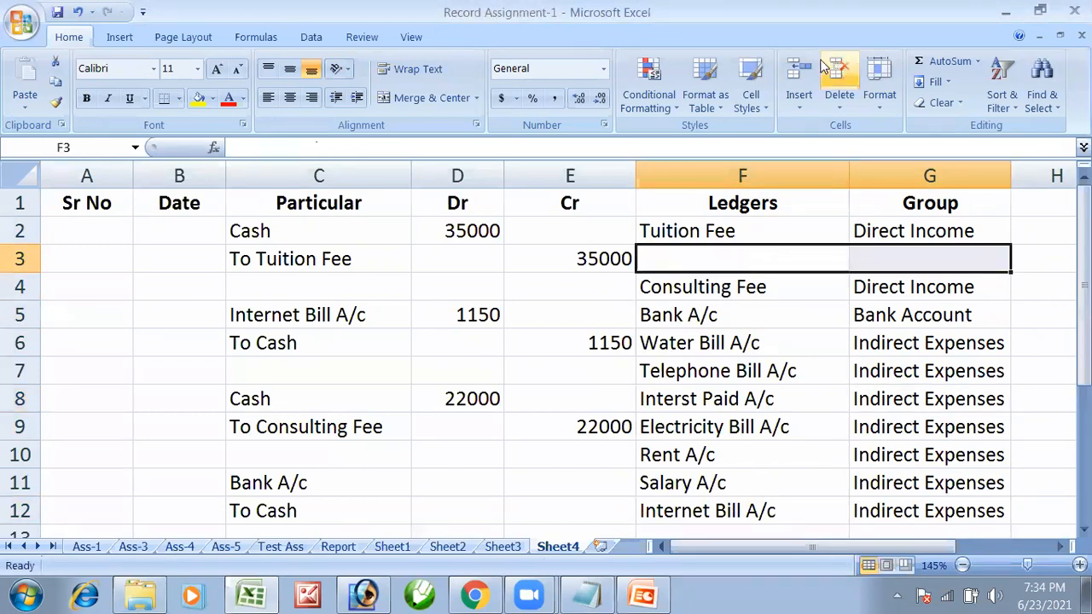
left_click(838, 108)
left_click(858, 127)
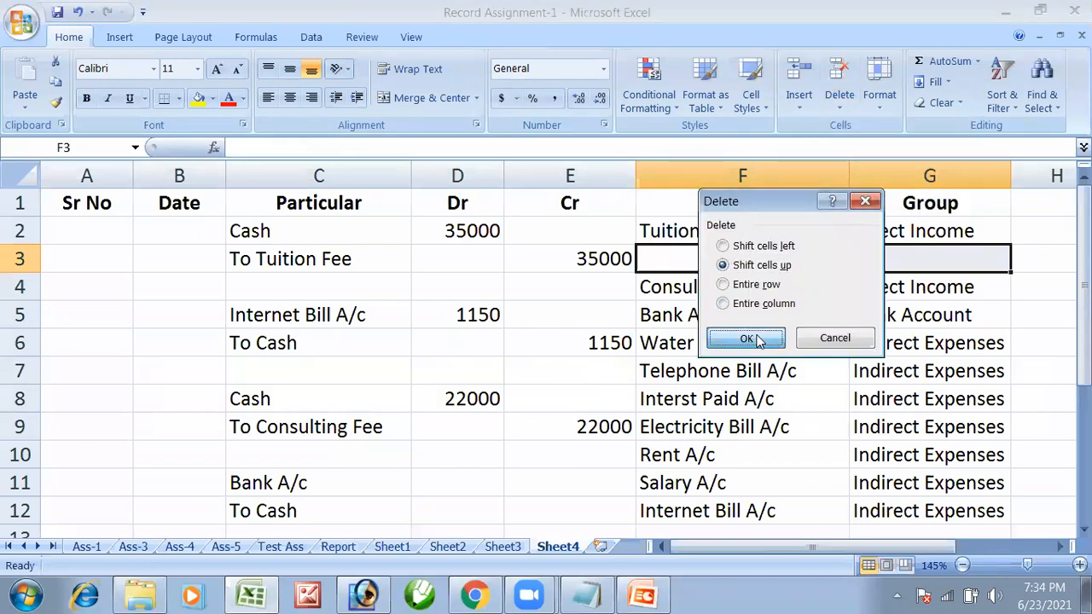
left_click(746, 338)
left_click(688, 291)
left_click(699, 229)
left_click(859, 225)
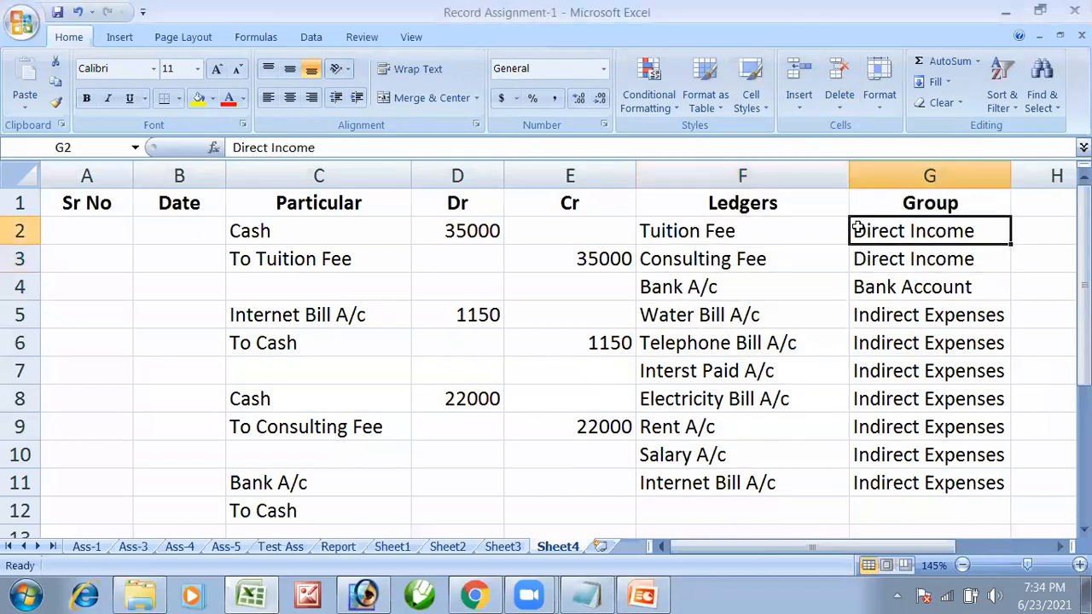
left_click_drag(770, 239, 865, 261)
left_click(780, 290)
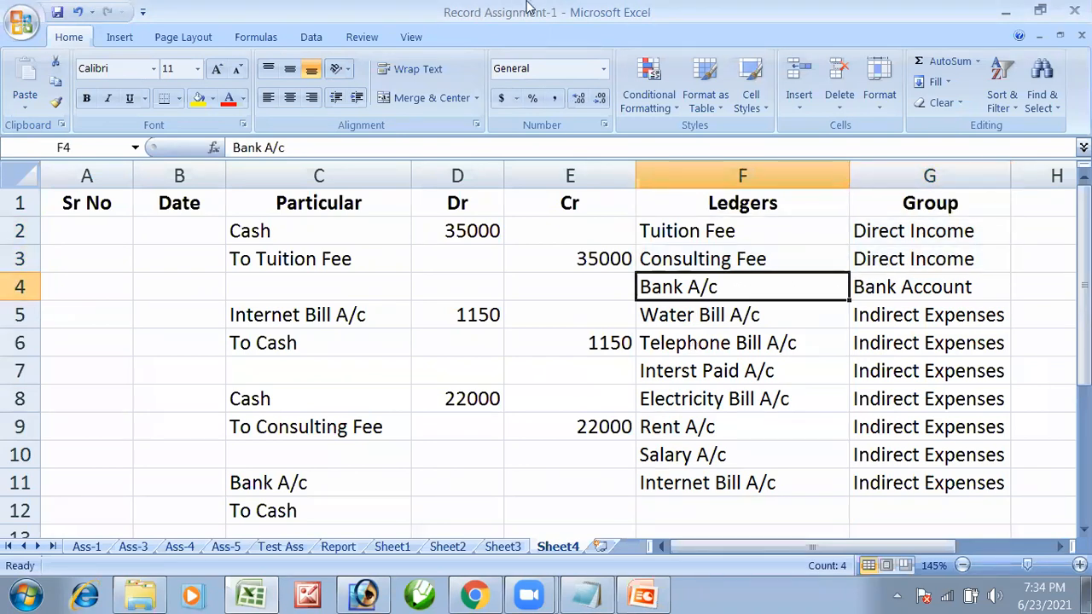
Correct the spelling of the ledger in F7 to Interest Paid A/c.
left_click(678, 370)
key("F2")
key("Left")
key("Left")
key("Left")
key("Left")
key("Left")
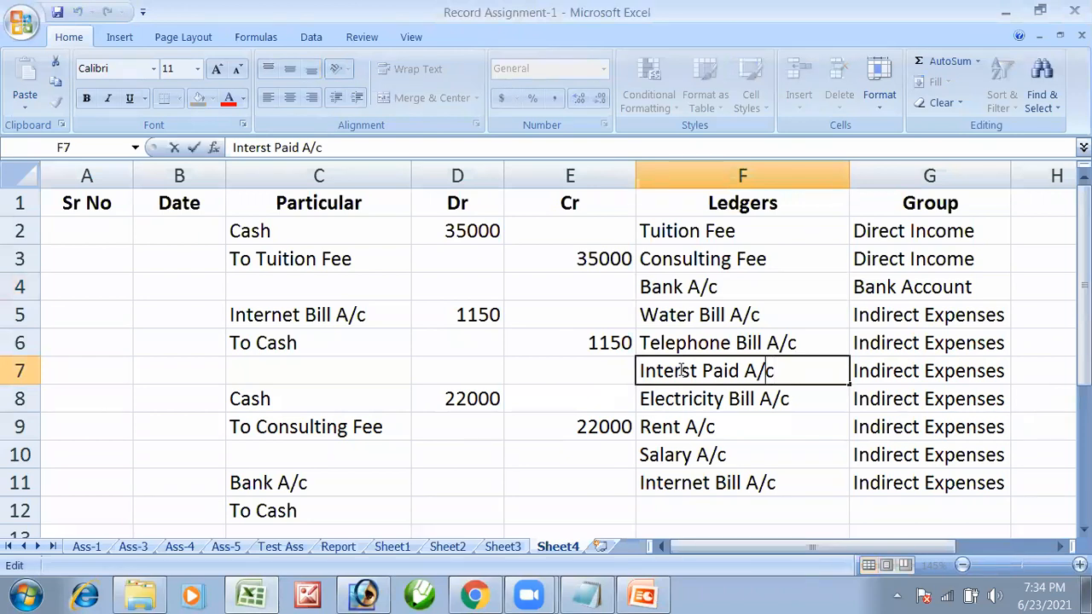
key("Left")
key("Left")
key("Left")
key("Left")
key("Left")
key("Left")
type("e")
key("Return")
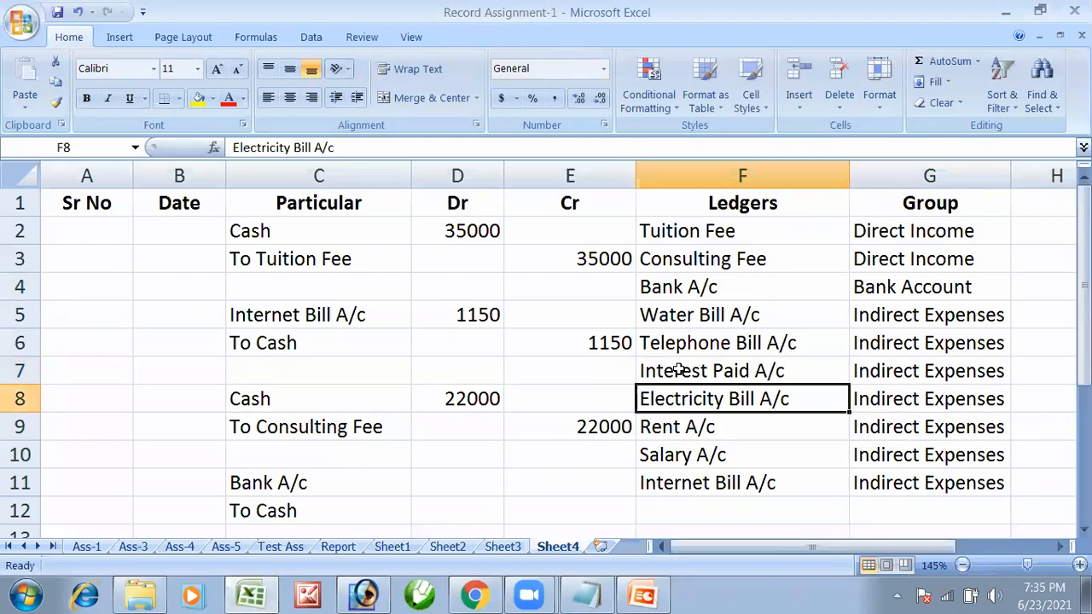
Clear the journal entries and their headings from A1:E12, keeping only the Ledgers and Group columns.
left_click(783, 309)
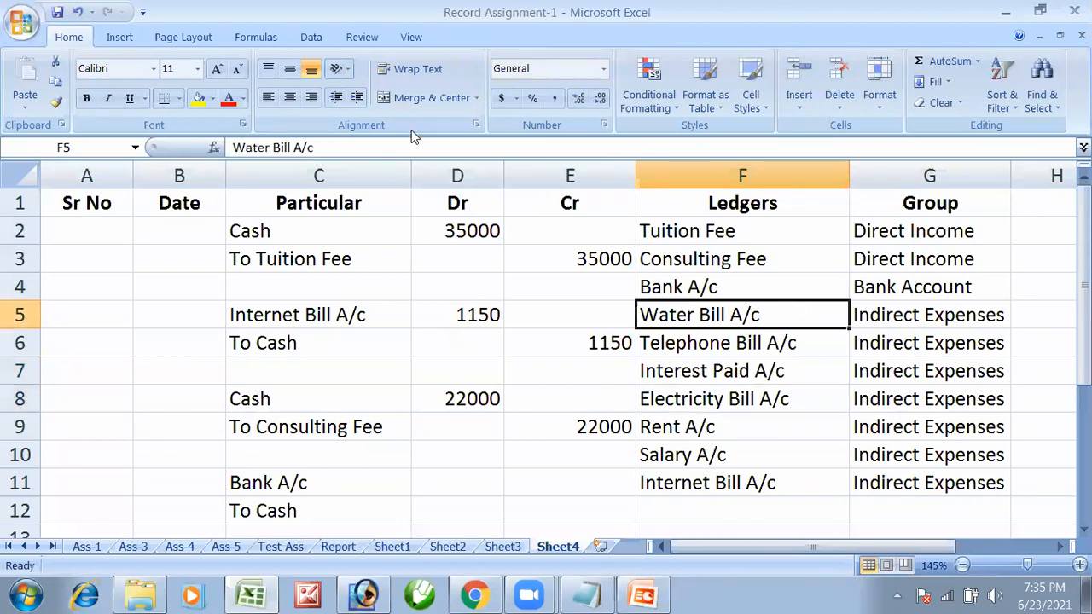
left_click(949, 85)
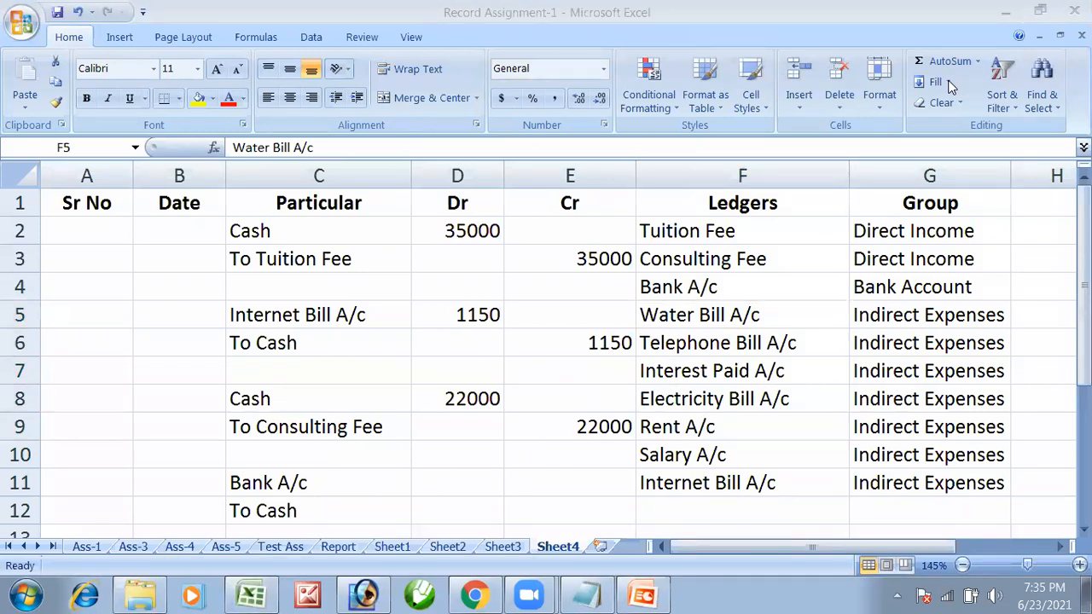
left_click(845, 324)
left_click_drag(76, 206, 542, 518)
key("Delete")
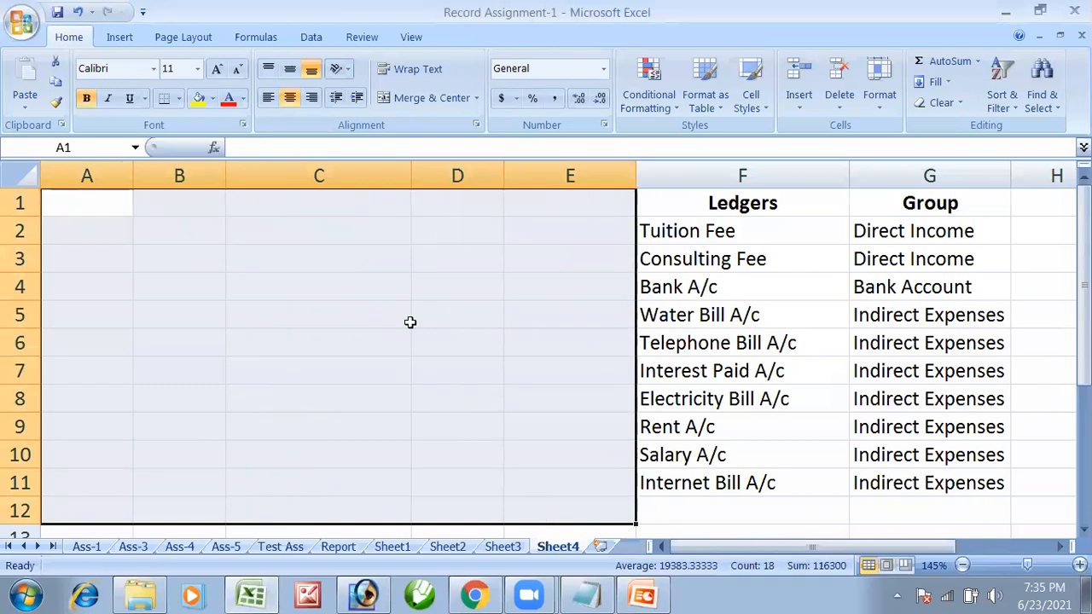
left_click(408, 318)
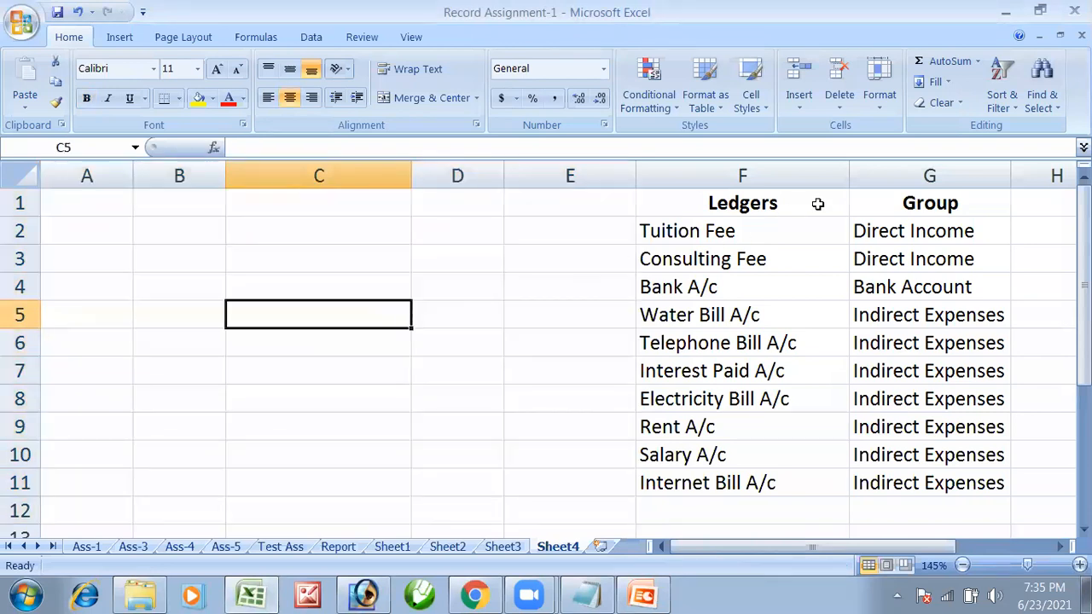
Apply All Borders to the Ledgers and Group table in F1:G11.
left_click_drag(816, 205, 884, 208)
left_click(860, 287)
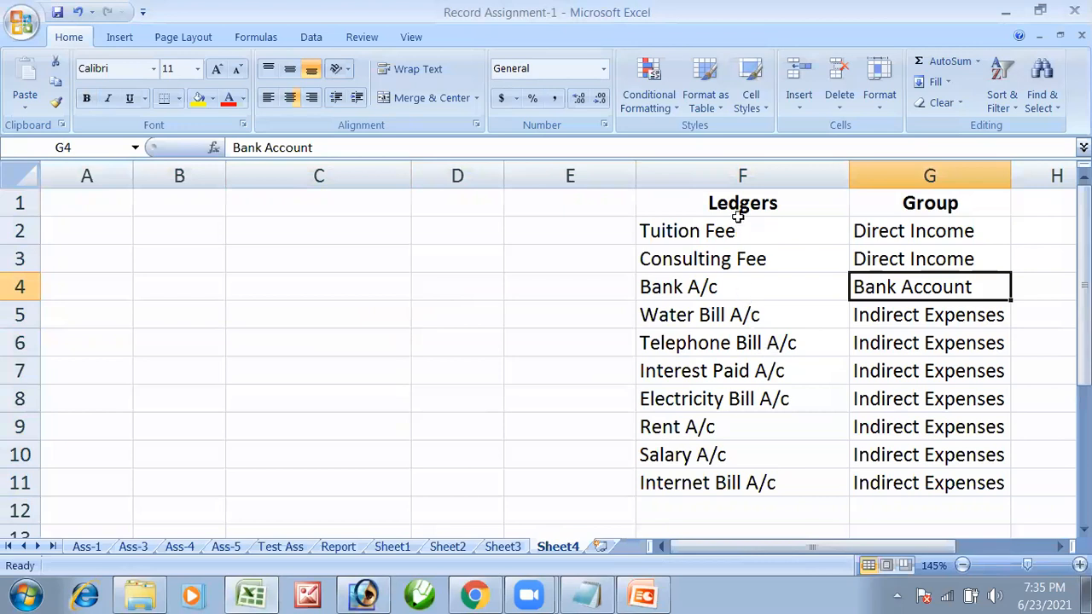
left_click_drag(734, 203, 939, 471)
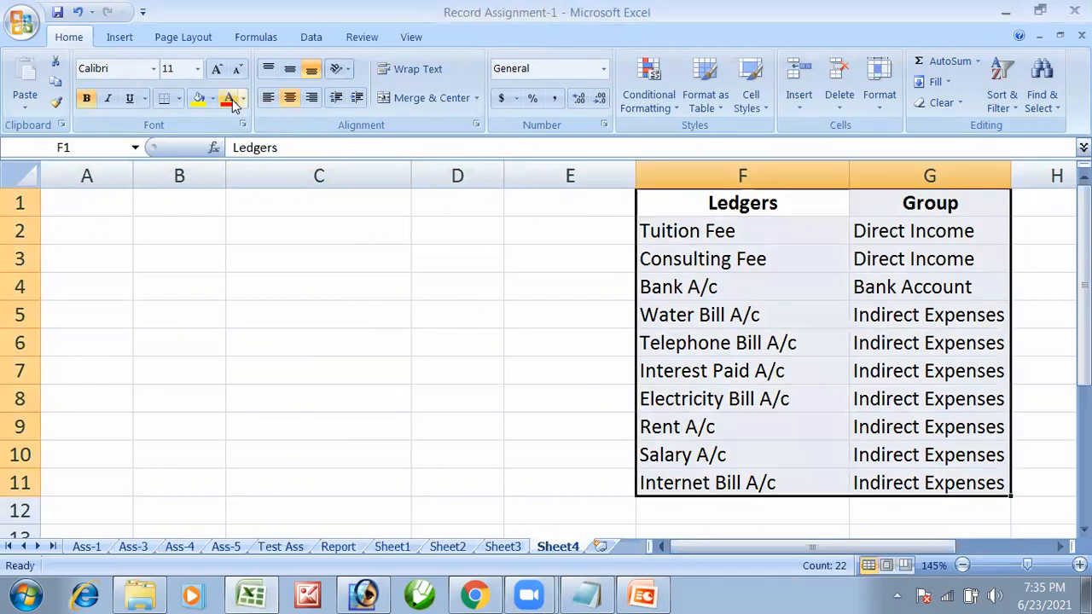
left_click(178, 98)
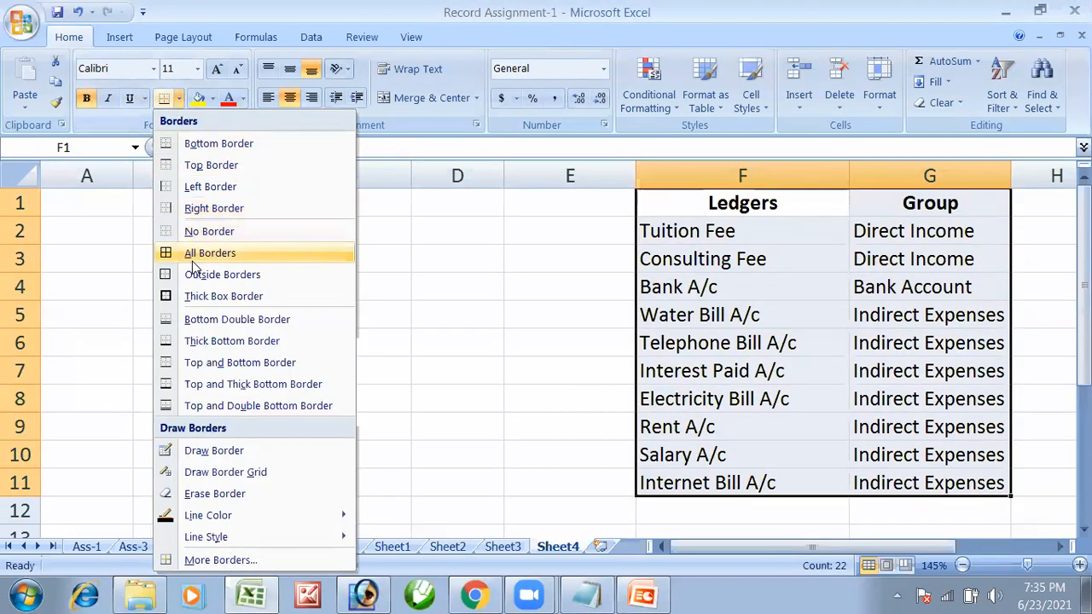
left_click(193, 260)
left_click(431, 235)
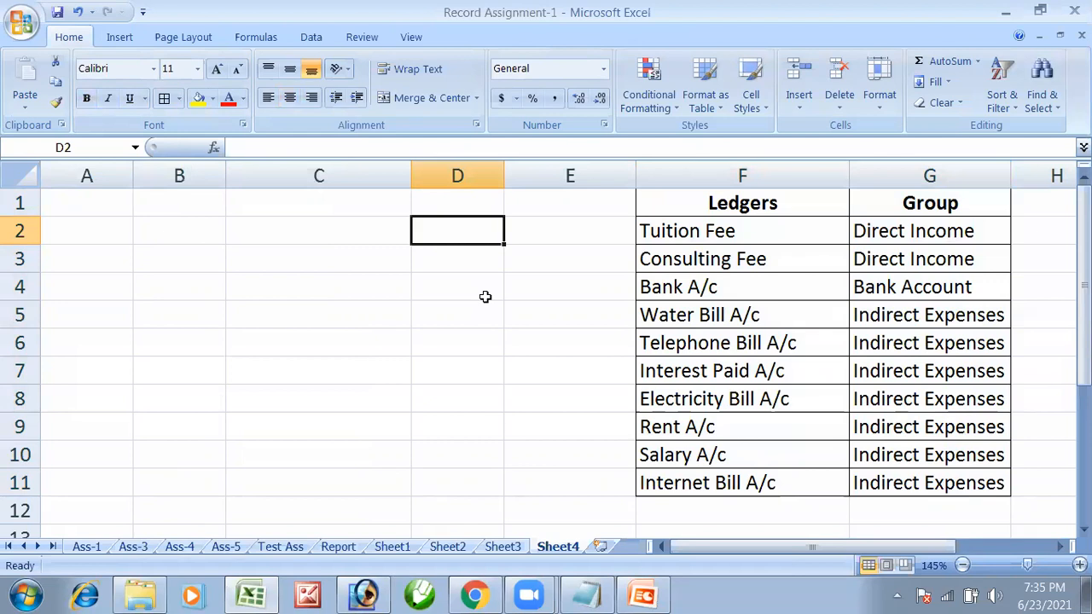
scroll(485, 296, "down", 4)
scroll(485, 296, "up", 3)
scroll(484, 296, "up", 1)
key("alt+Tab")
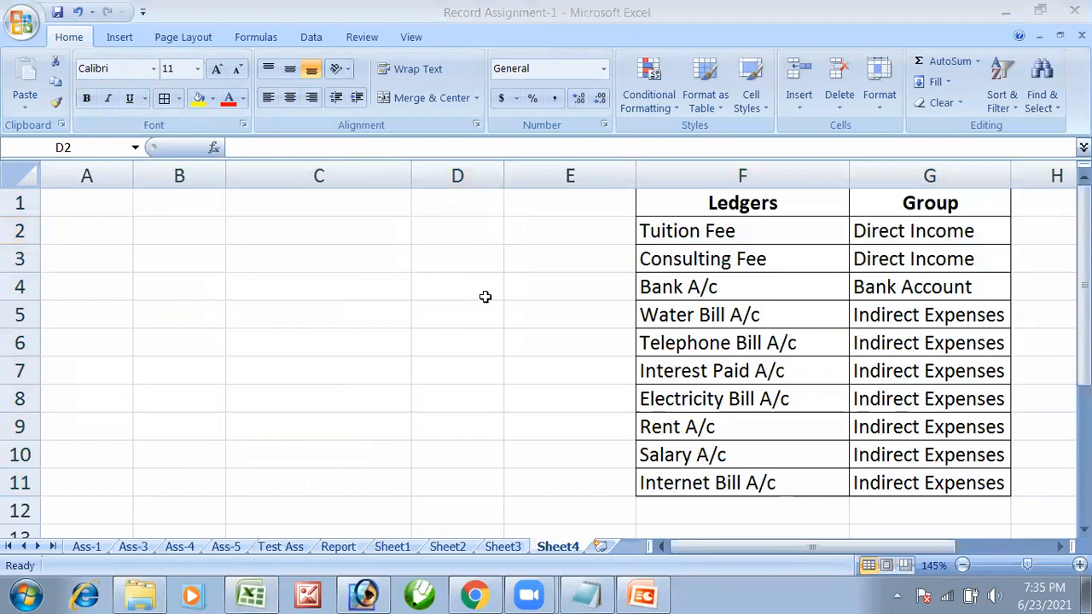